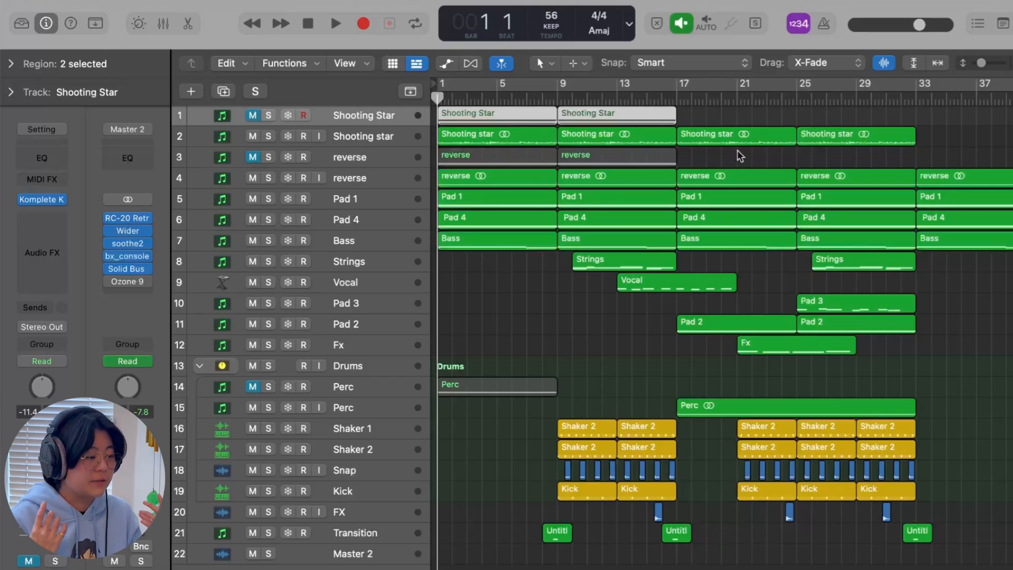
- Inspect the Komplete Kontrol instrument loaded on the Shooting Star MIDI track
mouse_move(57, 204)
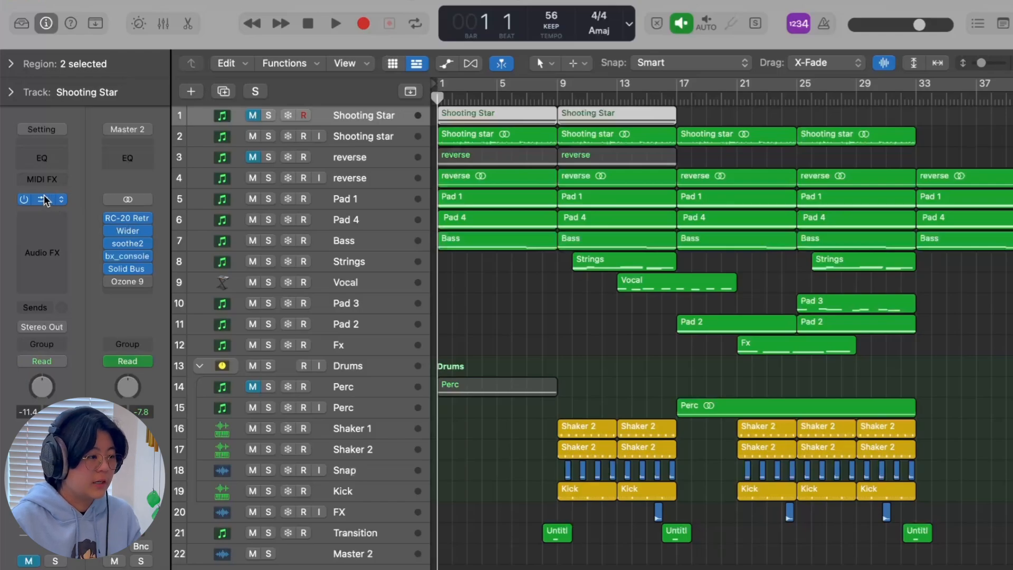
click(44, 199)
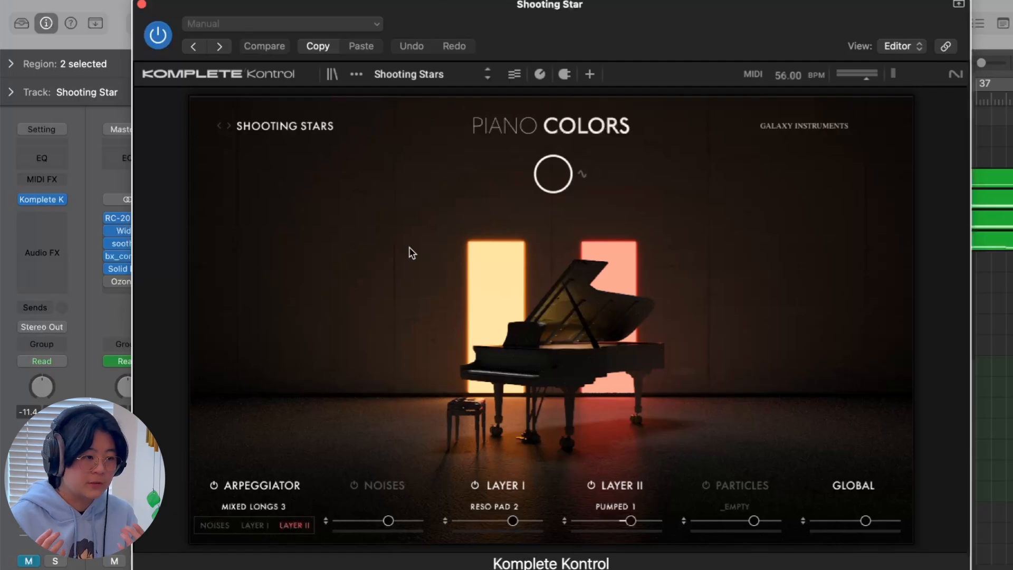
click(141, 4)
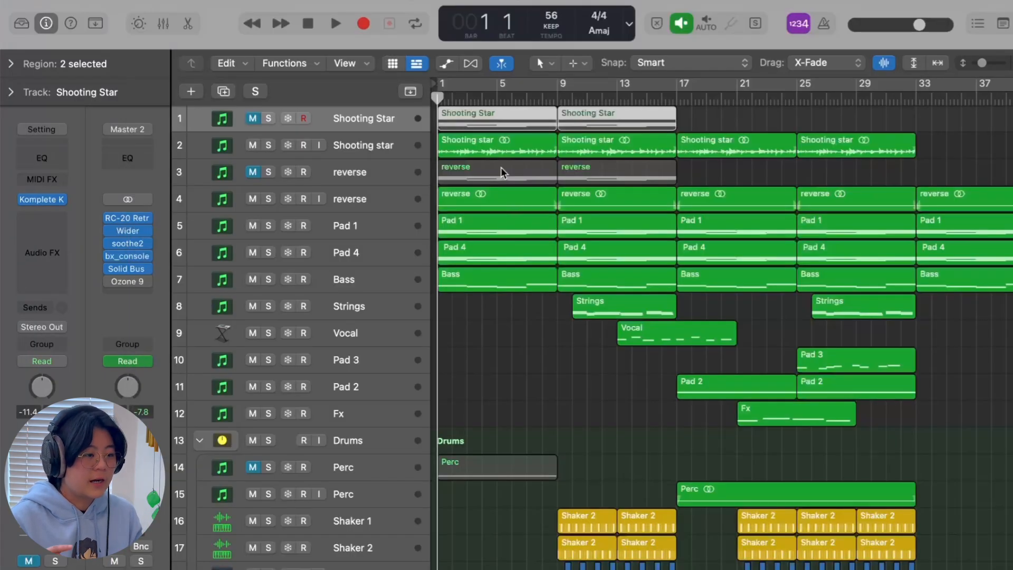
- Solo the Shooting Star MIDI track and listen to its opening bars with cycle mode on
click(471, 156)
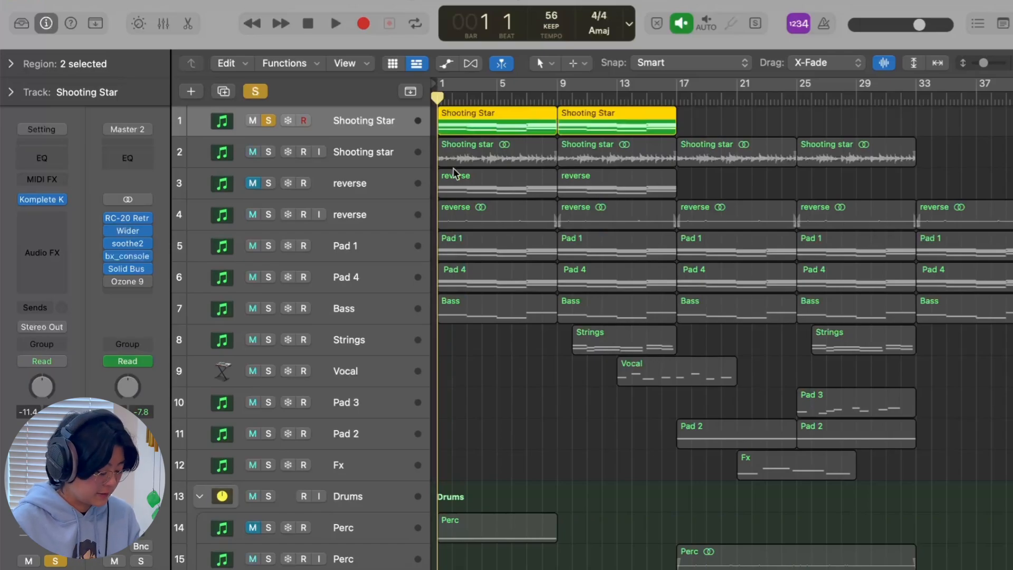
key(c)
key(space)
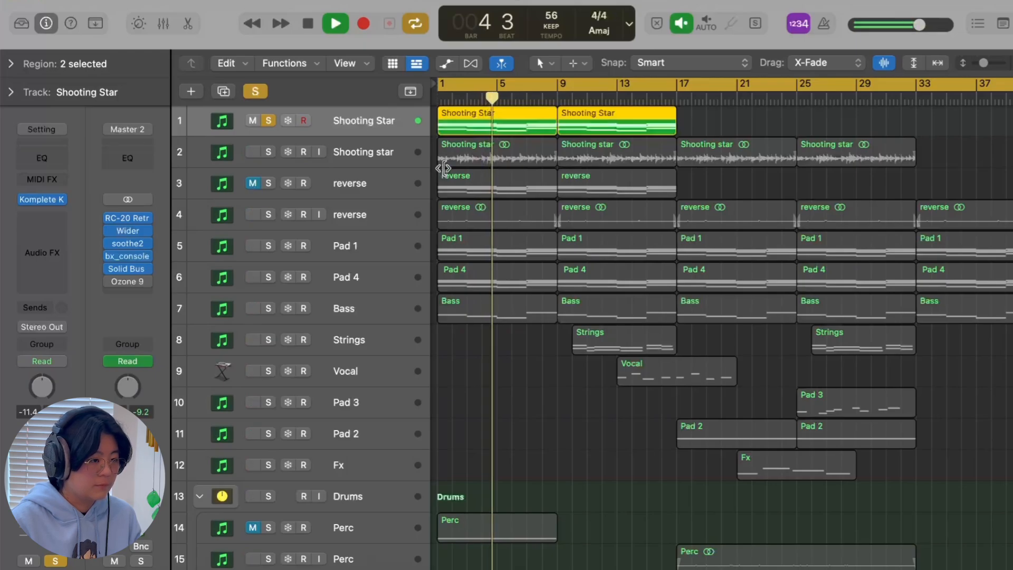
key(space)
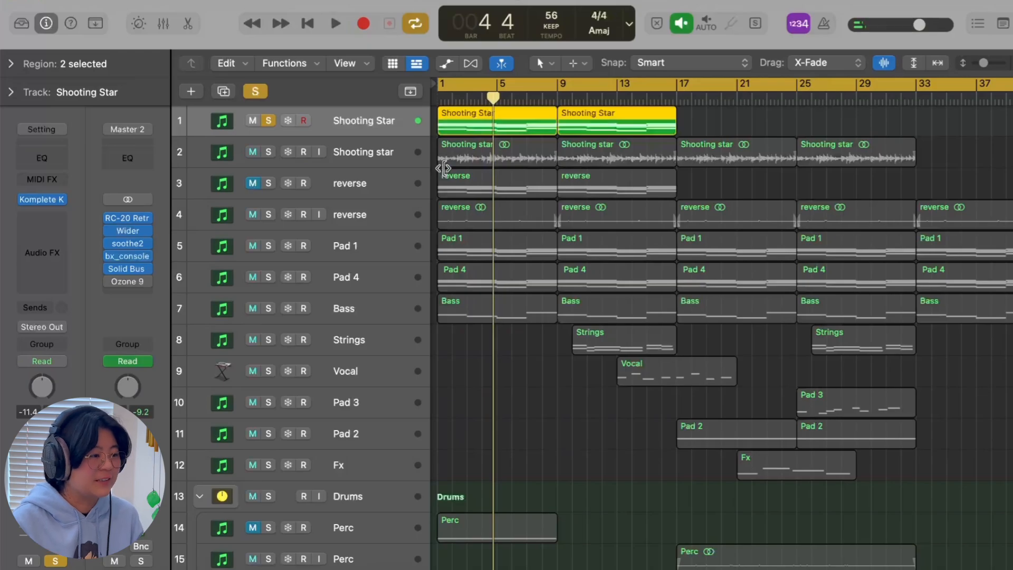
- Solo the Shooting star audio track and inspect its Channel EQ, BEAM and RC-20 effects
click(267, 122)
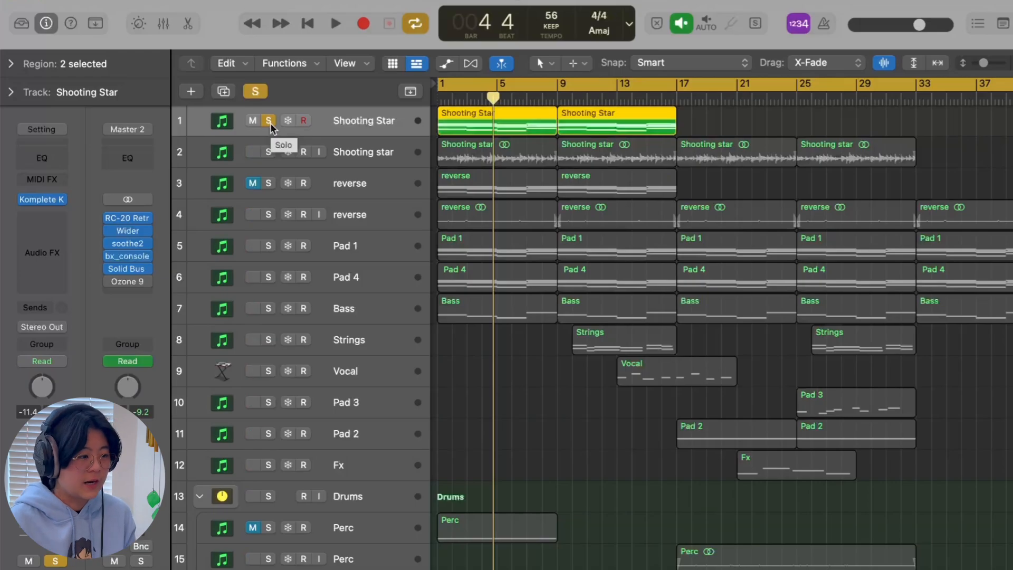
click(269, 152)
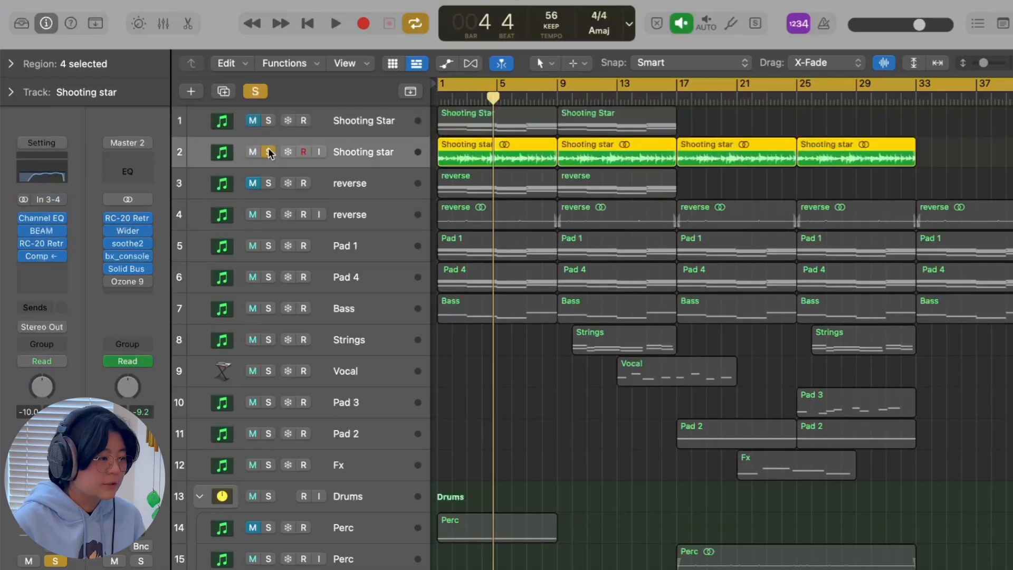
click(41, 217)
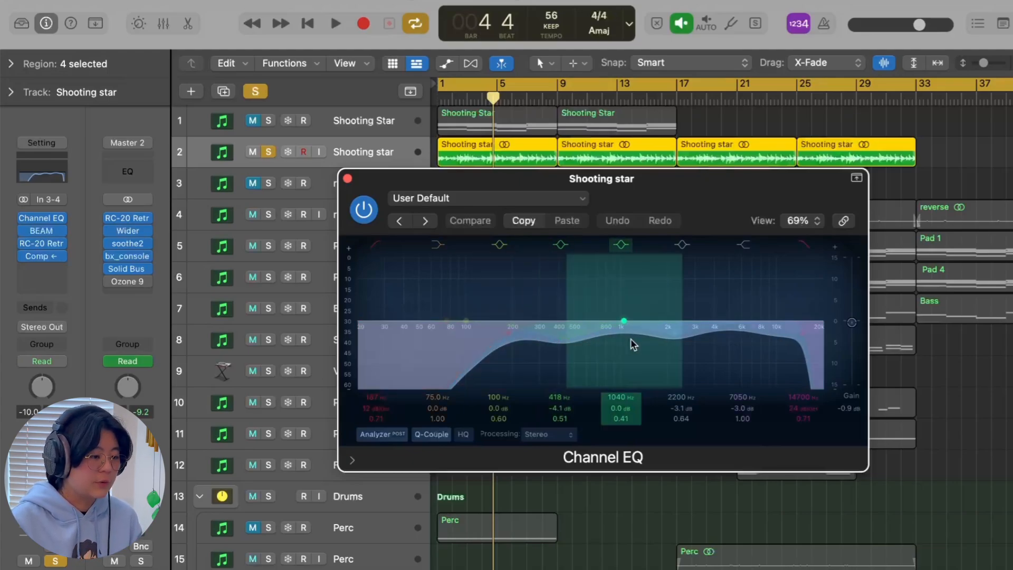
click(41, 232)
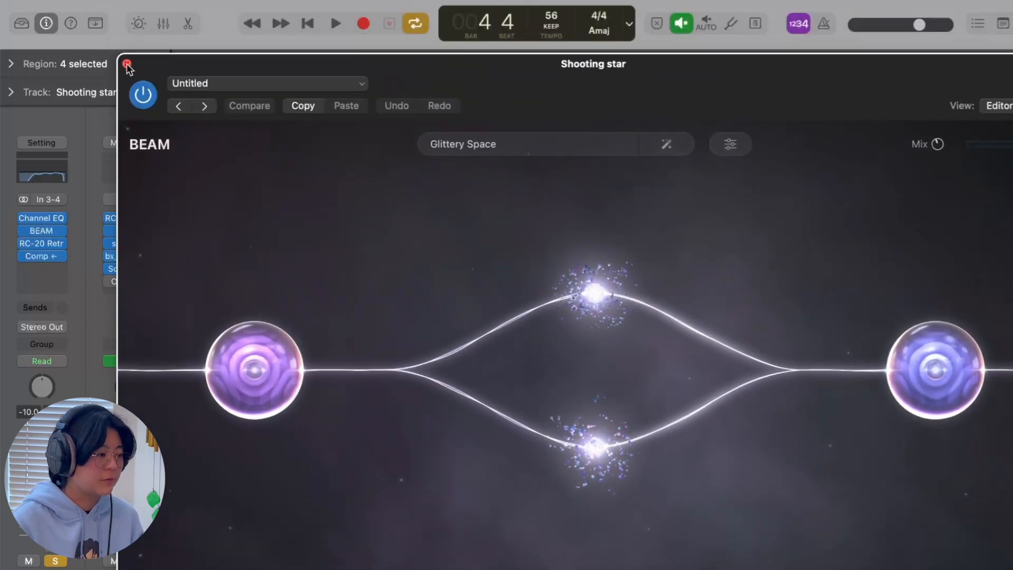
click(127, 63)
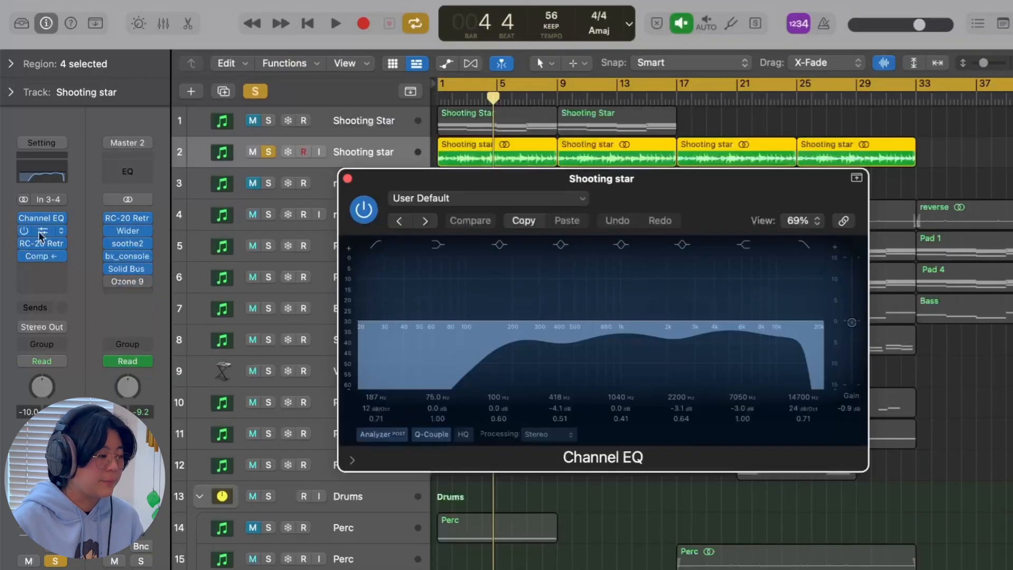
click(41, 243)
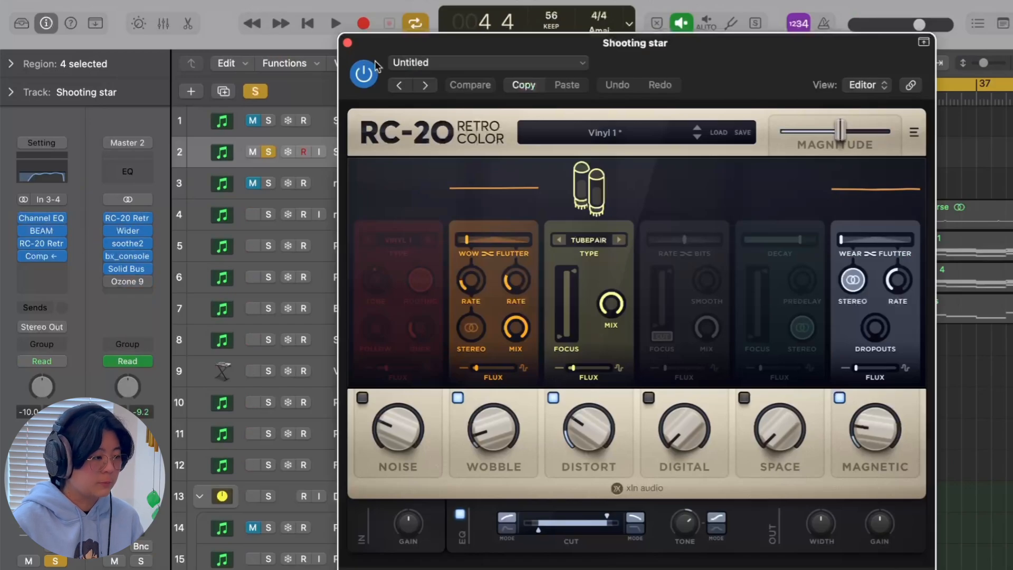
click(347, 42)
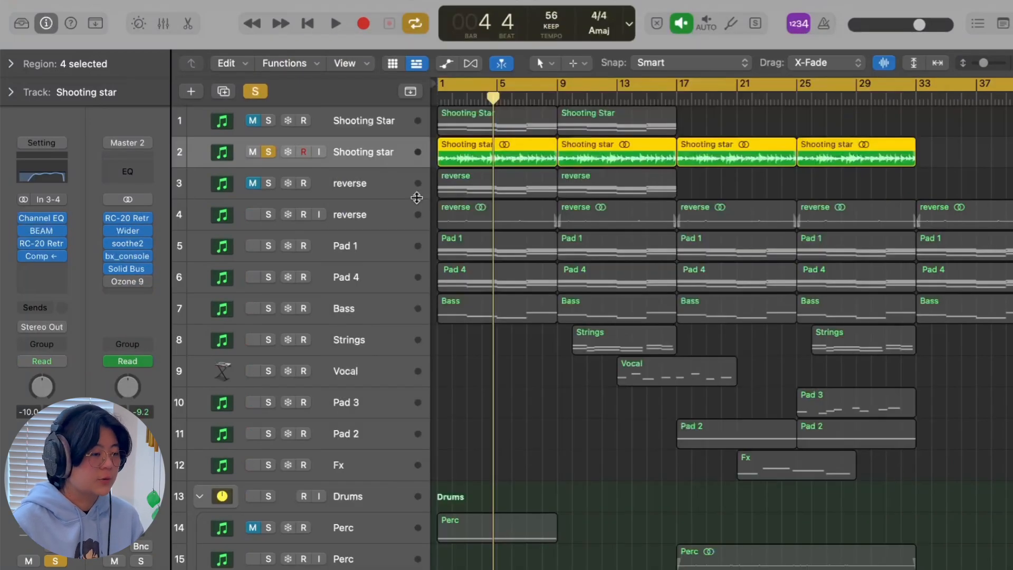
- Play the soloed Shooting star audio track and compare its sound by toggling the BEAM effect
key(space)
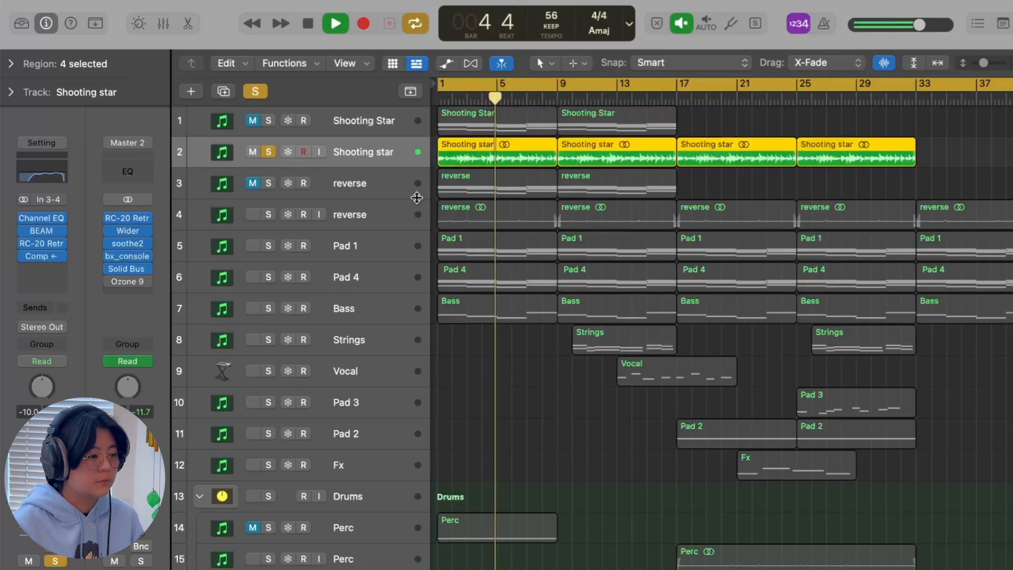
click(24, 231)
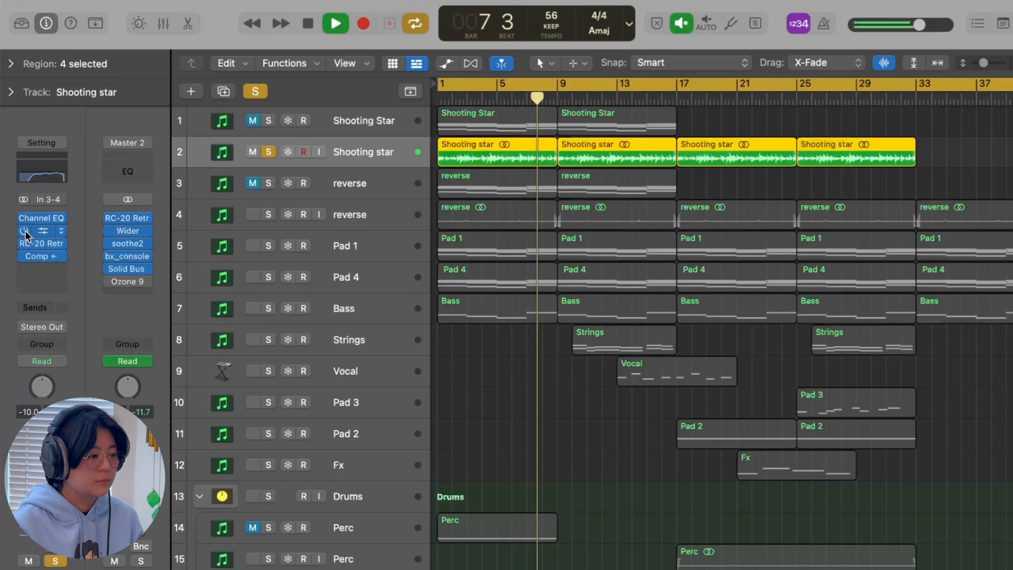
key(space)
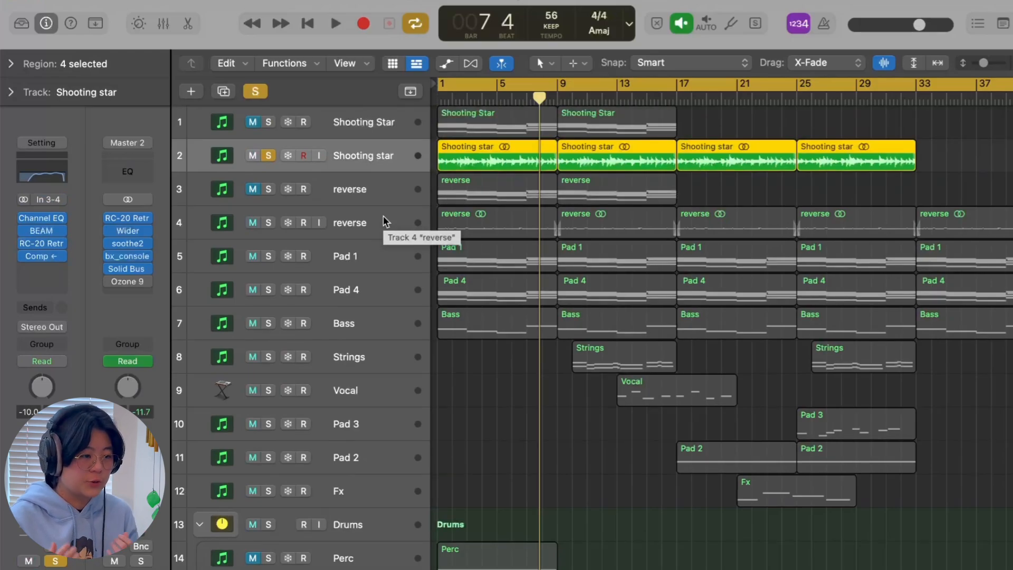
- Inspect the Komplete Kontrol instrument on the muted reverse MIDI track
click(372, 199)
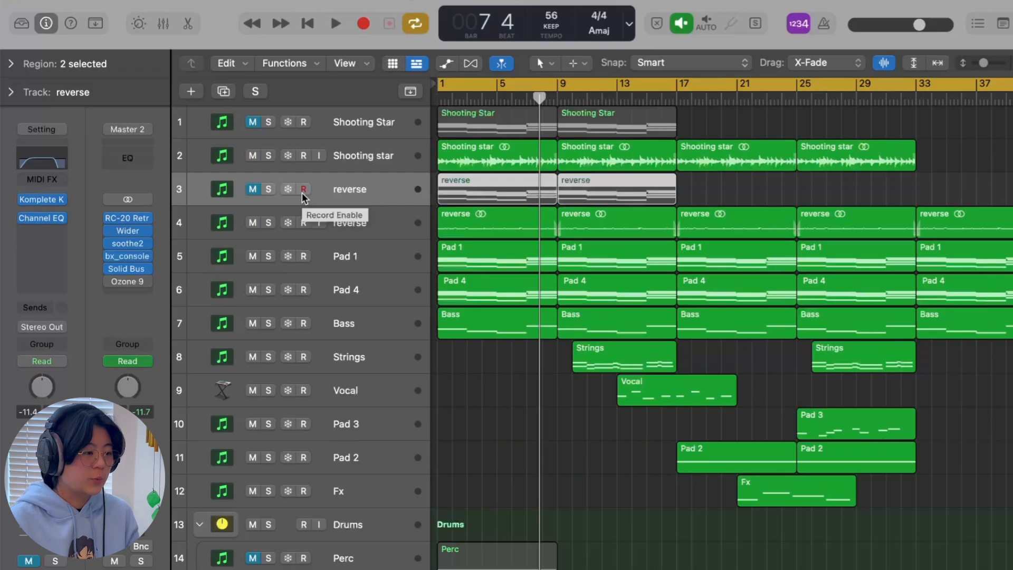
click(41, 199)
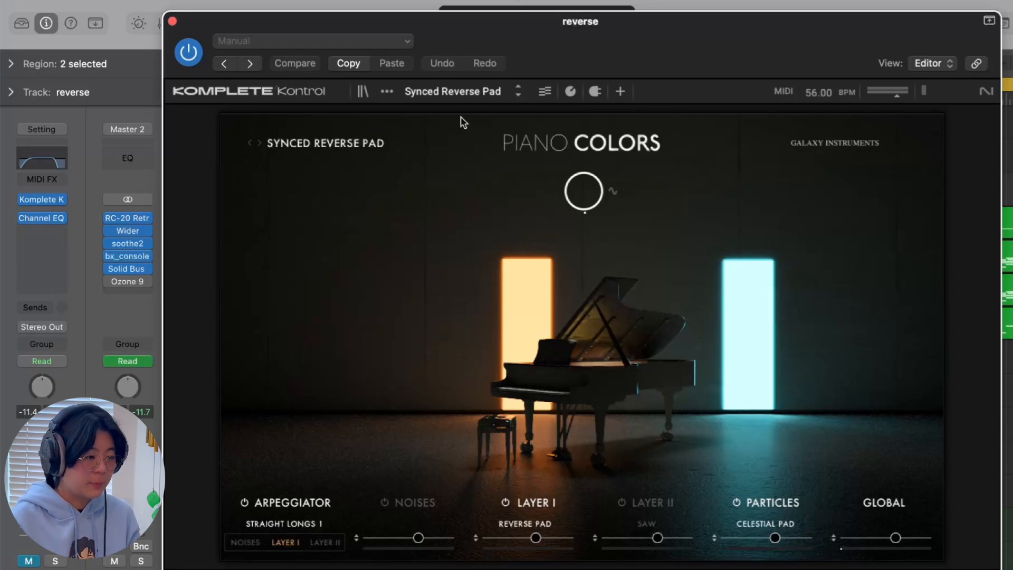
click(172, 22)
- Play the reverse audio track in solo from the start, adding the Shooting star audio track to the solo during playback
click(301, 226)
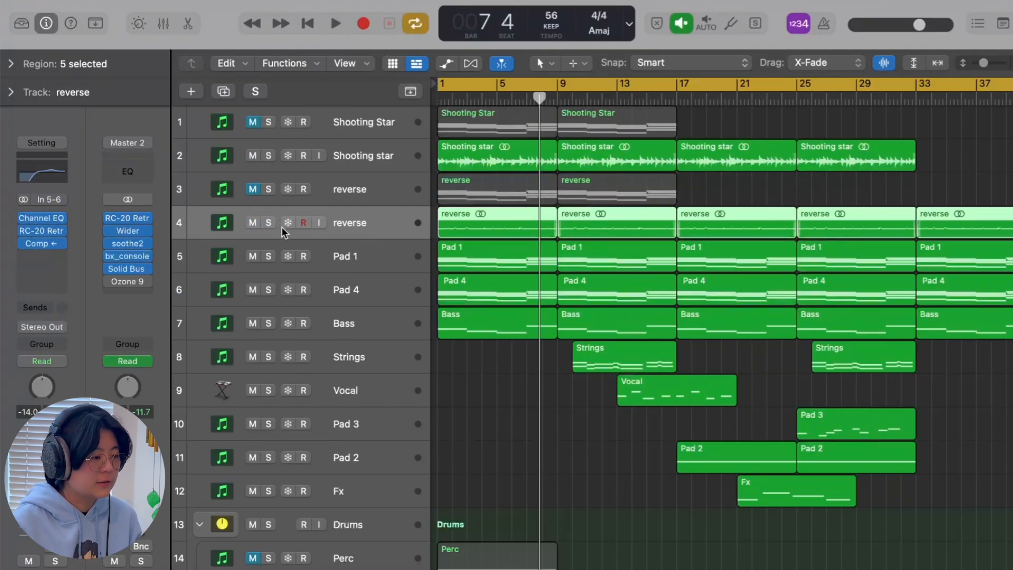
key(s)
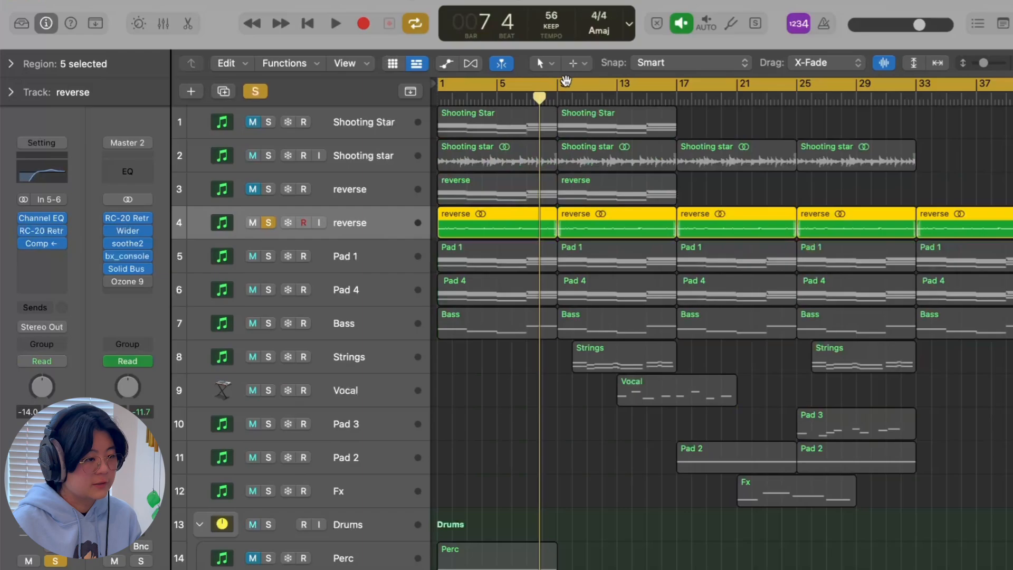
key(Return)
key(space)
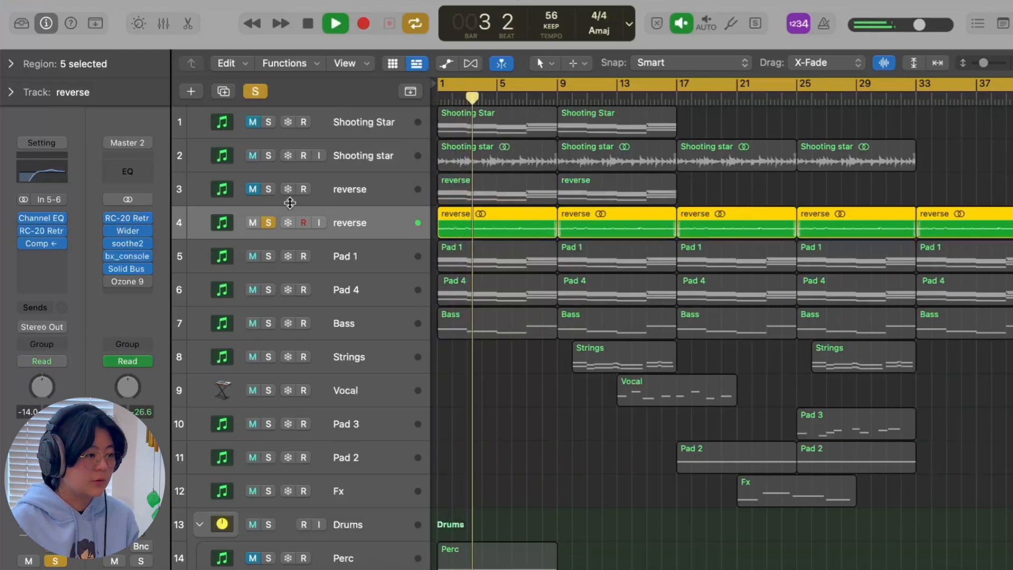
click(269, 155)
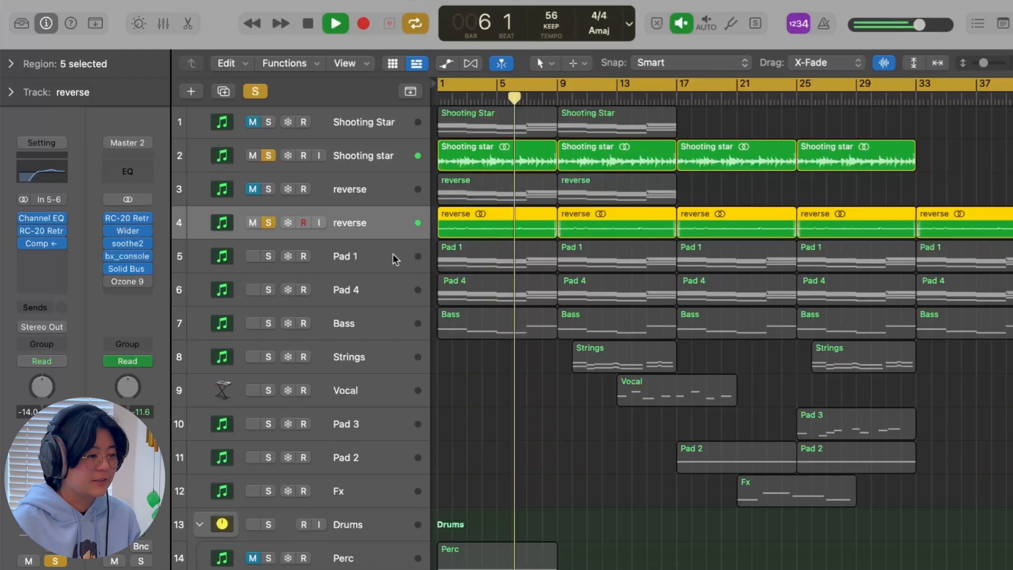
key(space)
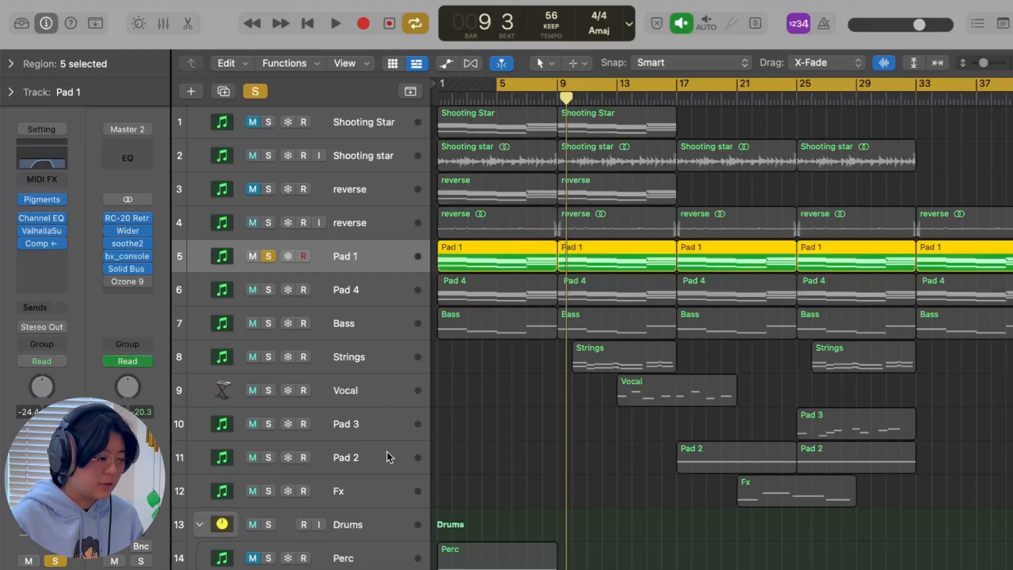
- Inspect Pad 1's Pigments instrument and its Channel EQ and ValhallaSupermassive effects
mouse_move(56, 197)
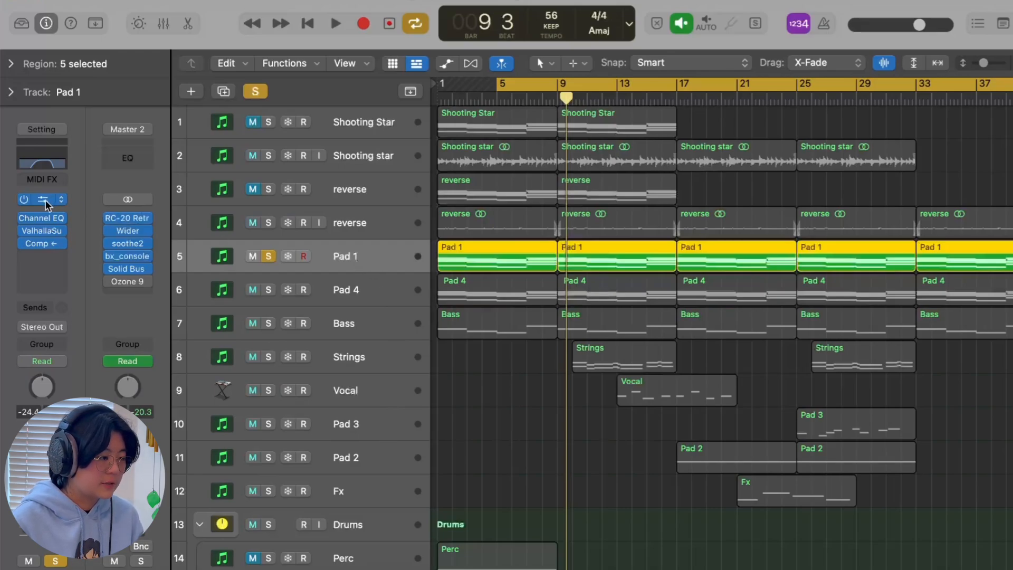
click(45, 201)
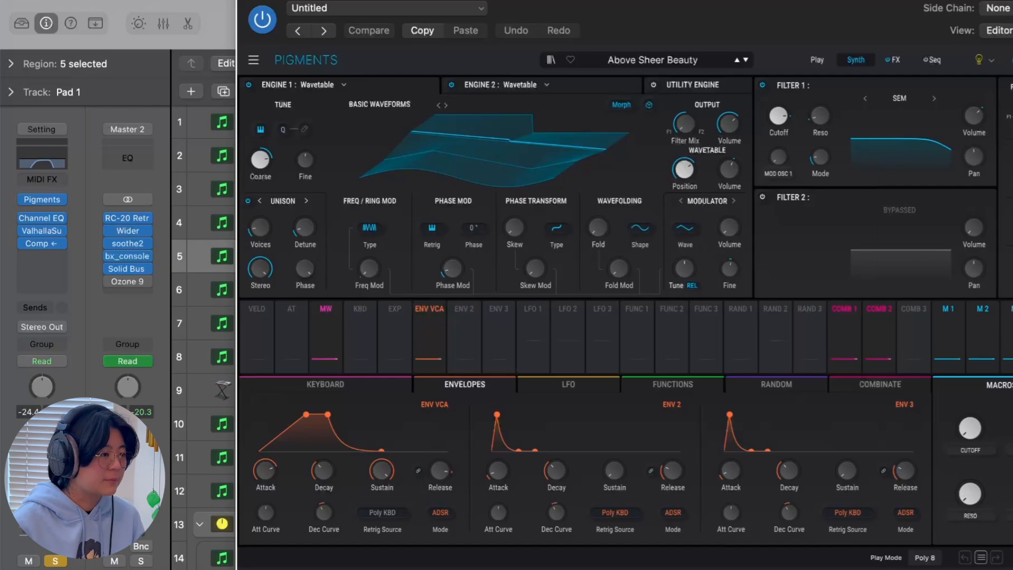
click(45, 219)
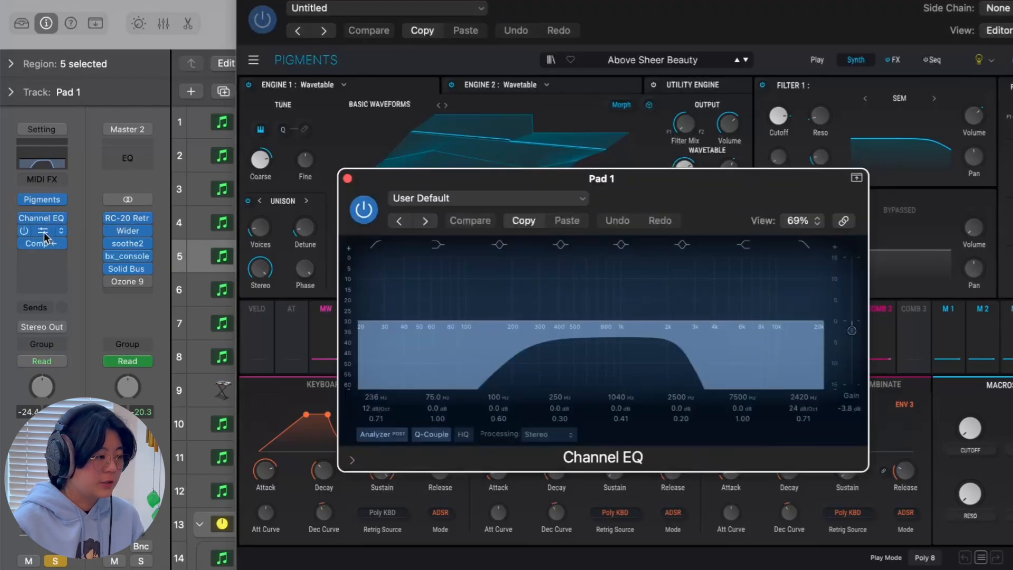
click(43, 232)
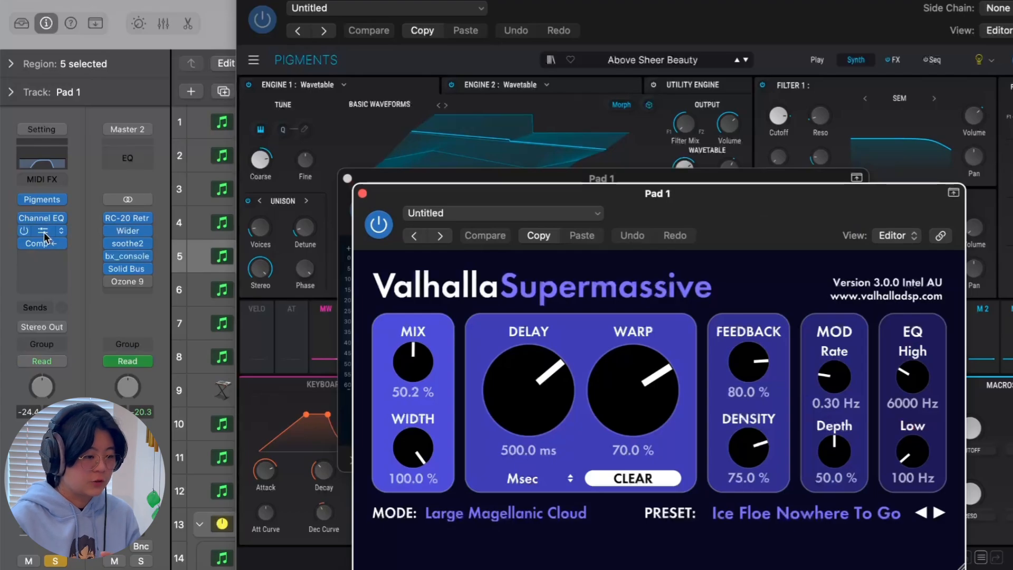
key(v)
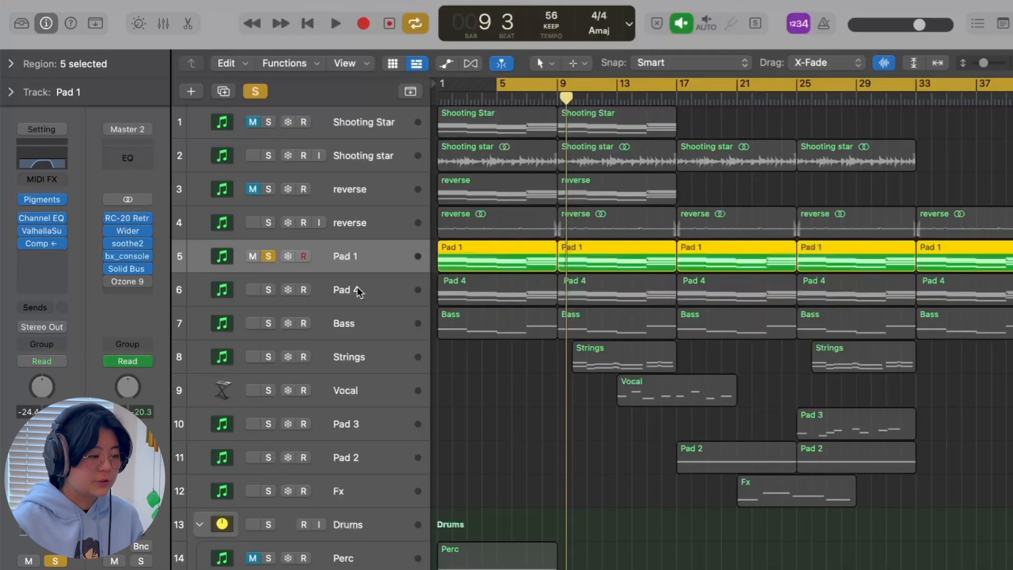
- Listen to the Pad 1 track in solo
key(space)
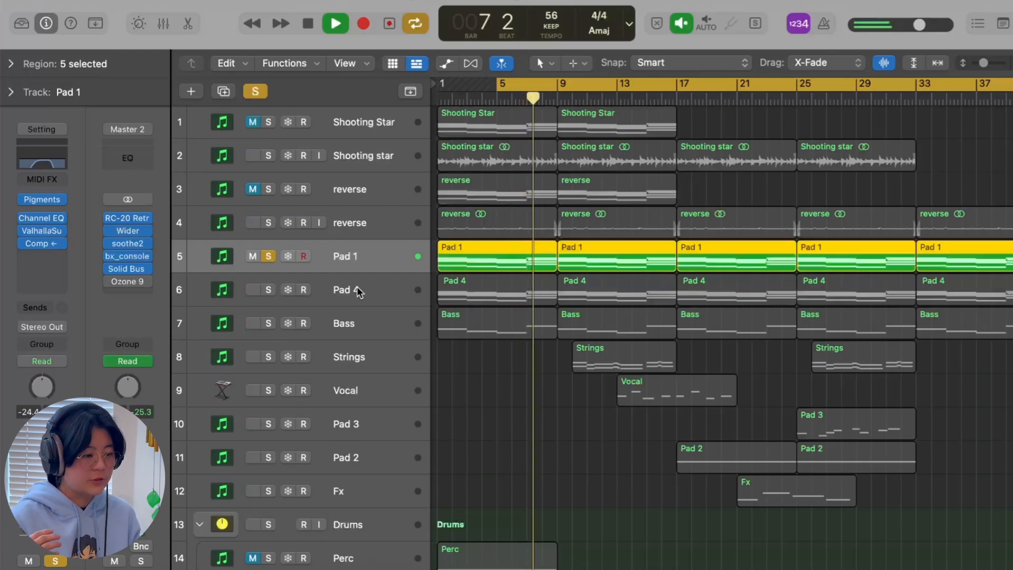
click(356, 286)
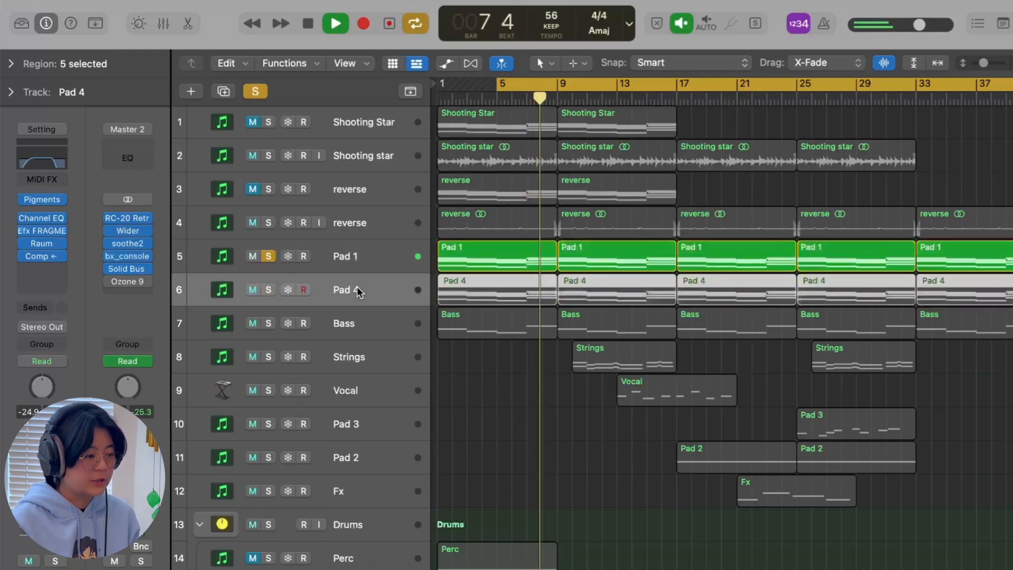
key(space)
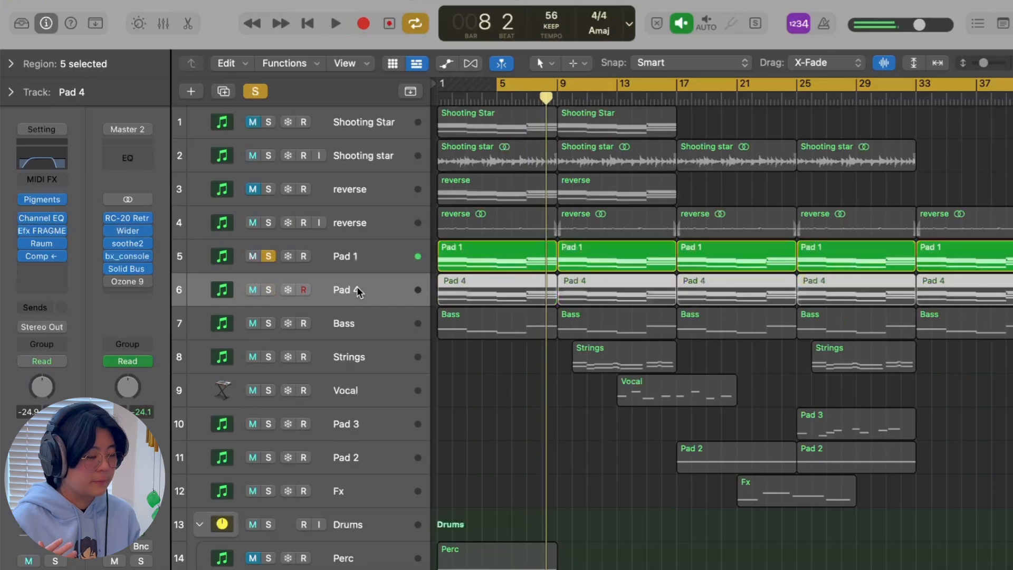
click(371, 255)
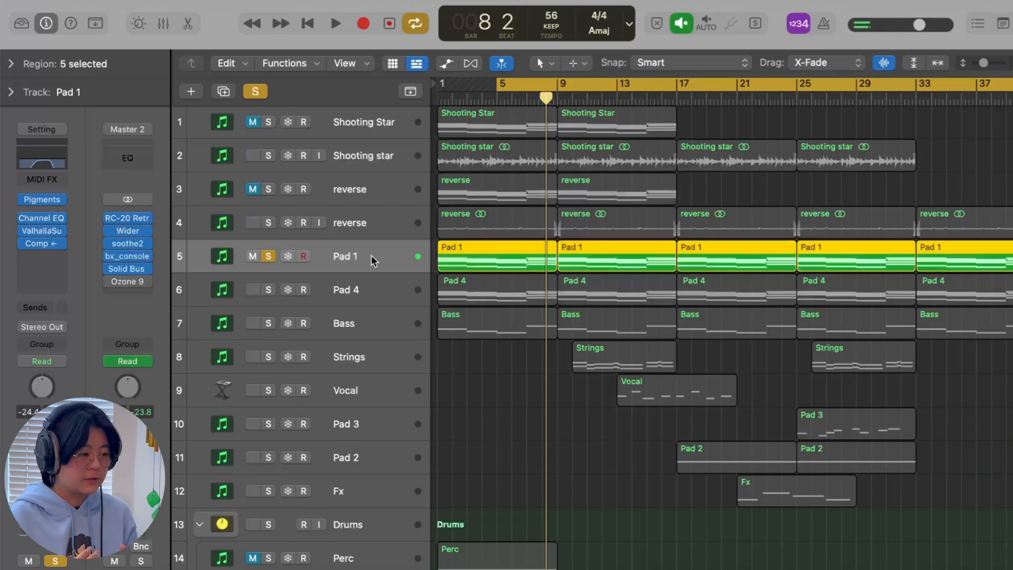
- Solo the Pad 4 track and inspect its Pigments instrument and its Channel EQ, Efx FRAGMENTS and Raum effects
click(279, 290)
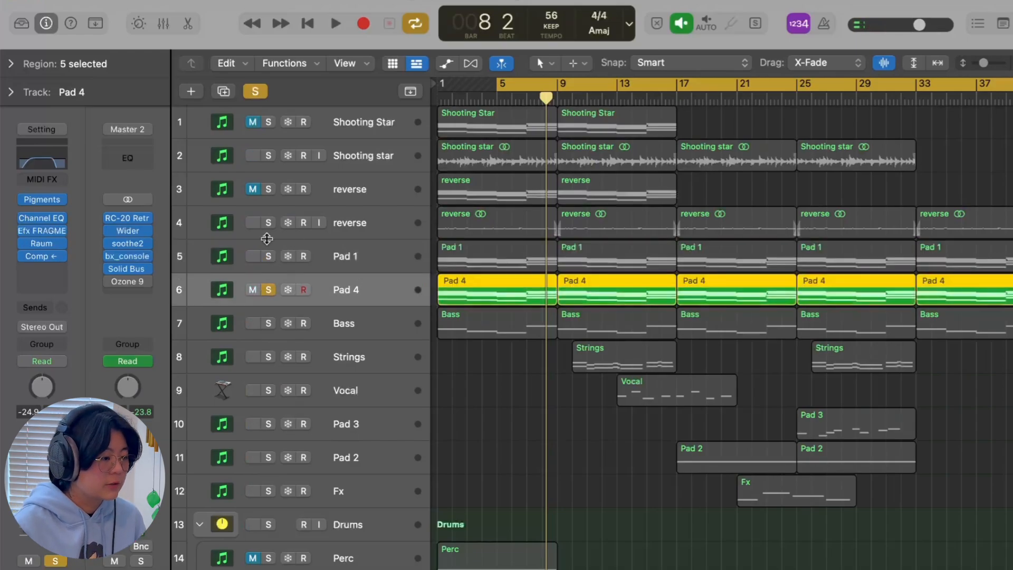
click(44, 201)
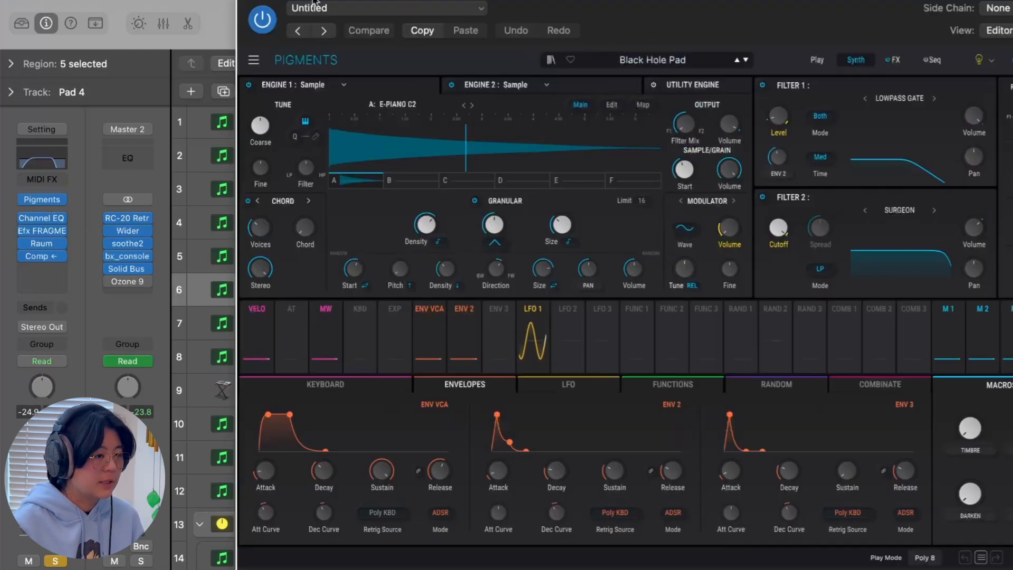
click(41, 218)
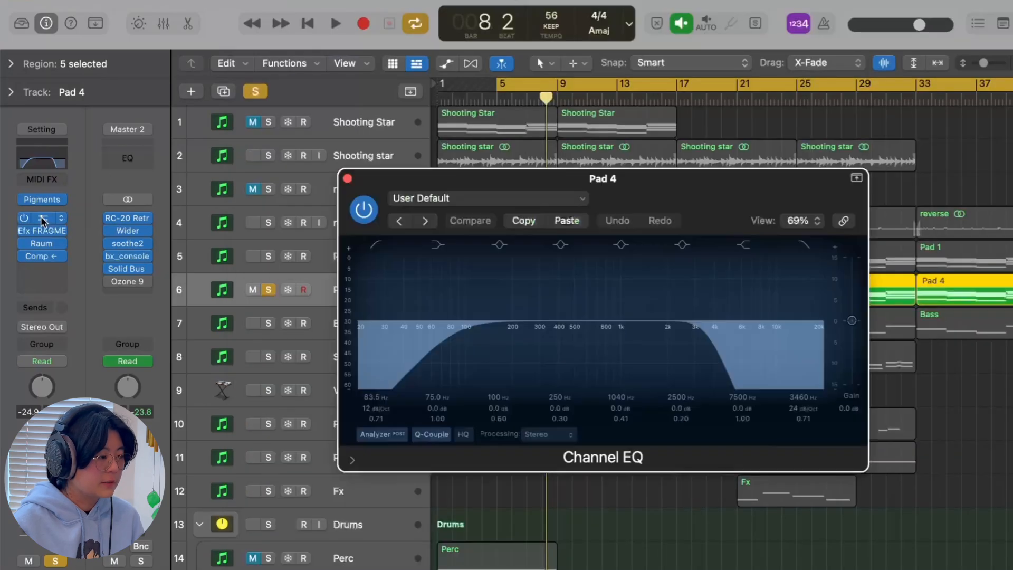
click(46, 231)
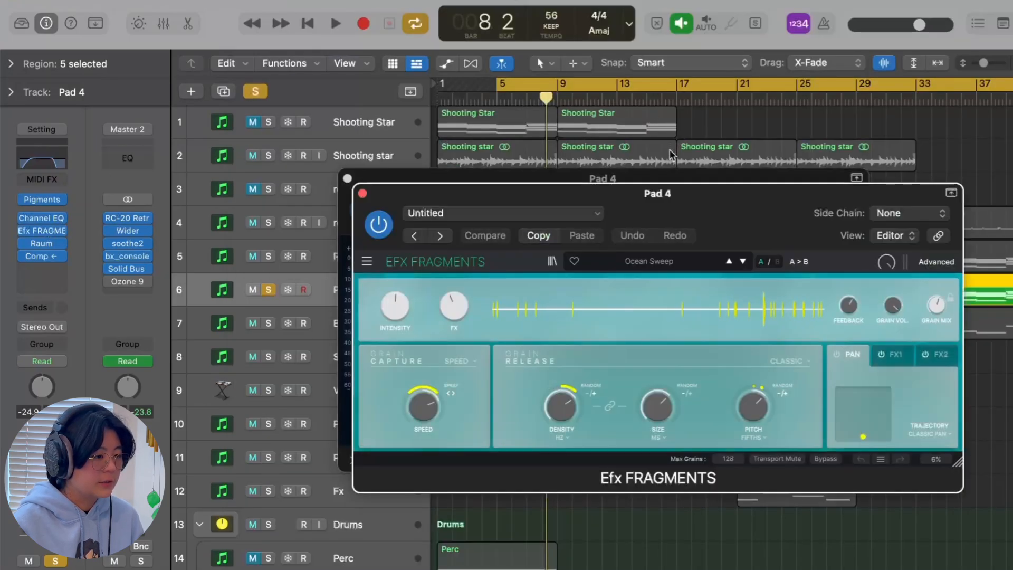
drag(683, 196, 615, 147)
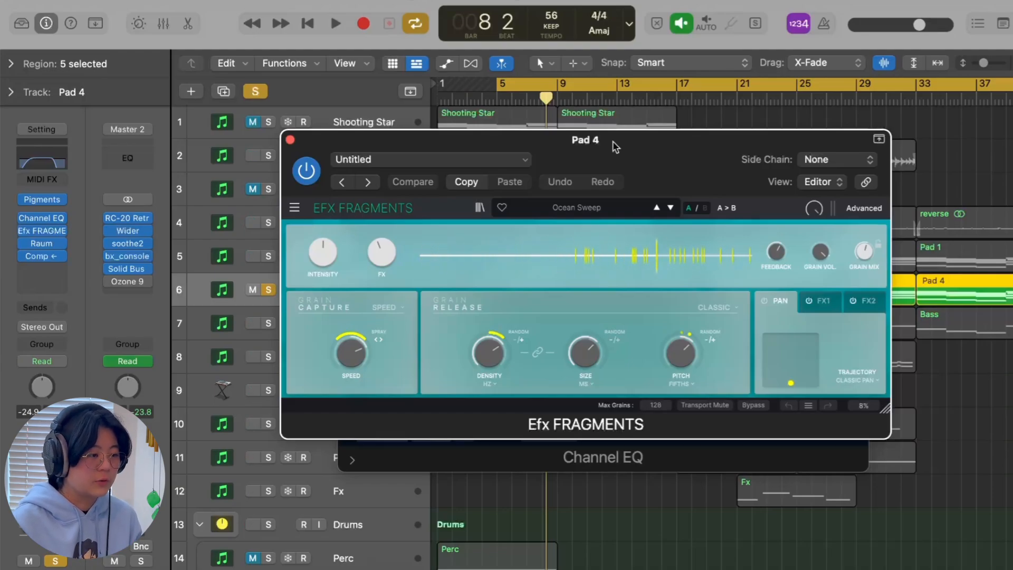
click(290, 139)
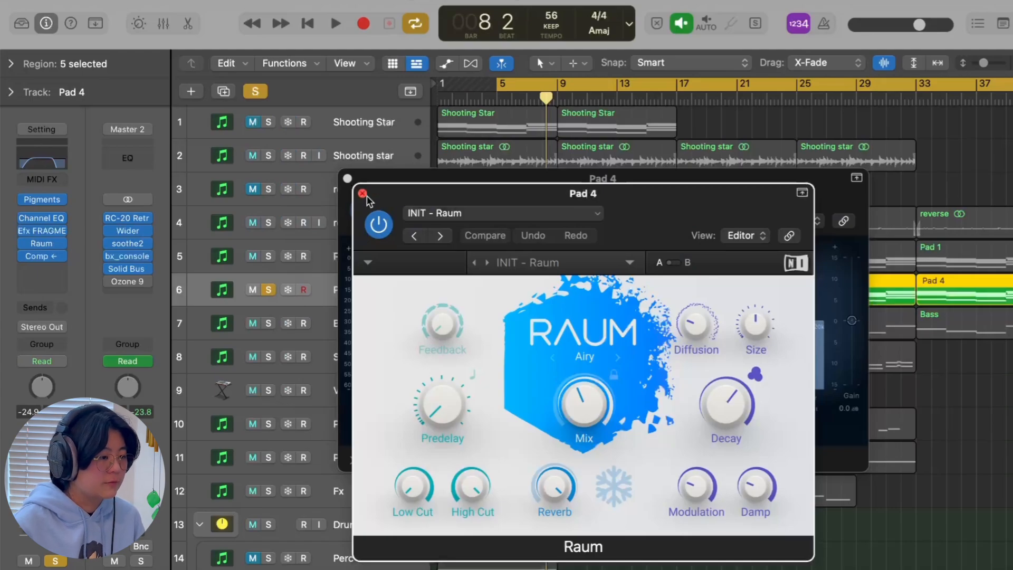
click(363, 193)
click(348, 179)
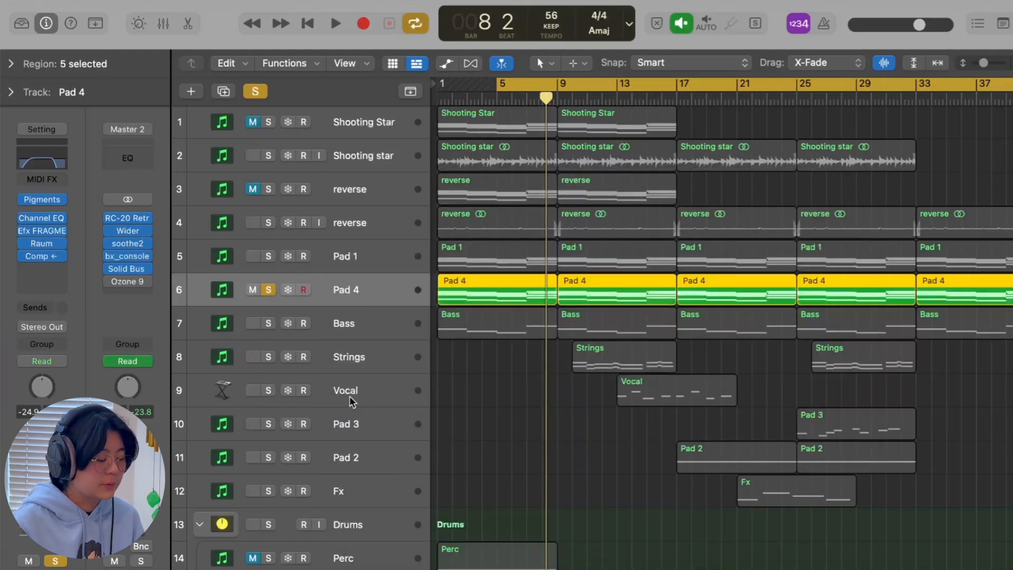
- Listen to Pad 4 in solo, adding Pad 1 to the solo during playback
key(space)
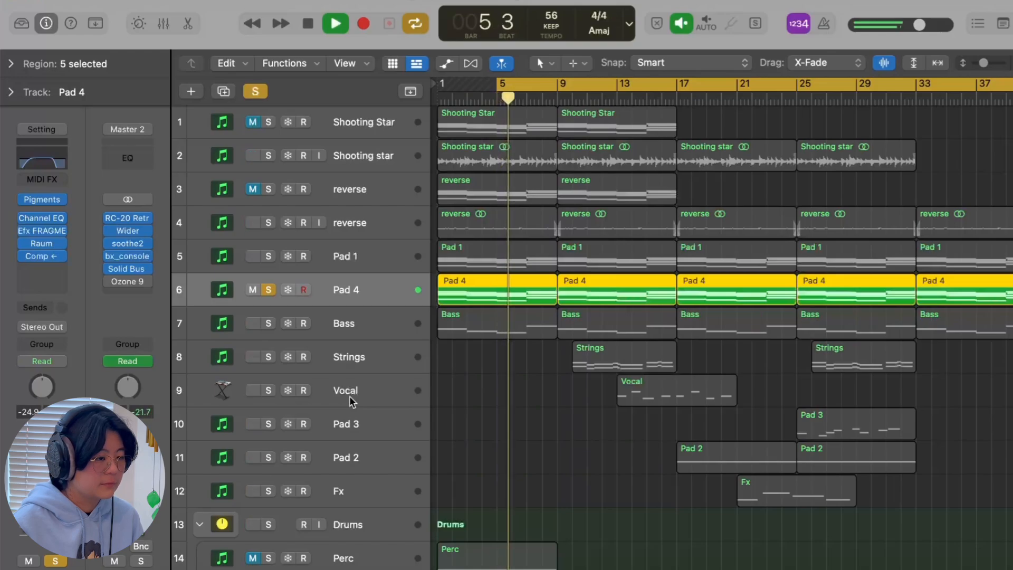
click(269, 256)
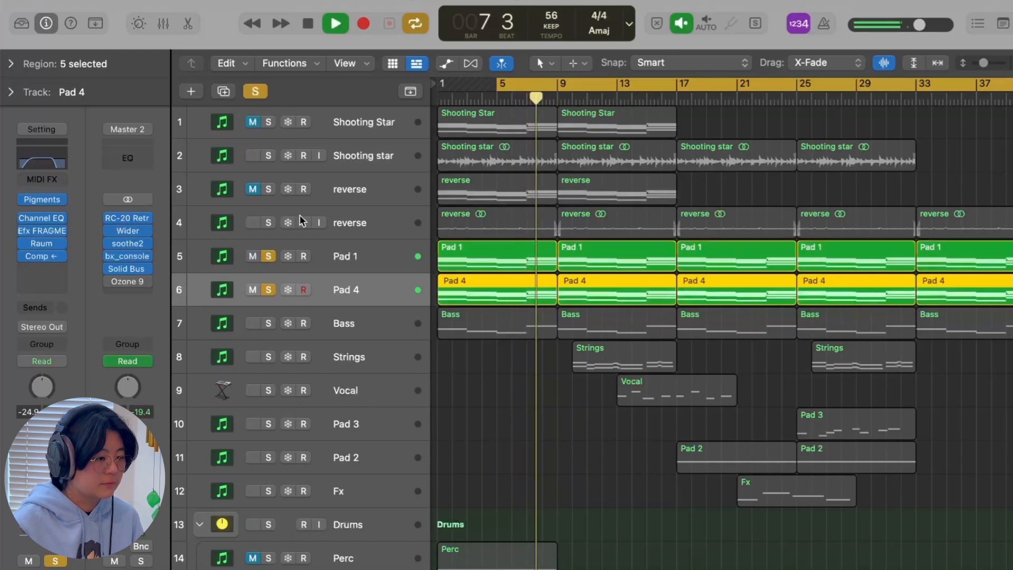
key(space)
- Listen to the Shooting star and reverse audio tracks soloed together with both pads, and clear all solos
click(274, 155)
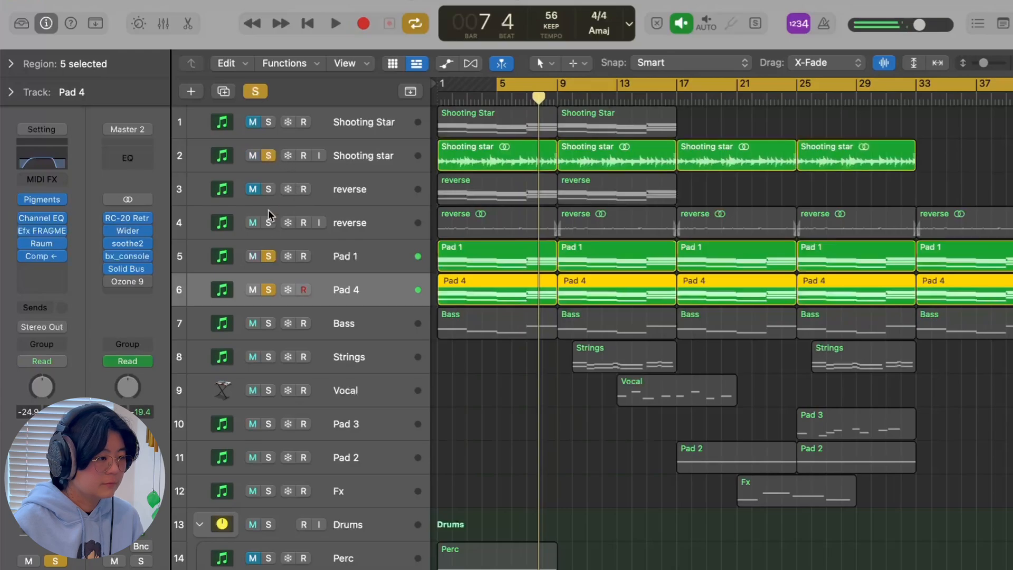
click(268, 222)
key(space)
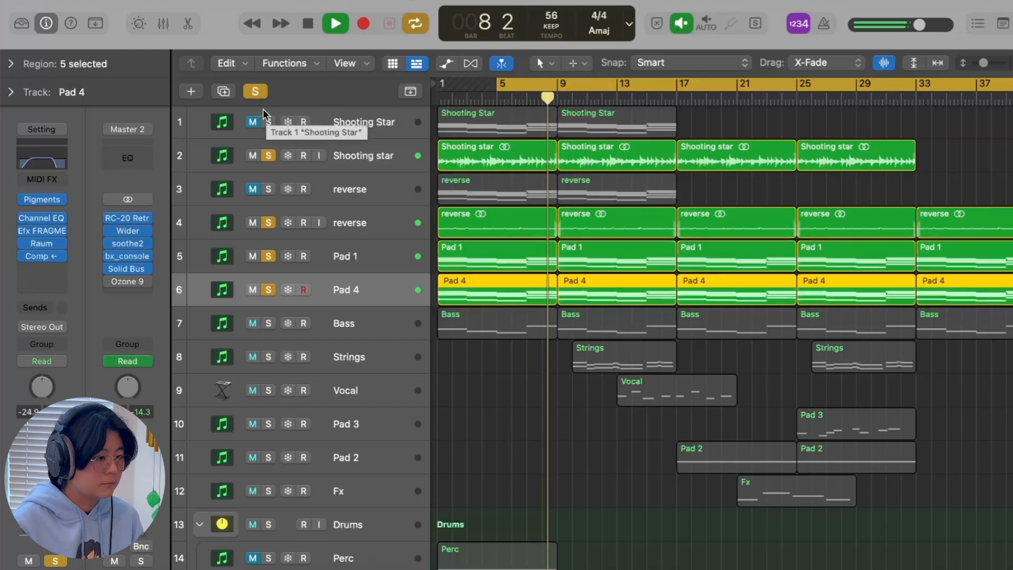
key(space)
click(256, 92)
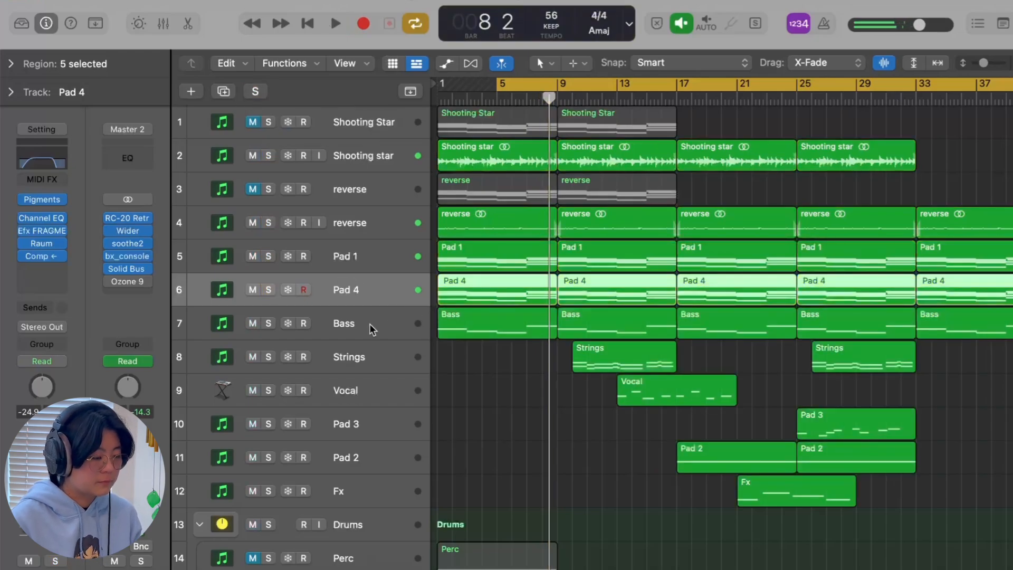
- Inspect the Bass track's Pigments instrument and its Channel EQ
click(370, 324)
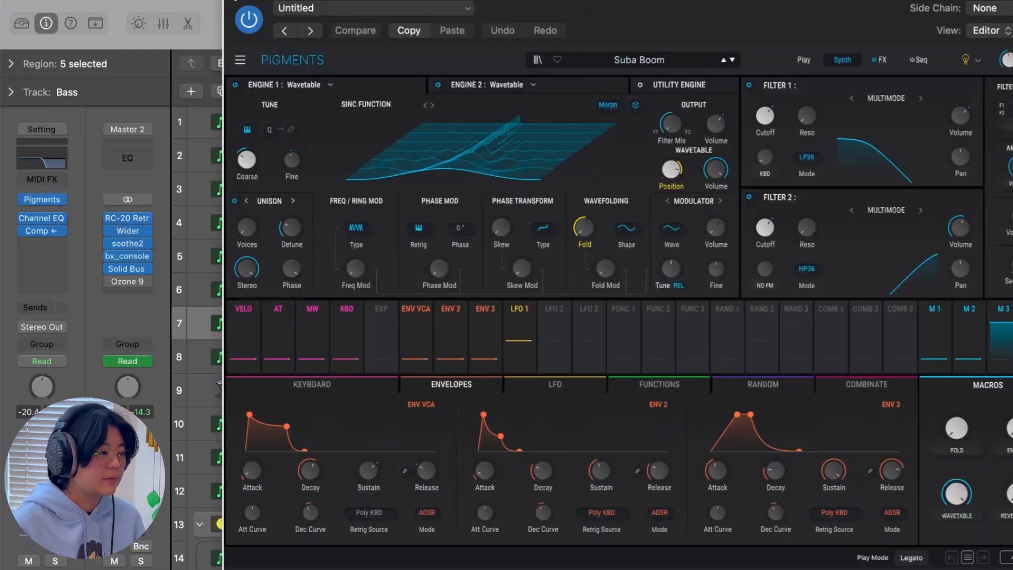
click(233, 0)
click(35, 220)
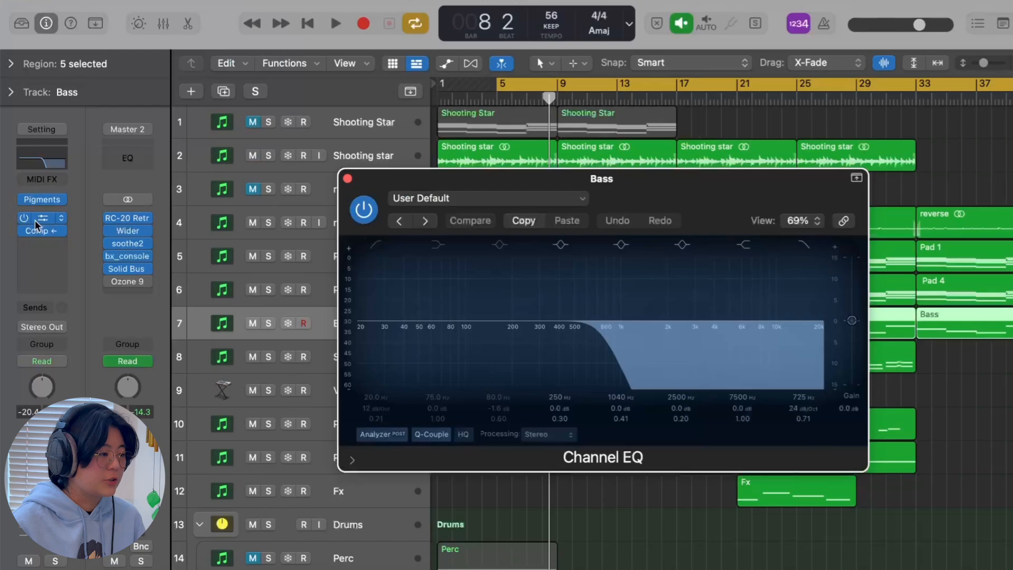
click(347, 179)
- Play all layers together, muting and unmuting the Bass track during playback to compare the mix with and without it
key(space)
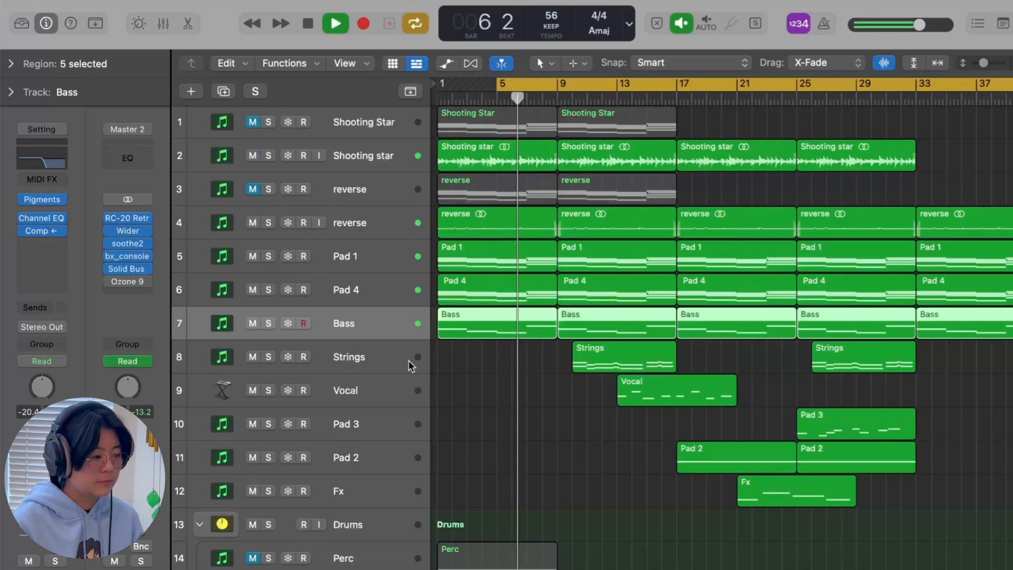
click(253, 326)
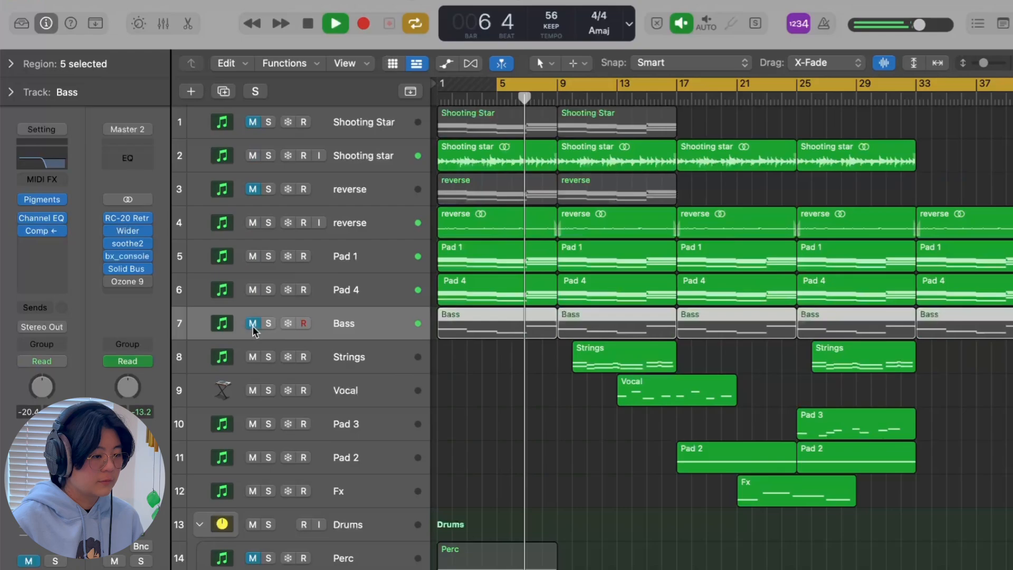
click(253, 327)
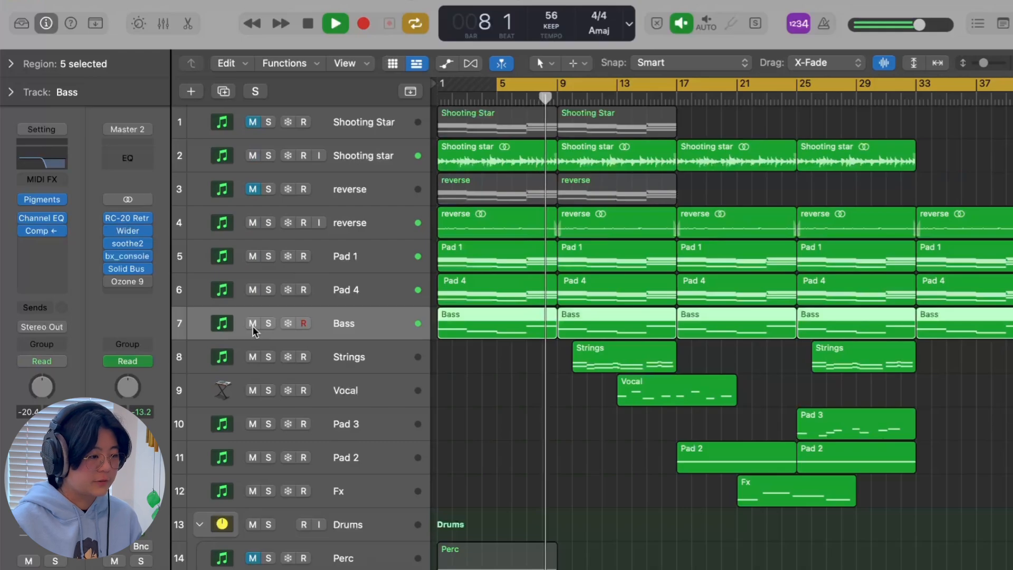
key(space)
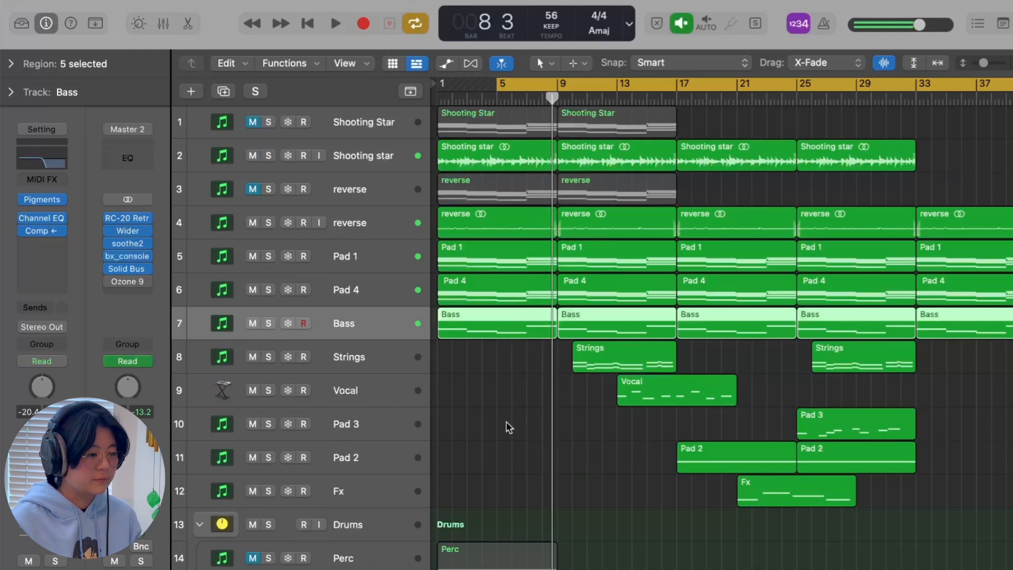
- Compare the channel settings and panning of the Shaker 1 and Shaker 2 tracks in the Drums group
click(505, 422)
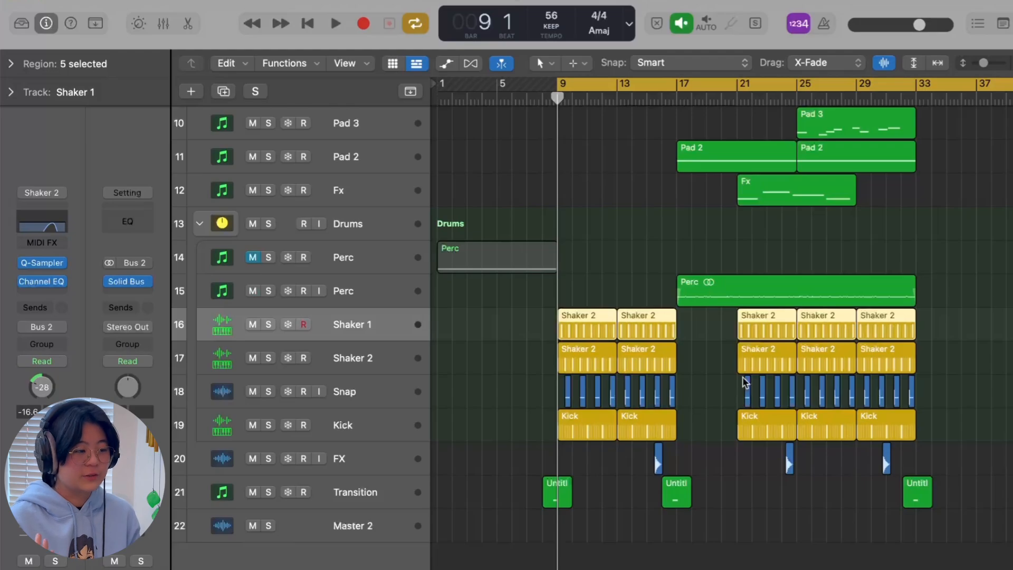
scroll(527, 368, down, 2)
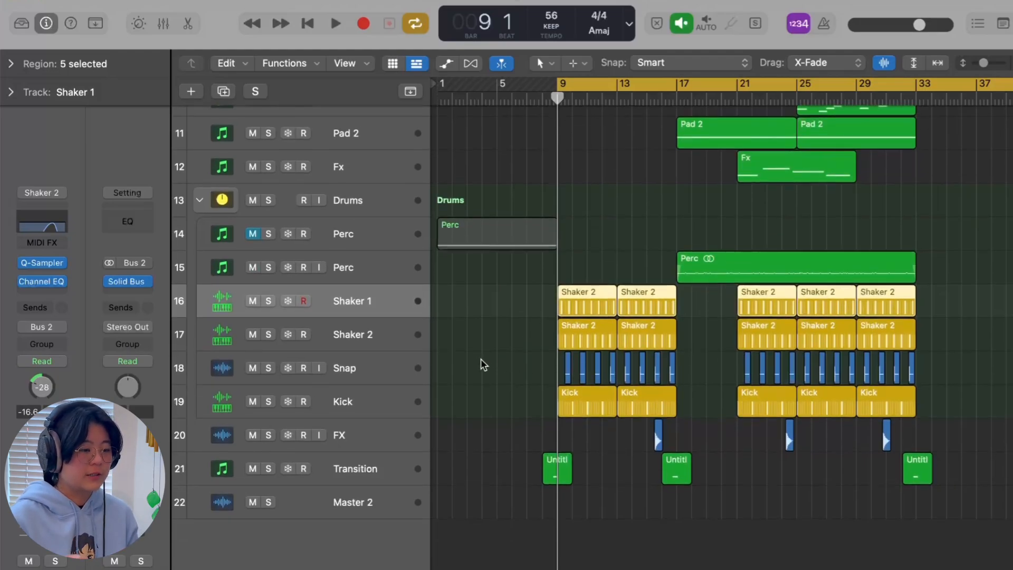
click(390, 336)
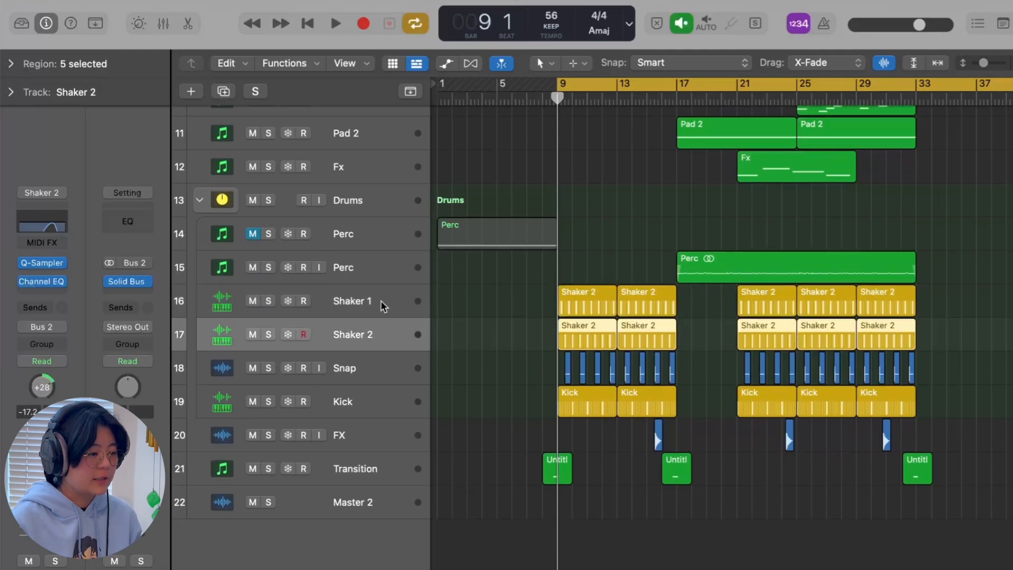
click(384, 303)
click(383, 335)
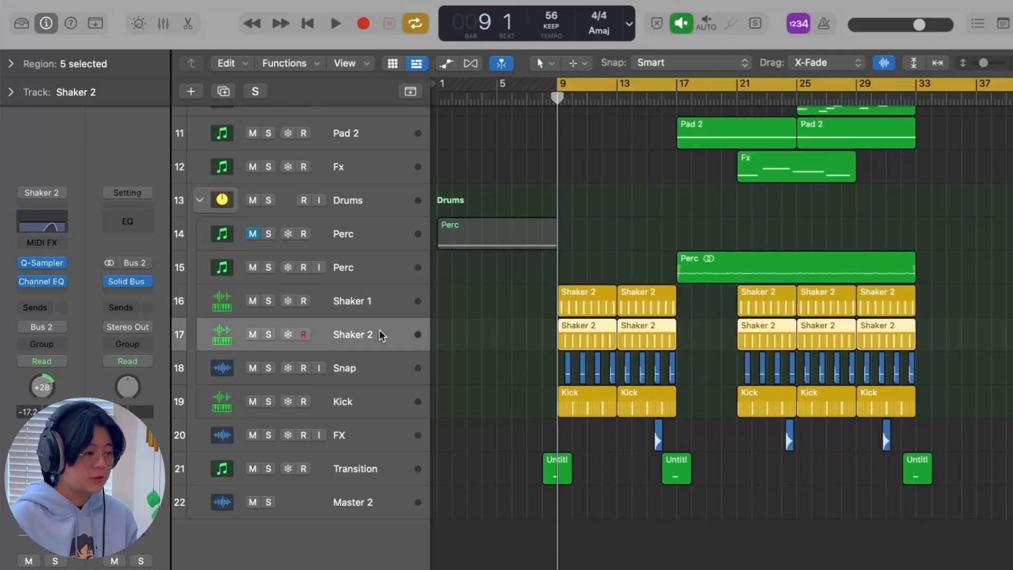
- Examine the step patterns in the Shaker 1 and Shaker 2 regions starting at bar 9
scroll(632, 376, up, 5)
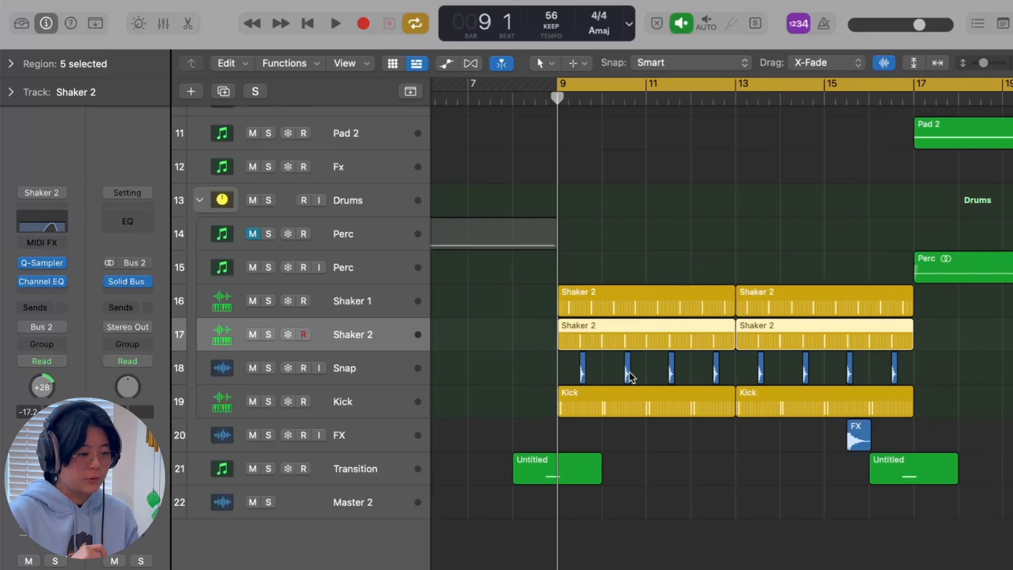
click(600, 309)
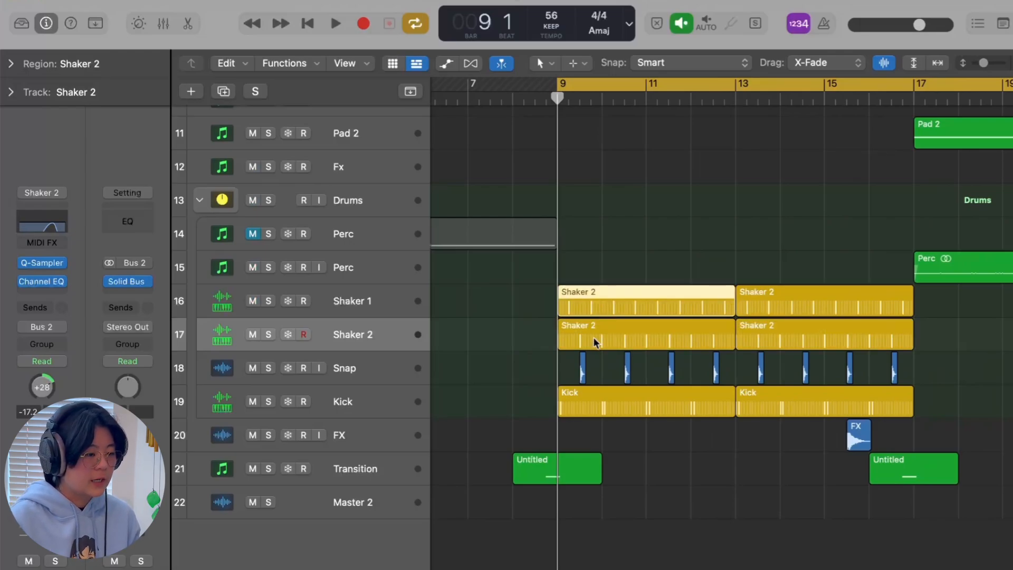
scroll(593, 324, up, 3)
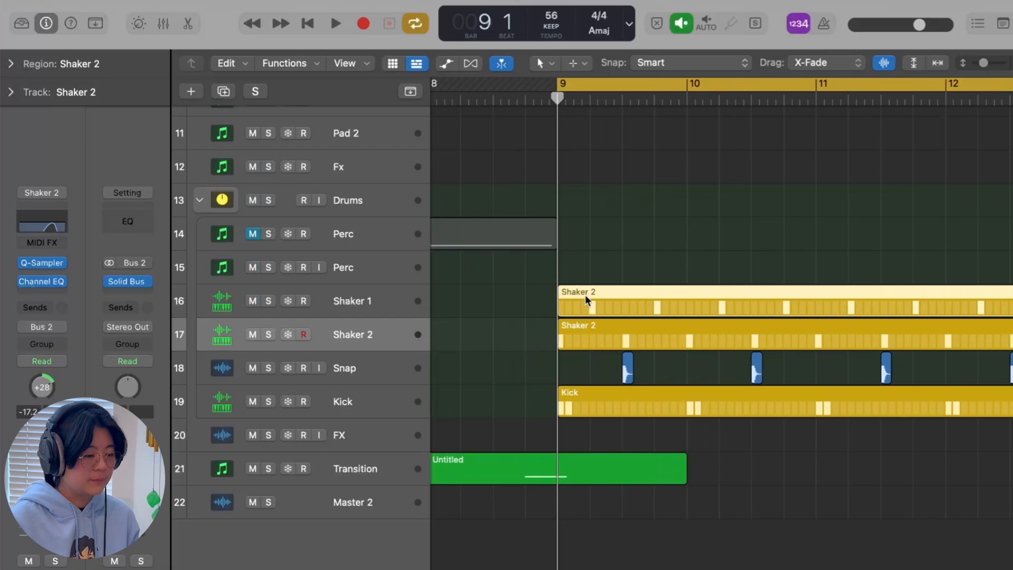
click(369, 307)
click(369, 343)
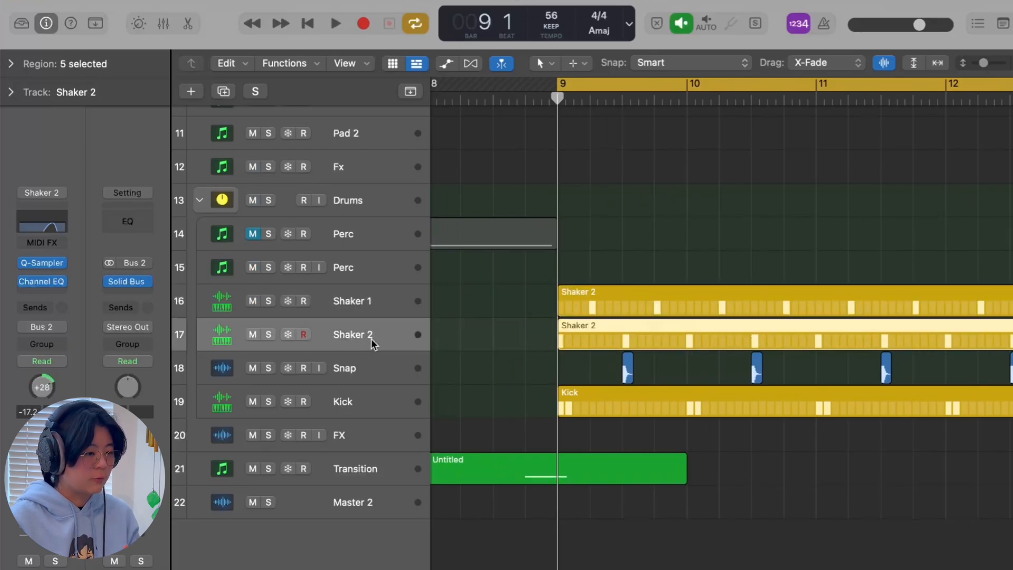
- Listen to Shaker 1 and Shaker 2 soloed together from bar 9, and to the Kick and Snap tracks each in solo
click(268, 302)
click(268, 336)
key(space)
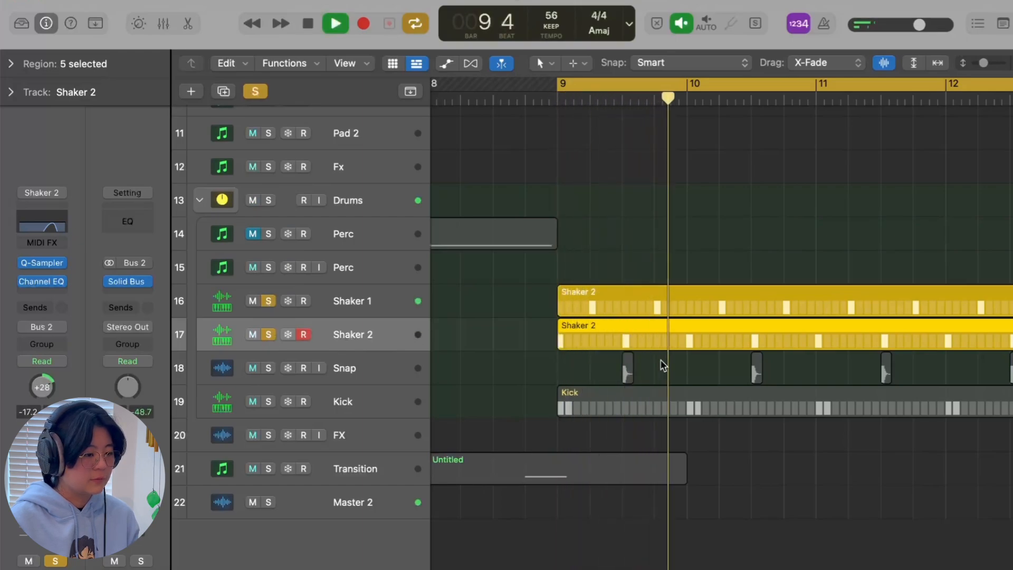
key(space)
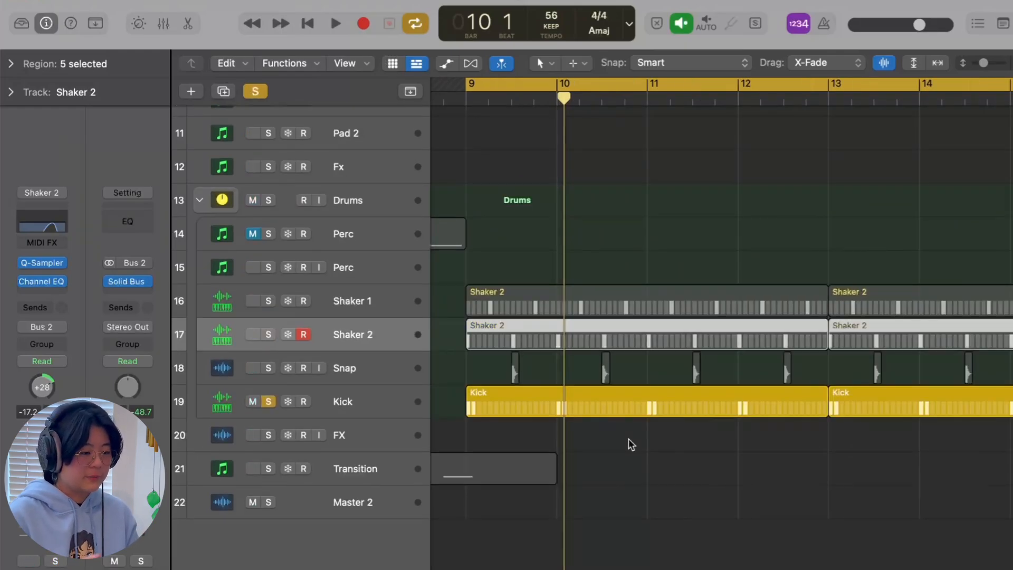
key(space)
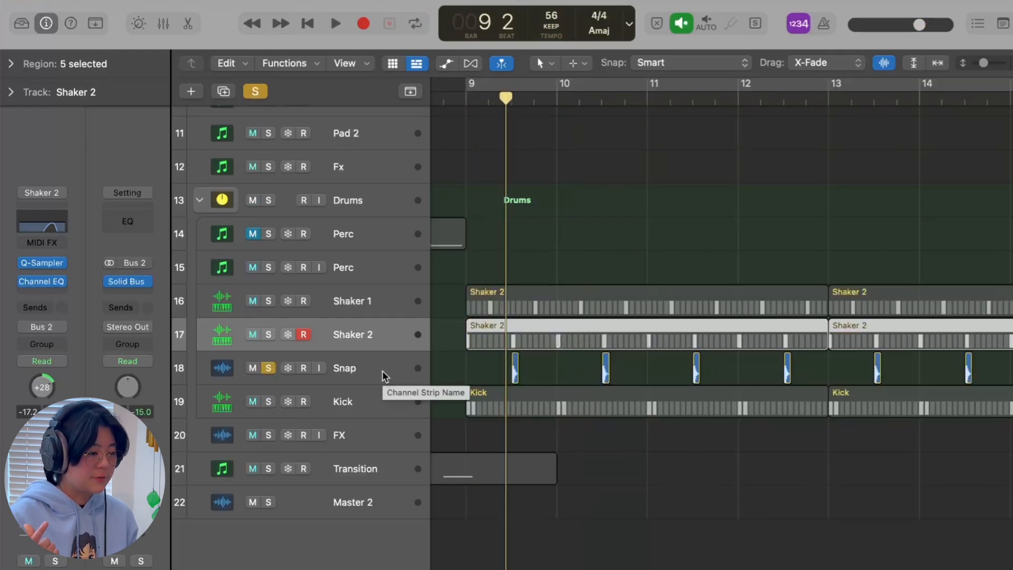
- Inspect the Snap track's Raum reverb and Replika XT delay
click(370, 370)
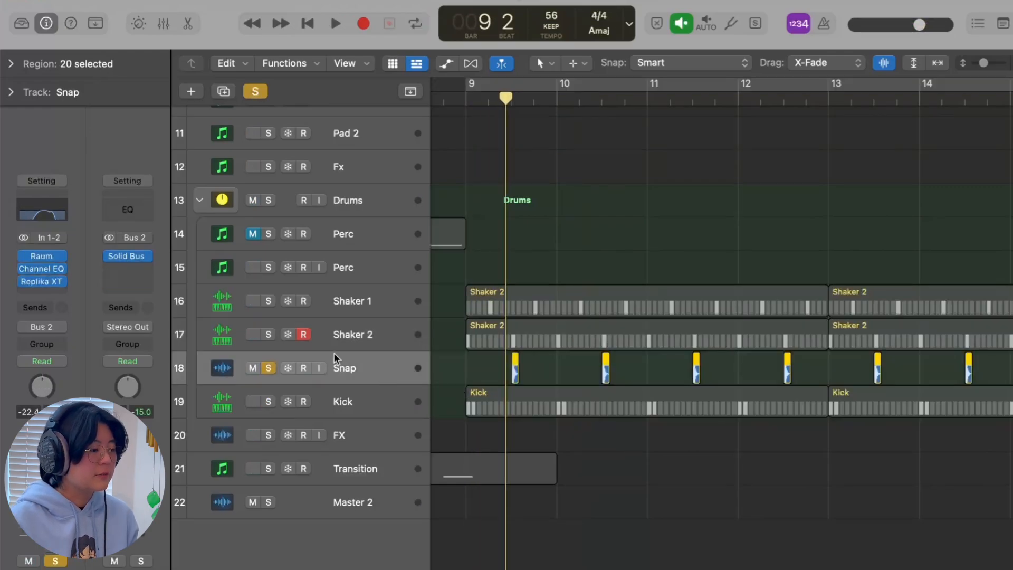
click(42, 256)
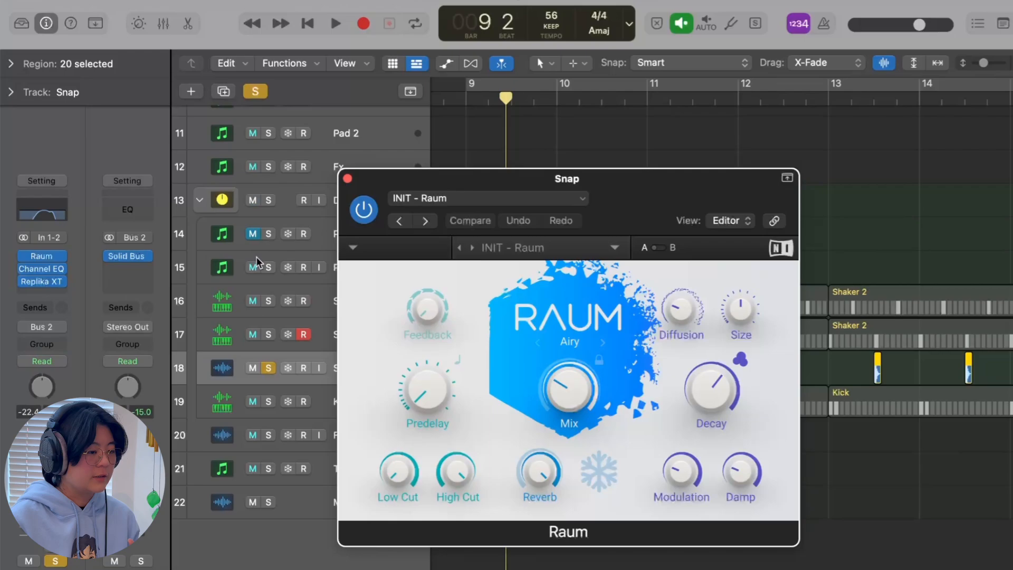
click(347, 179)
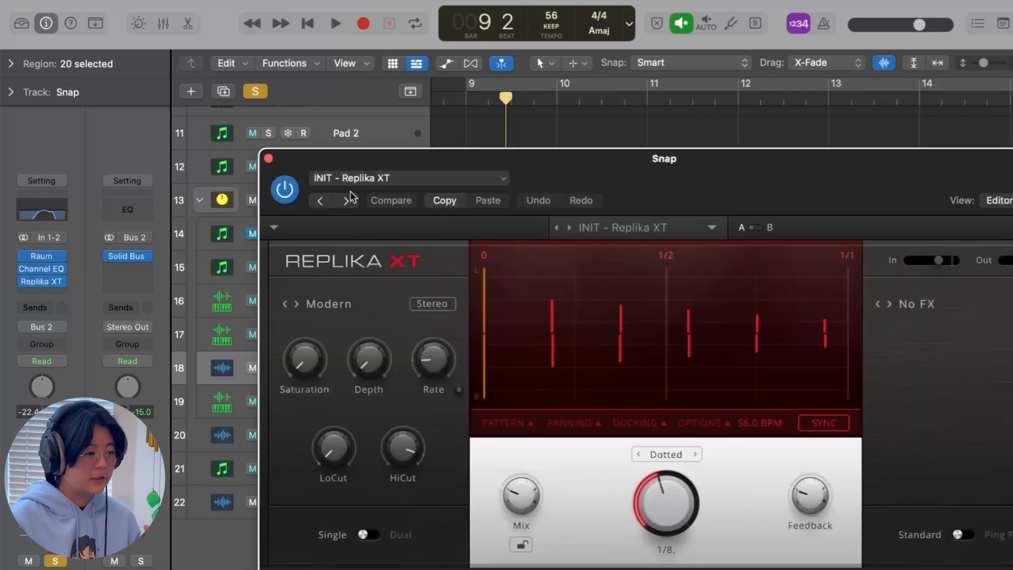
key(super+w)
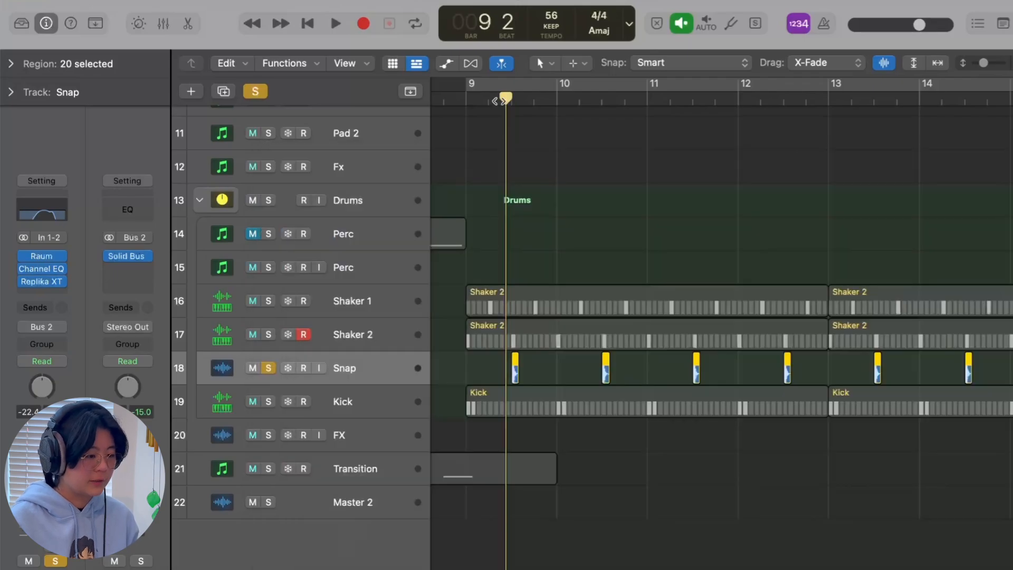
- Play the whole Drums group in solo with the cycle starting at bar 9
key(space)
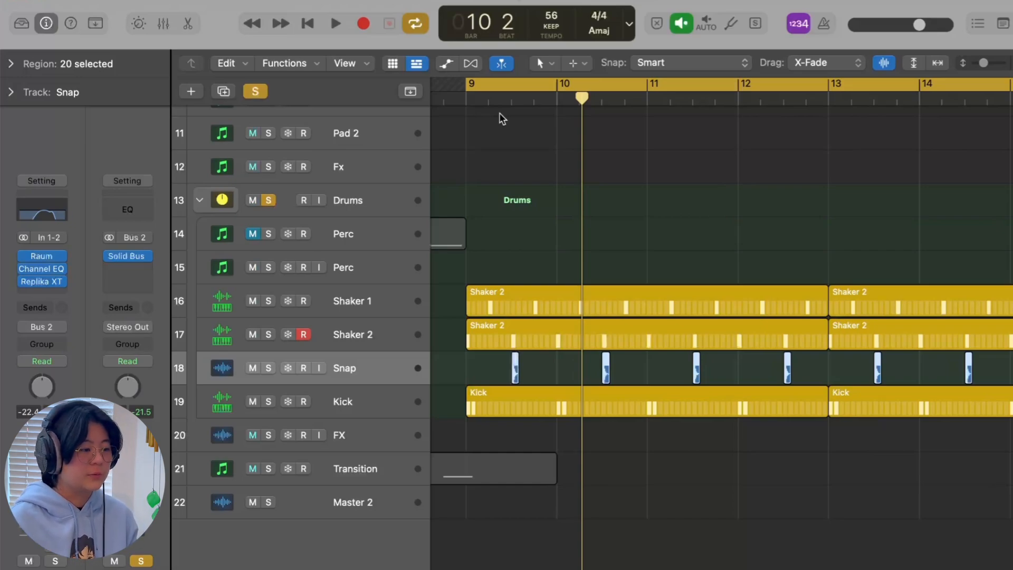
key(space)
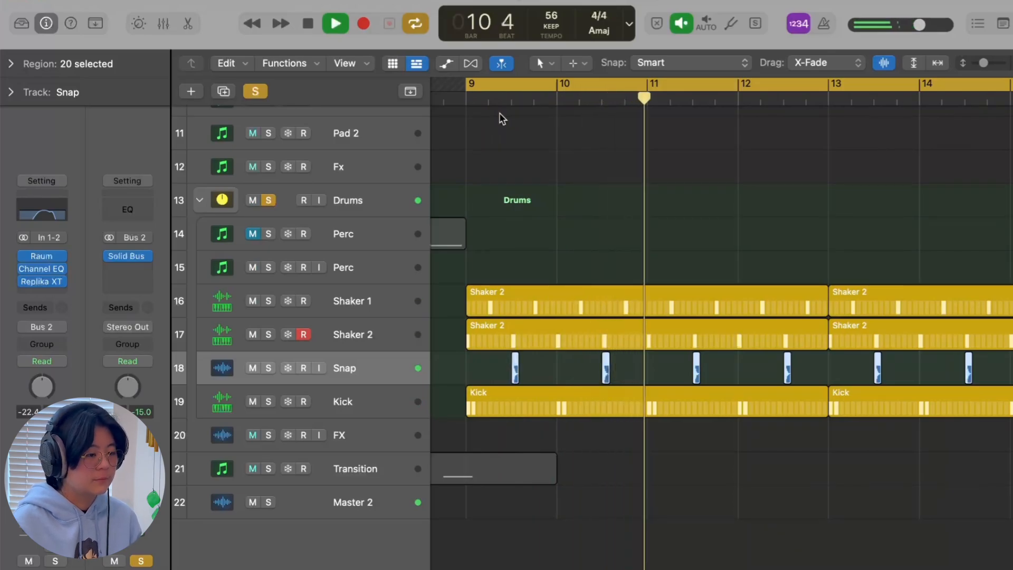
- Stop the drums playback, place the playhead at bar 17 and select the Perc region starting there
key(space)
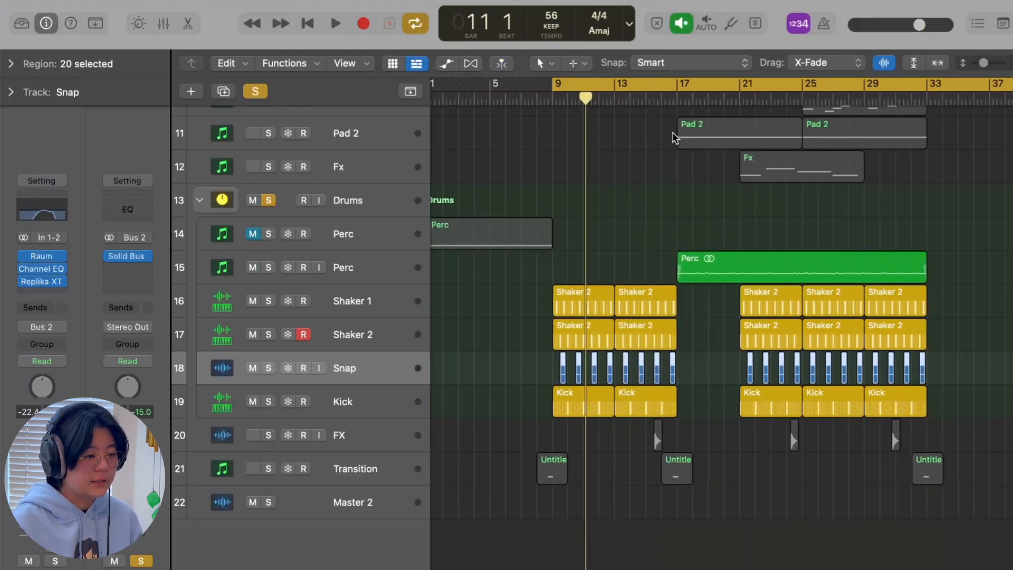
click(678, 98)
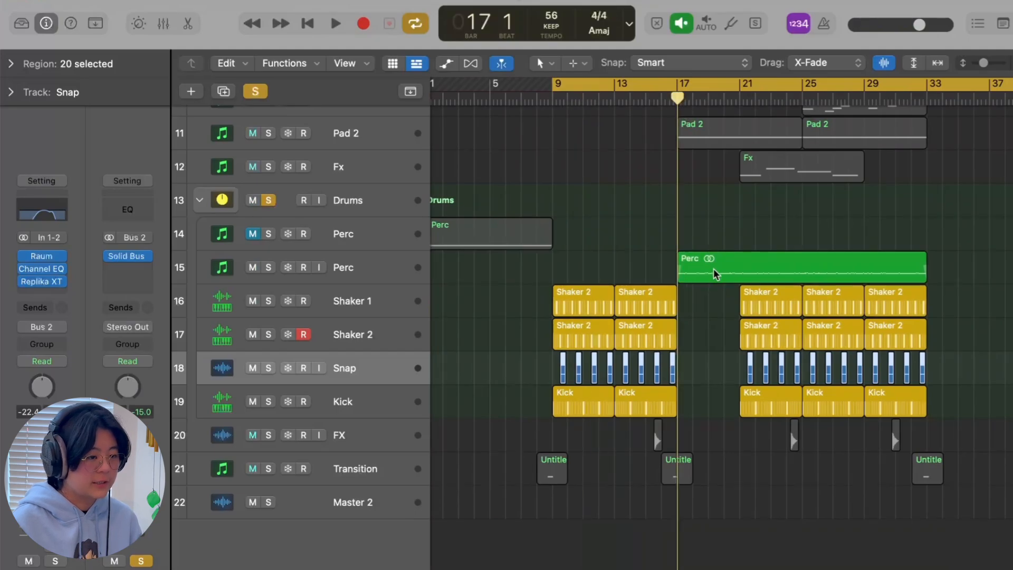
click(713, 270)
click(381, 261)
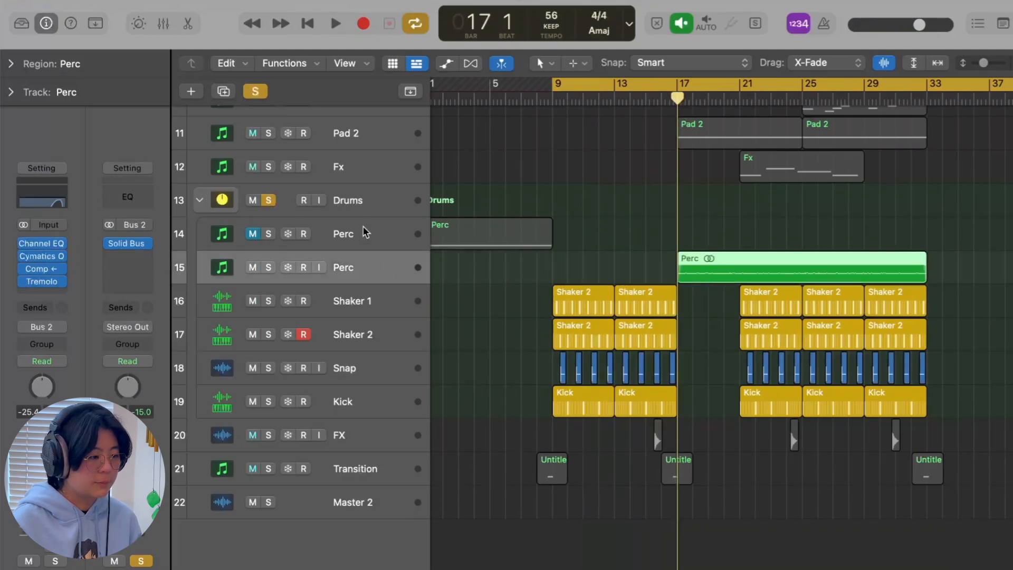
- Unmute and solo the Perc track holding the bar 1 region, turn off the cycle and return the playhead to bar 1
click(364, 232)
scroll(558, 222, left, 1)
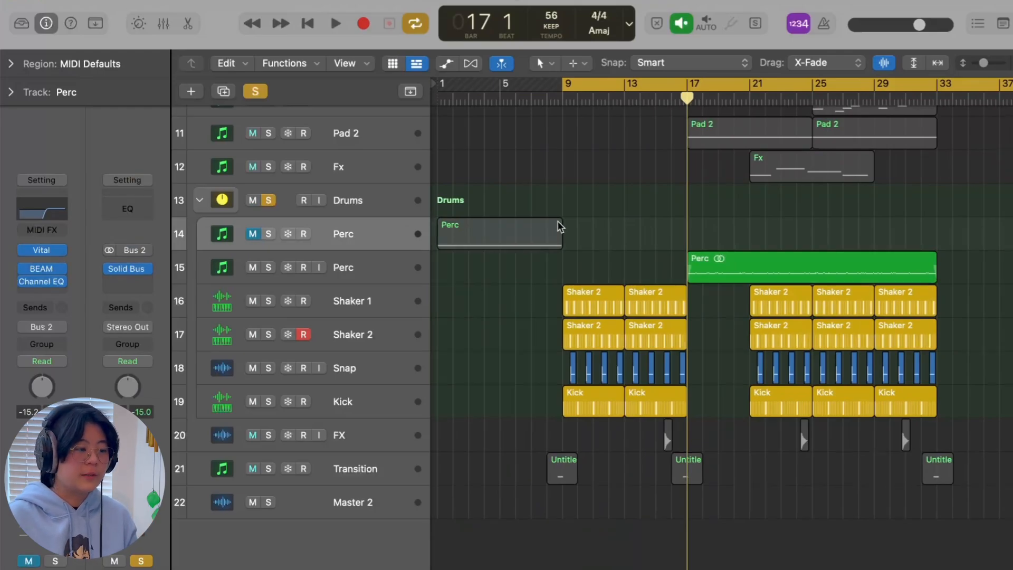
key(ctrl+m)
key(ctrl+s)
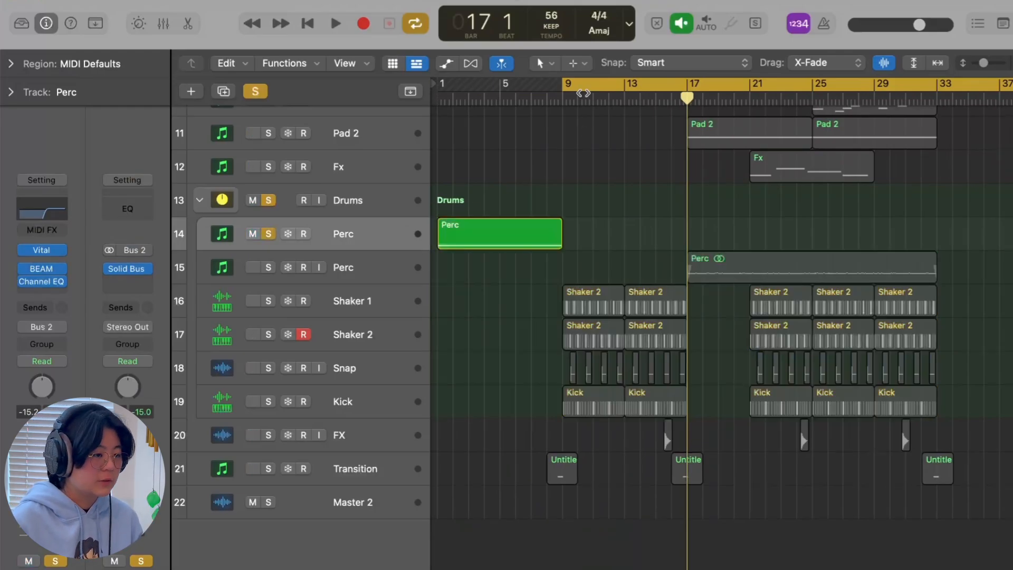
key(c)
drag(480, 99, 425, 99)
key(space)
click(371, 240)
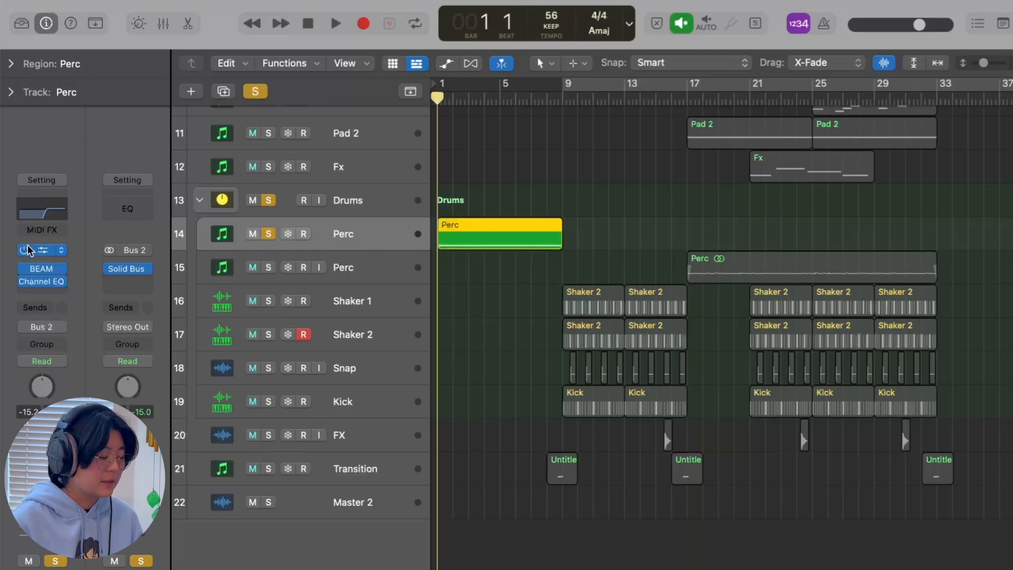
- Inspect the soloed Perc track's Vital patch, and listen to it with BEAM and Channel EQ bypassed
click(42, 250)
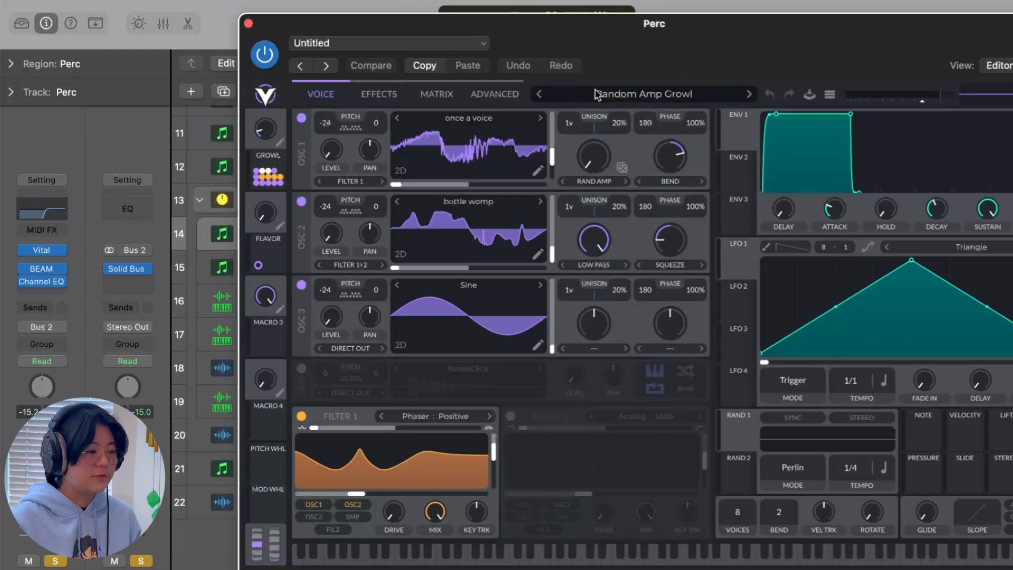
click(247, 22)
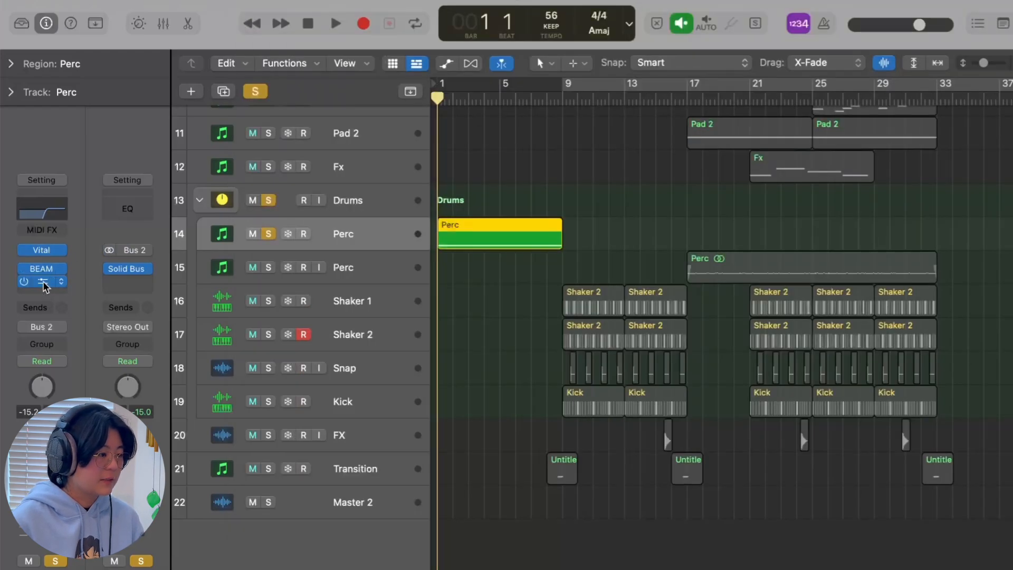
key(space)
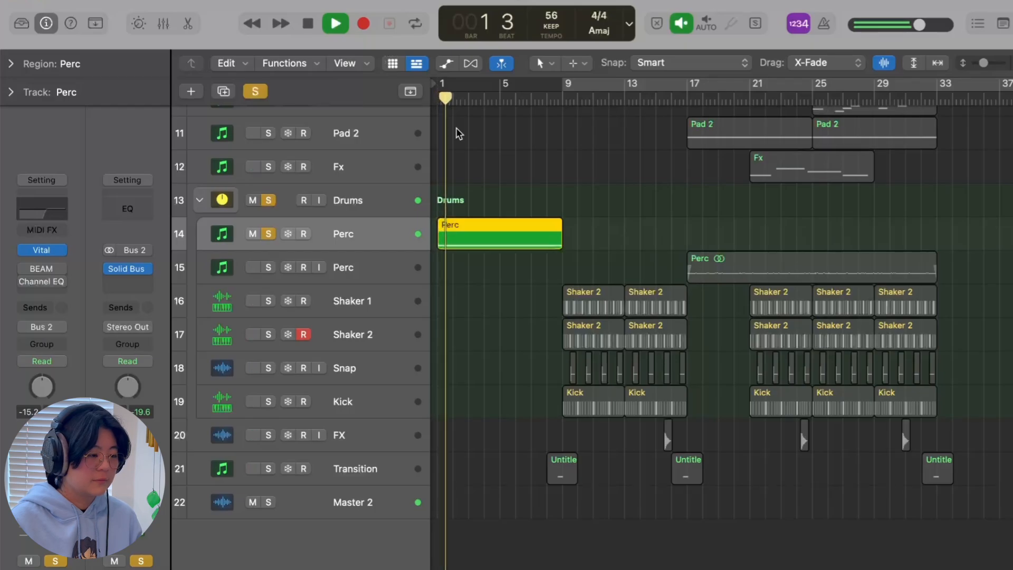
key(space)
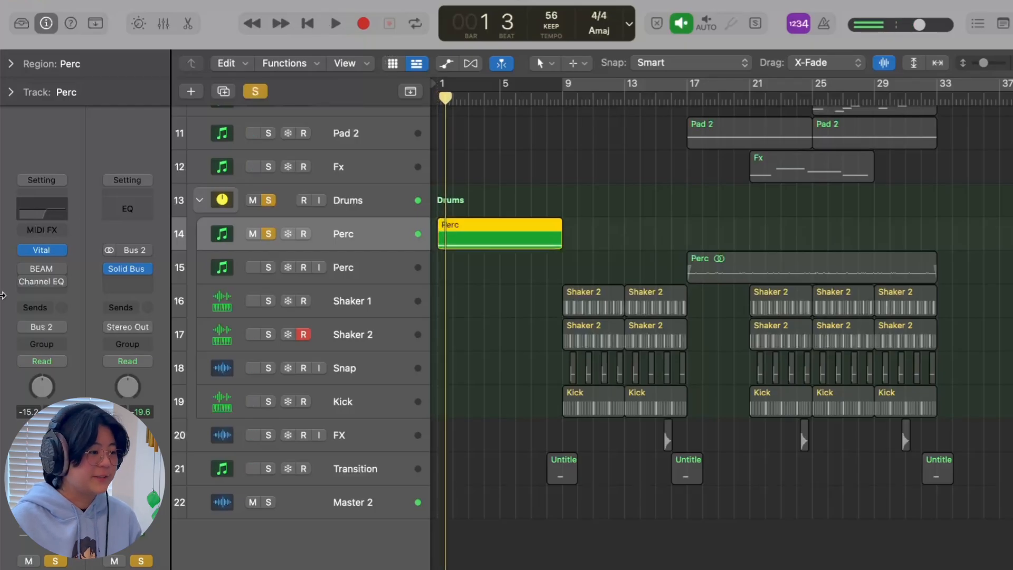
- Enable BEAM on the soloed Perc track, inspect its IDM Bubbles preset and listen to the effect from bar 1
click(37, 273)
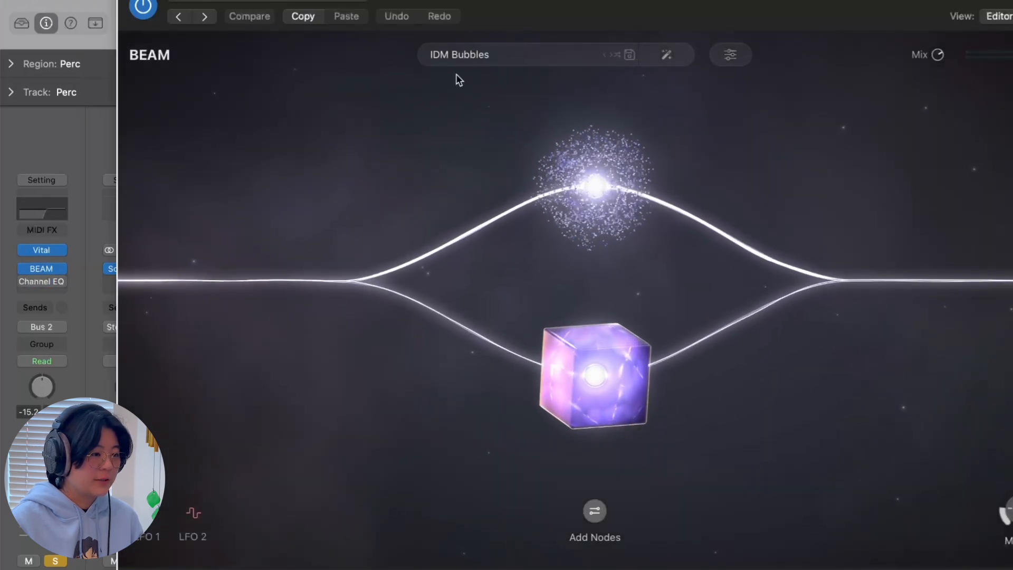
click(129, 1)
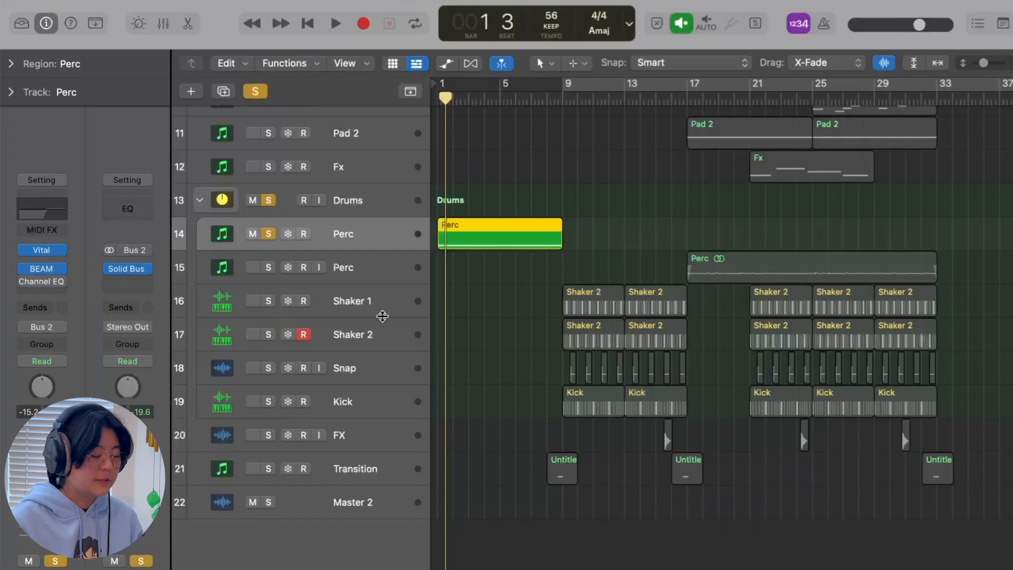
drag(447, 97, 441, 98)
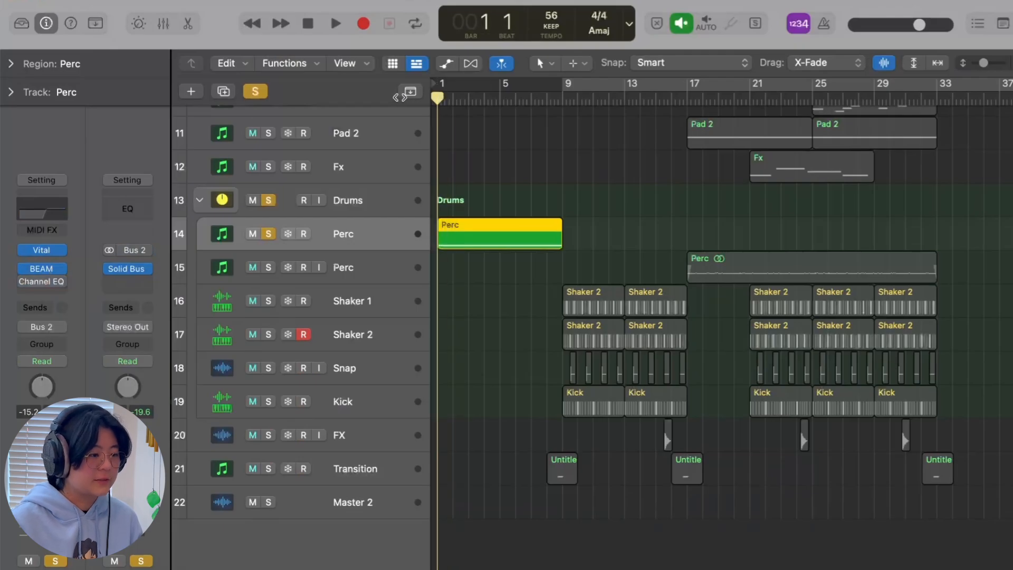
key(space)
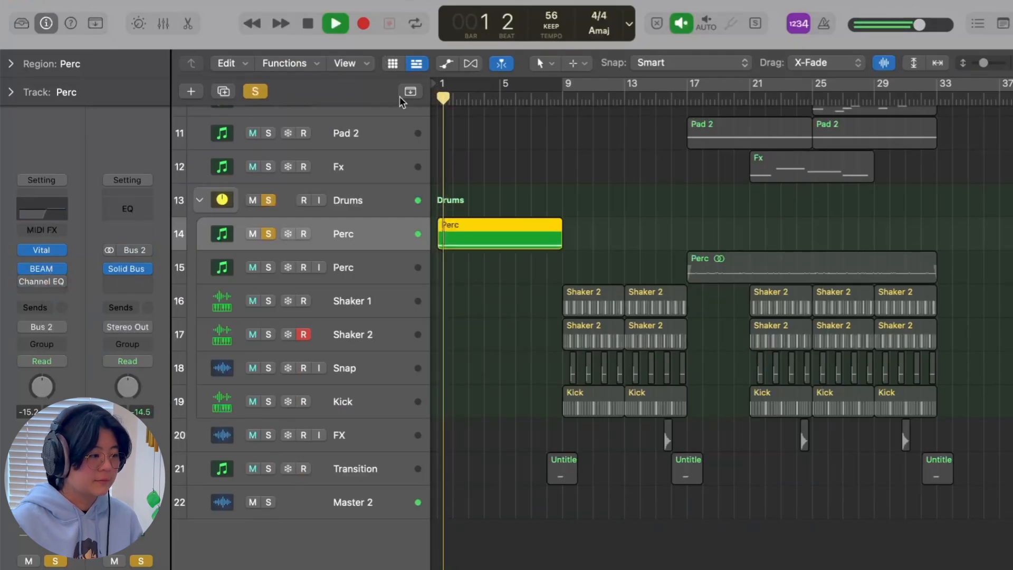
key(space)
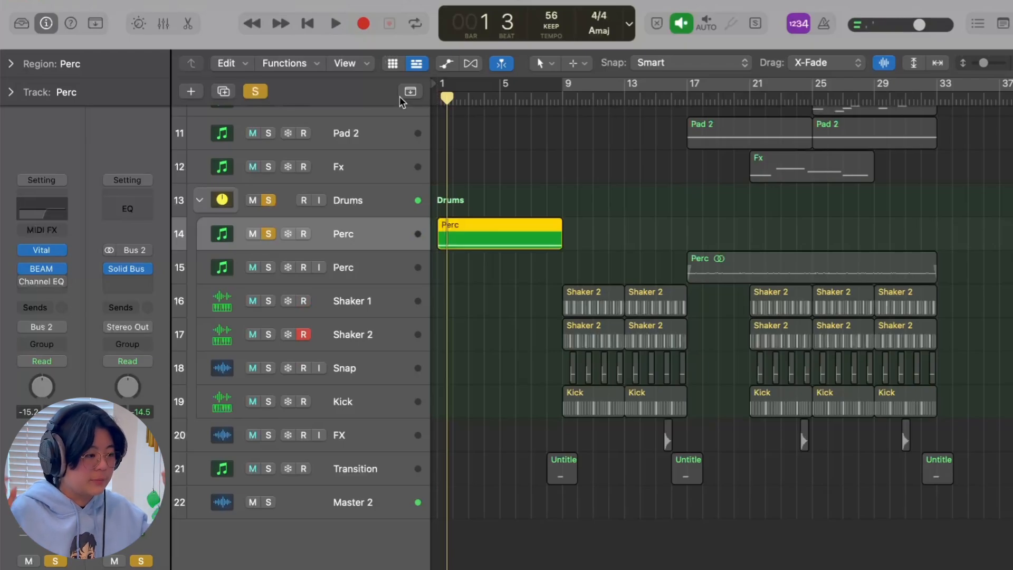
- Re-enable the Channel EQ on the soloed Perc track and listen to the full chain from bar 1
mouse_move(23, 285)
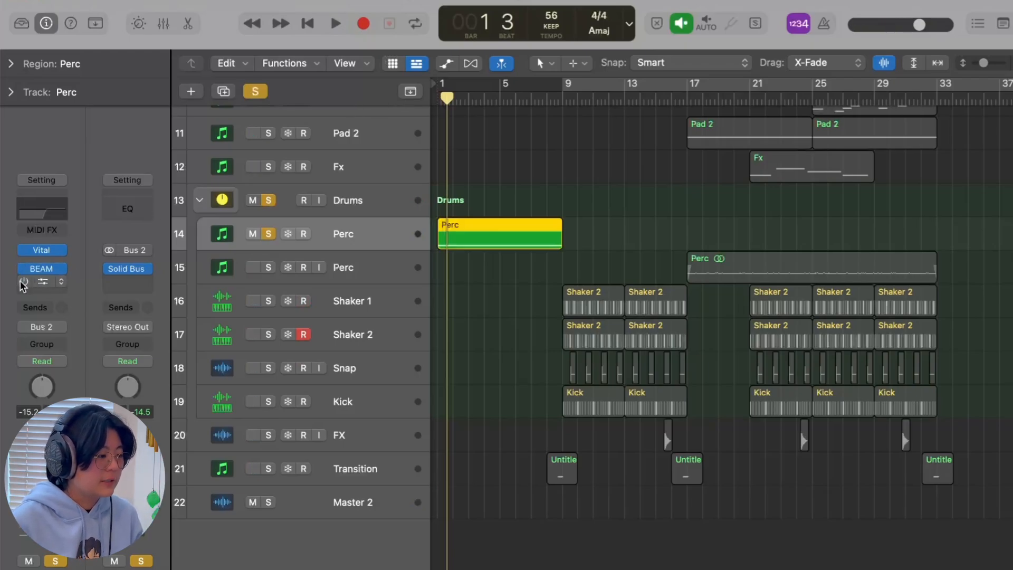
click(24, 282)
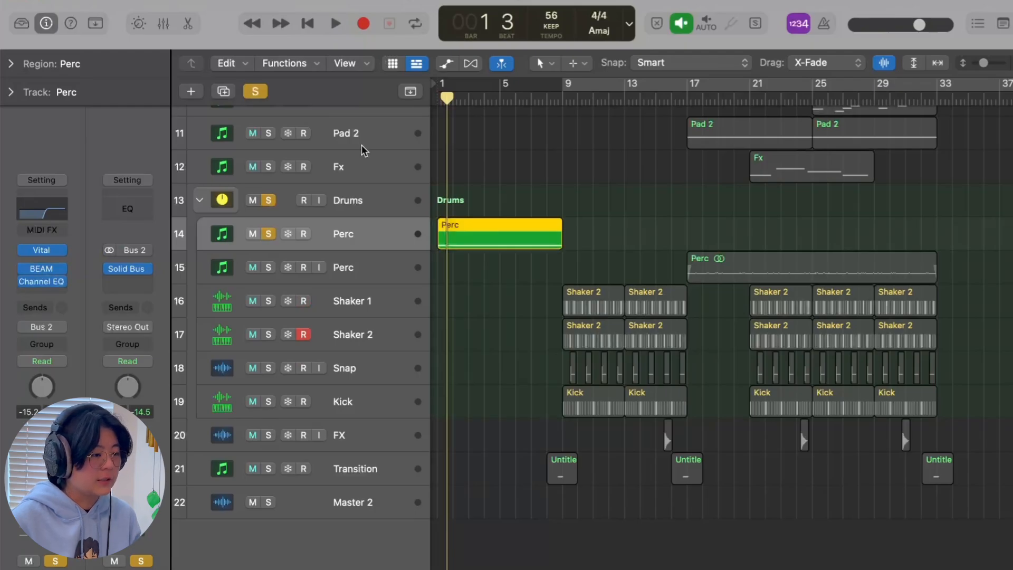
key(Return)
key(space)
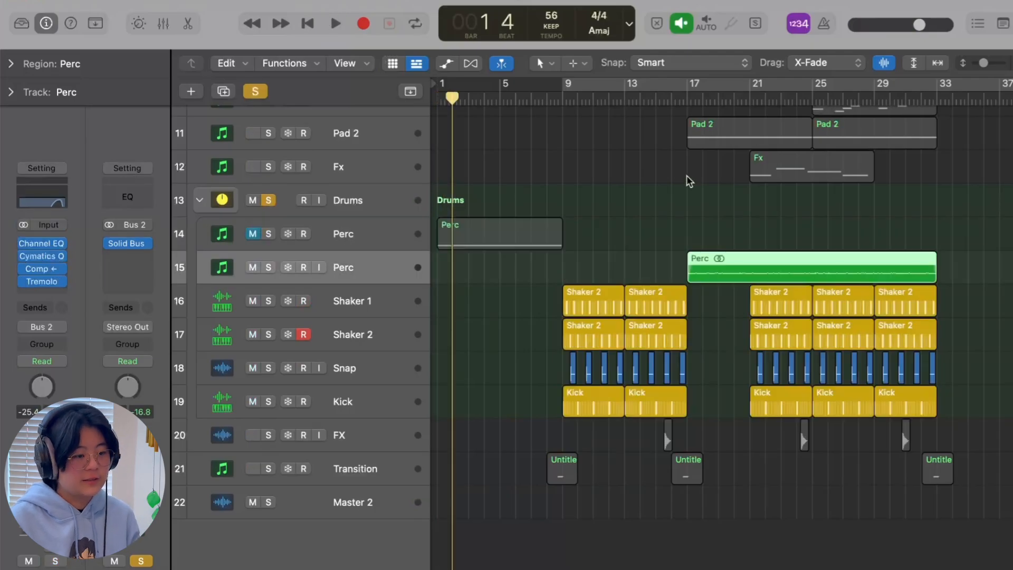
- Place the playhead at bar 17 and inspect the Channel EQ of the Perc track whose region starts there
scroll(686, 175, right, 2)
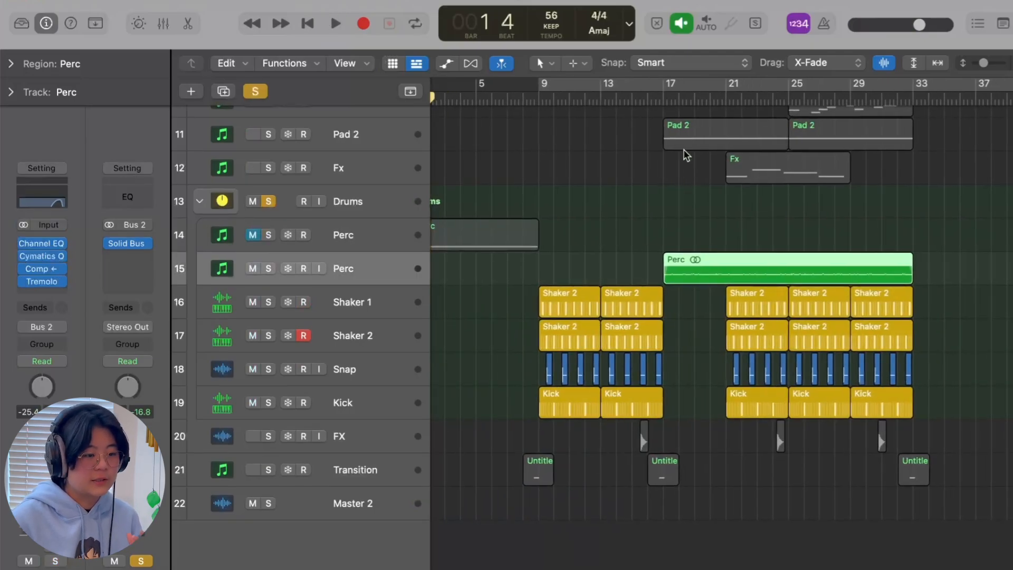
double_click(700, 260)
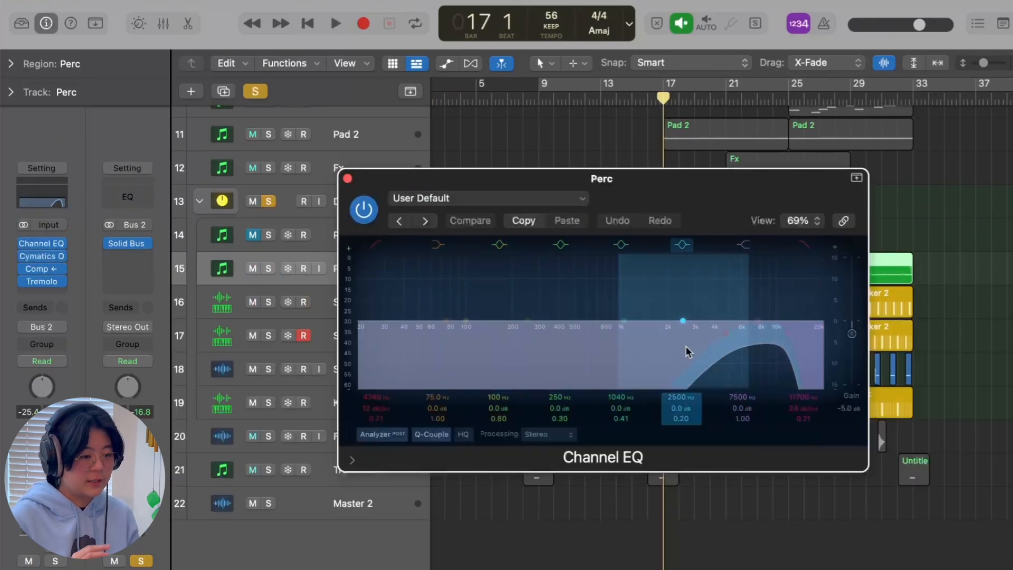
click(347, 179)
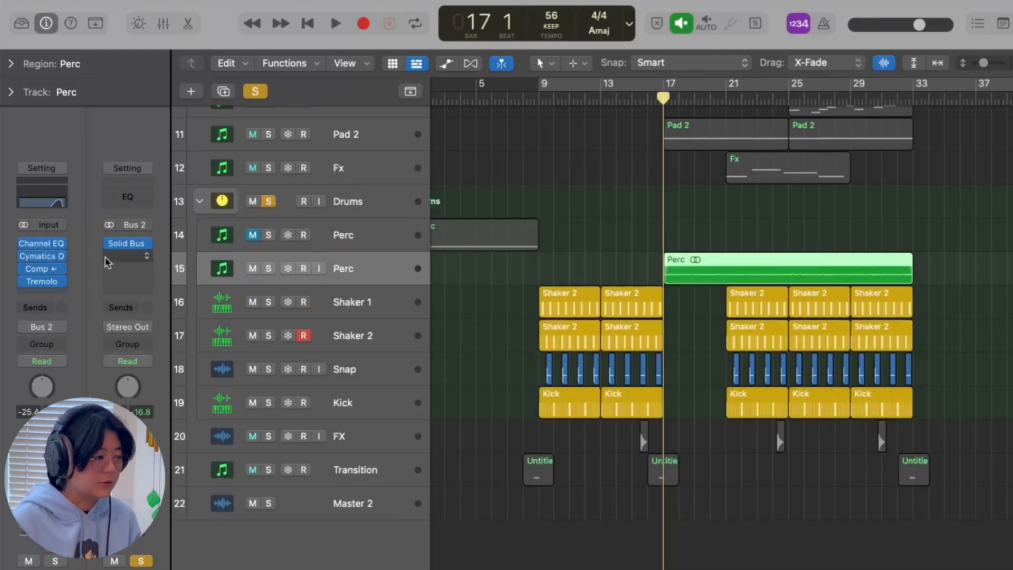
- Bypass Cymatics Origin, the compressor and Tremolo on the bar 17 Perc track and play it from bar 17
drag(25, 256, 26, 279)
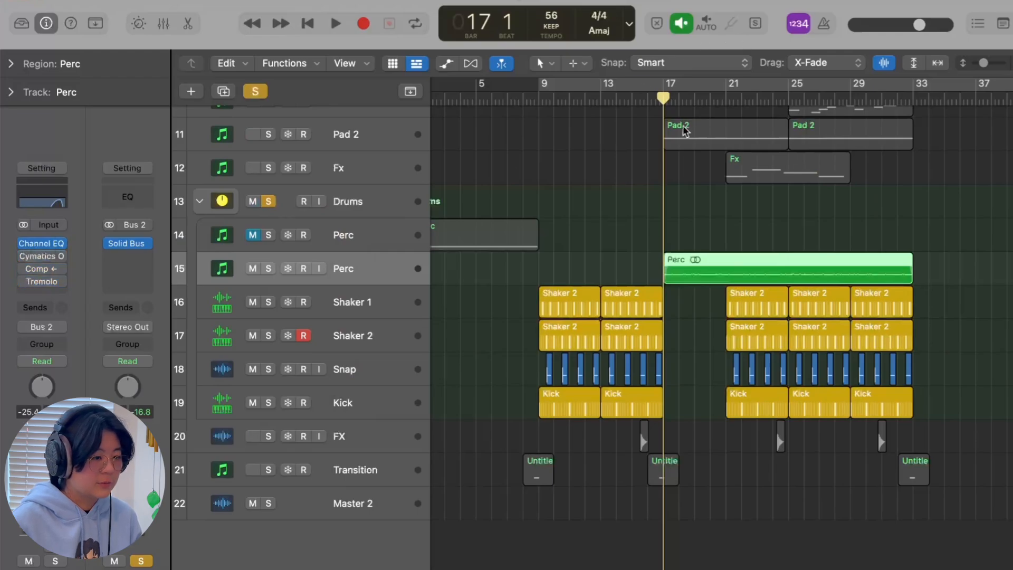
scroll(645, 262, right, 1)
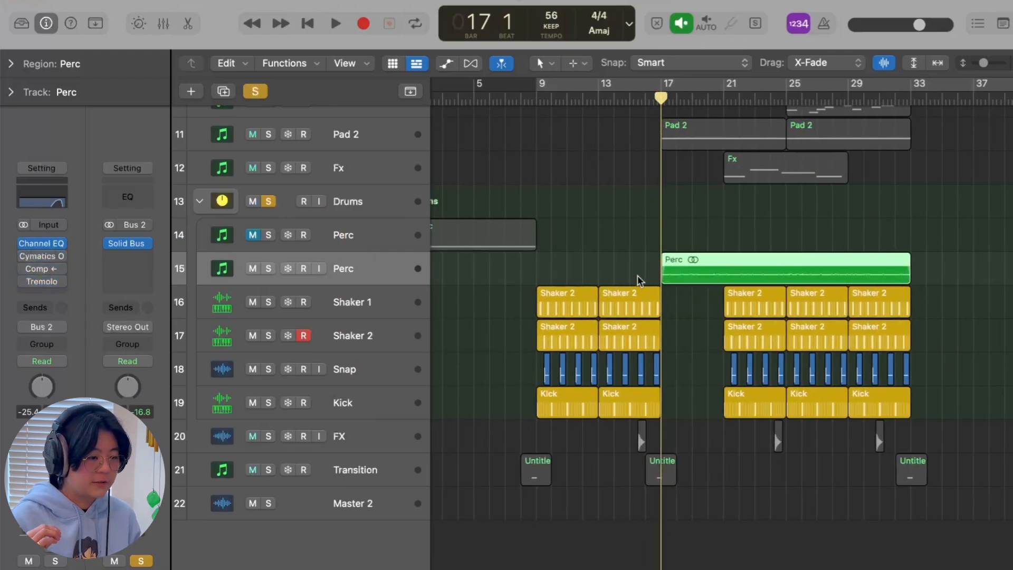
key(space)
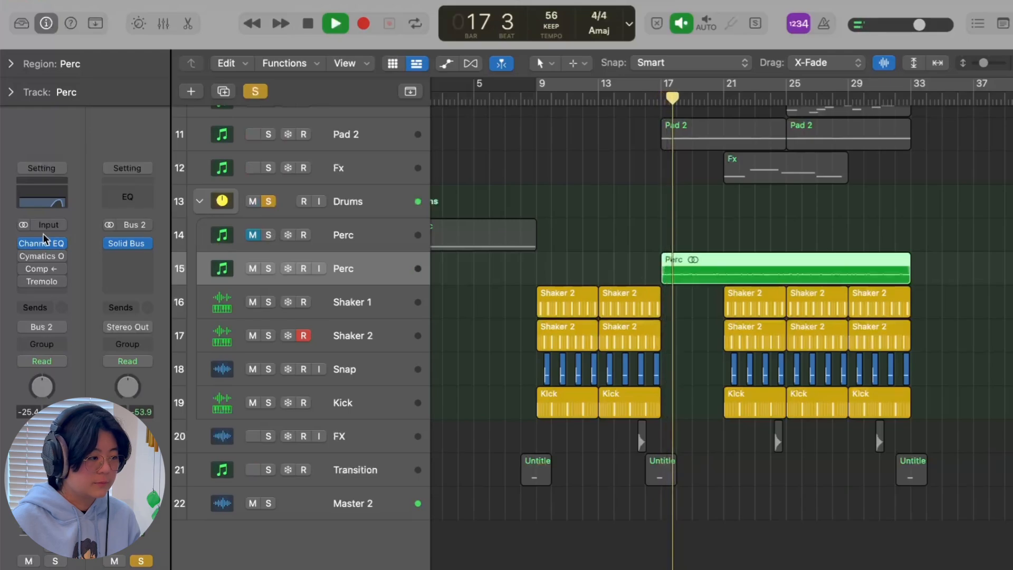
- Enable Cymatics Origin on the bar 17 Perc track, stop playback and inspect the plugin's settings
mouse_move(30, 258)
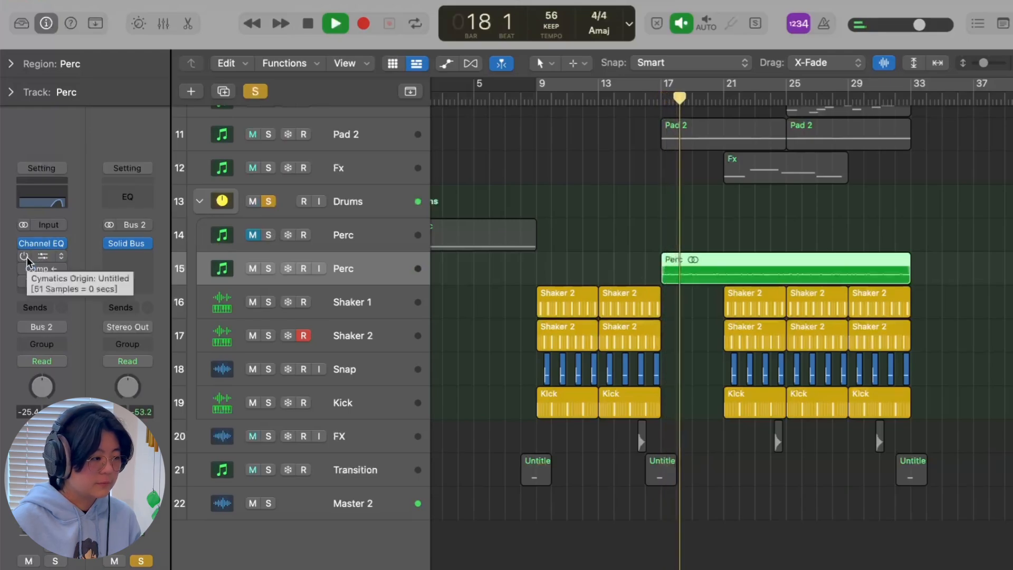
click(32, 256)
key(space)
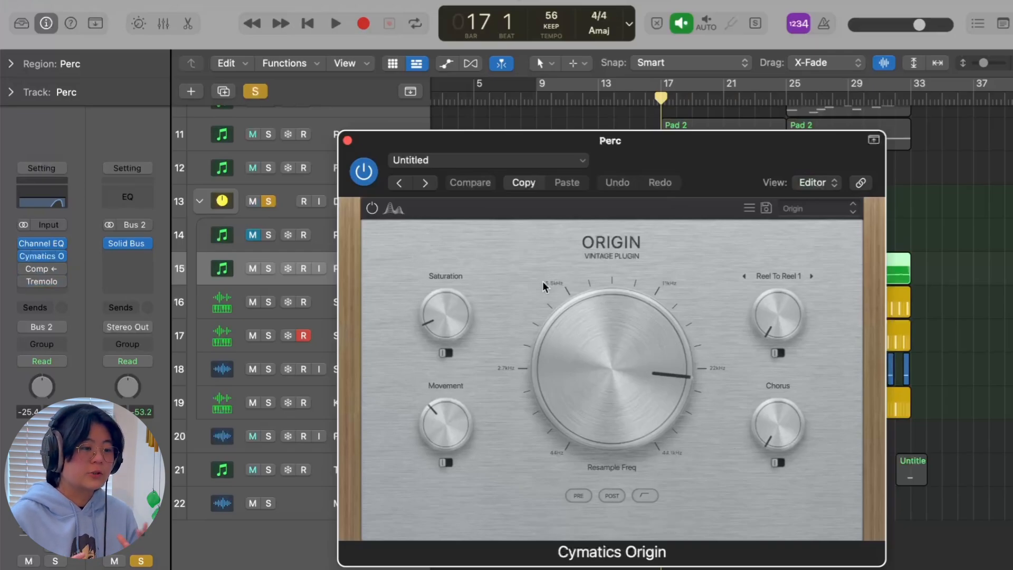
click(348, 141)
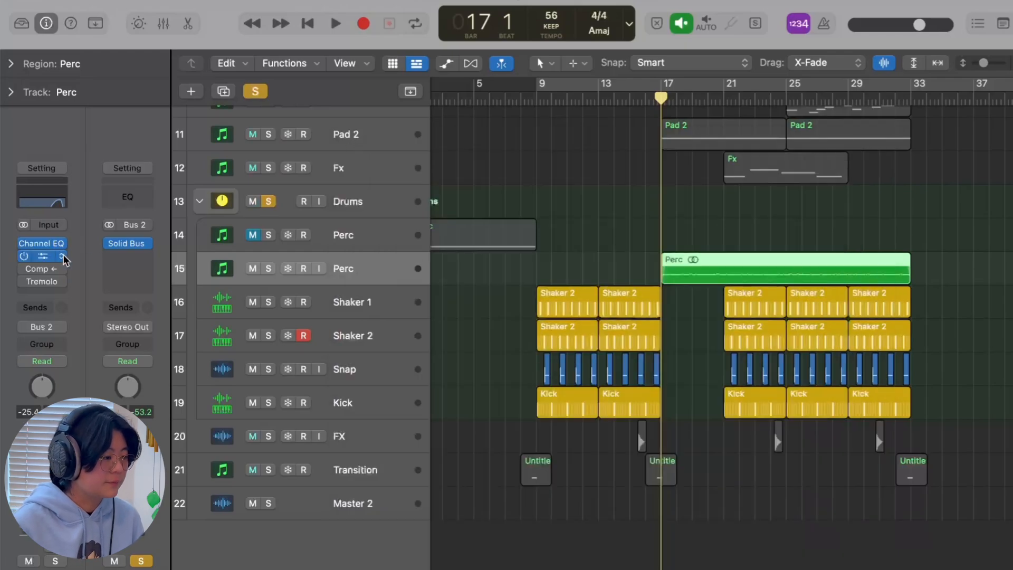
- Enable and inspect the Fast Tremolo preset, re-enable the compressor and listen to the Perc track's full chain from bar 17
click(41, 282)
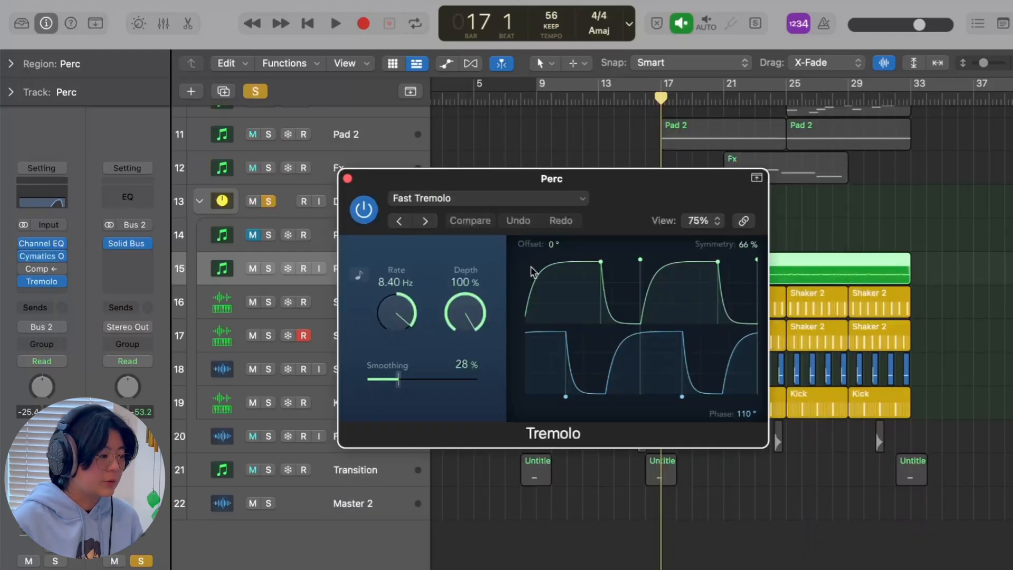
click(347, 178)
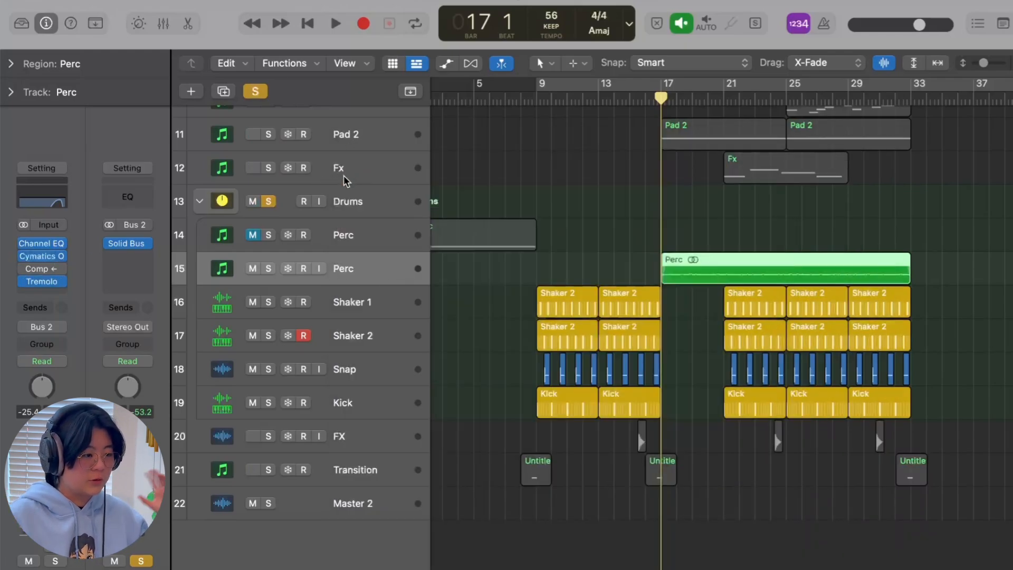
click(21, 268)
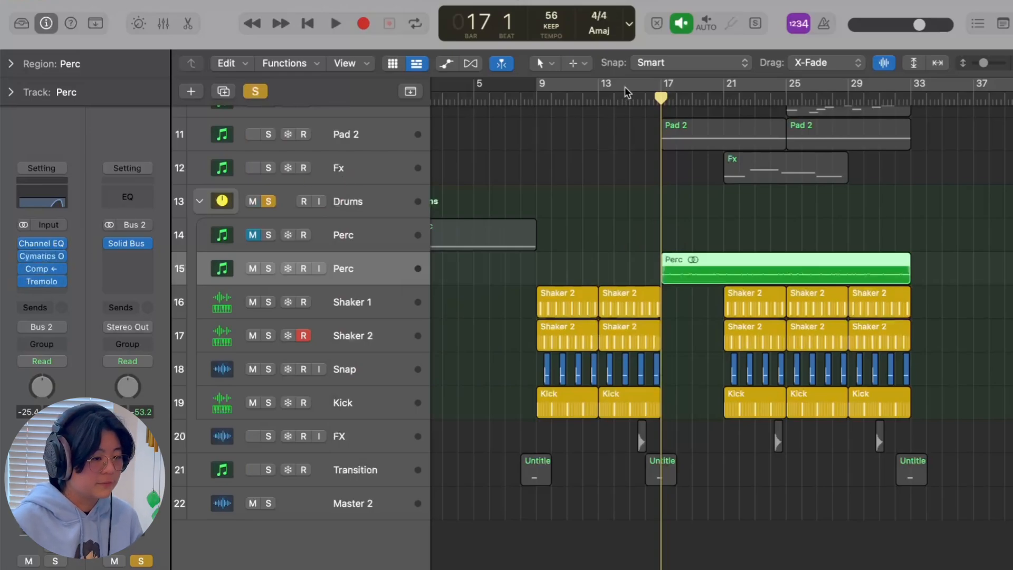
key(space)
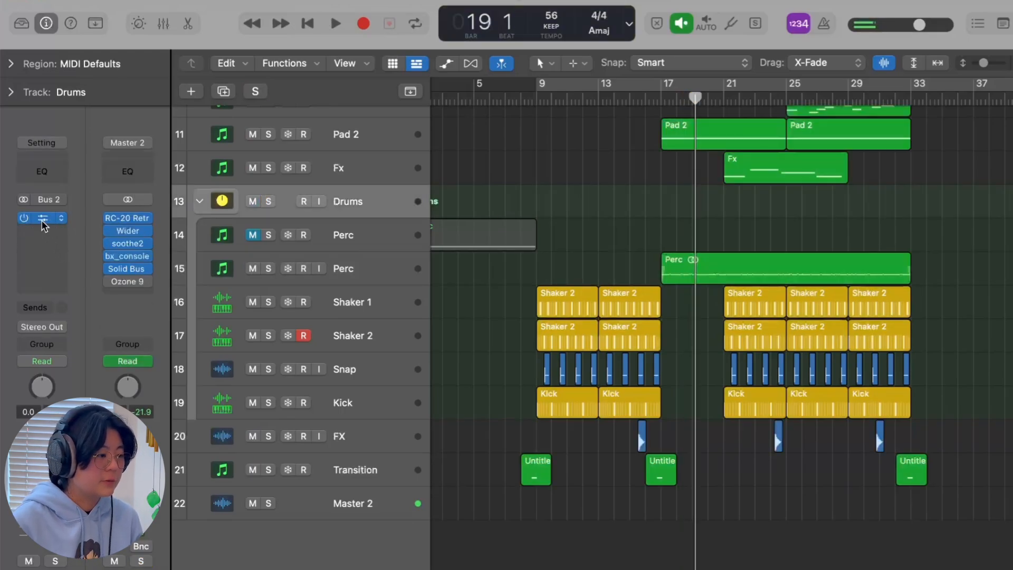
- Inspect the Drum Bus preset of Solid Bus Comp on the Drums group
click(42, 219)
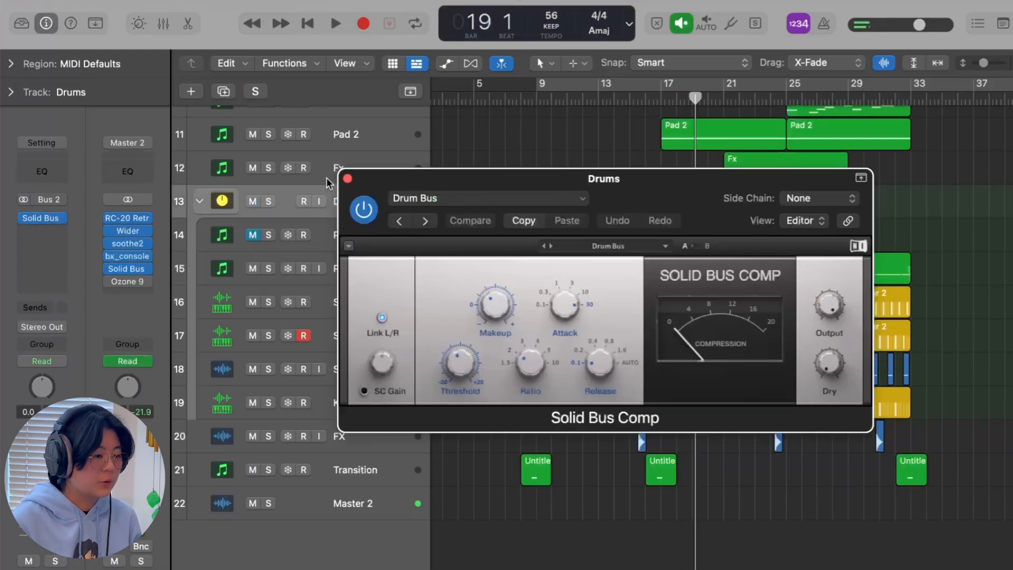
click(349, 178)
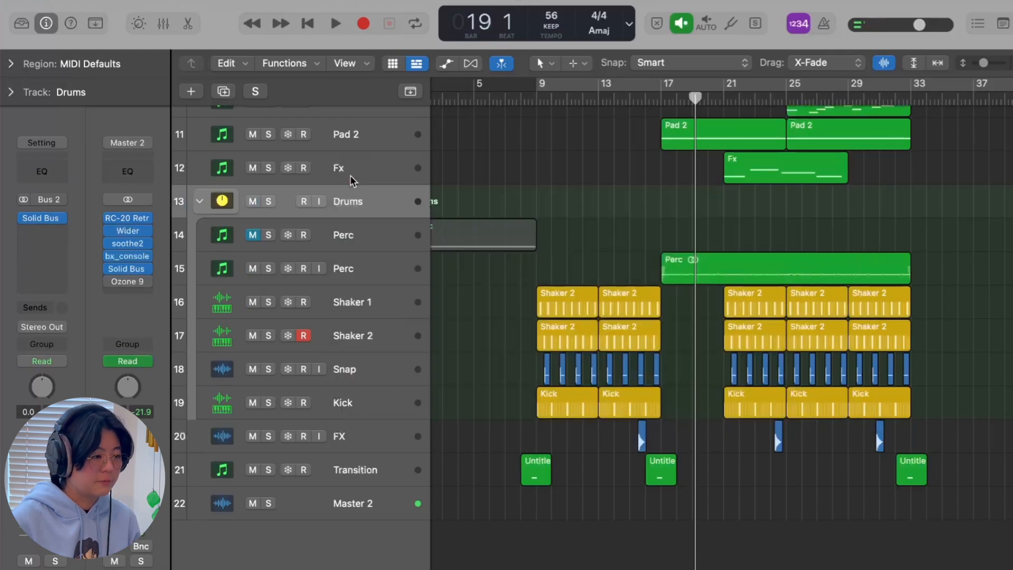
- Enlarge the drum section around bar 9 in the arrangement and select the first Kick region
scroll(516, 226, up, 1)
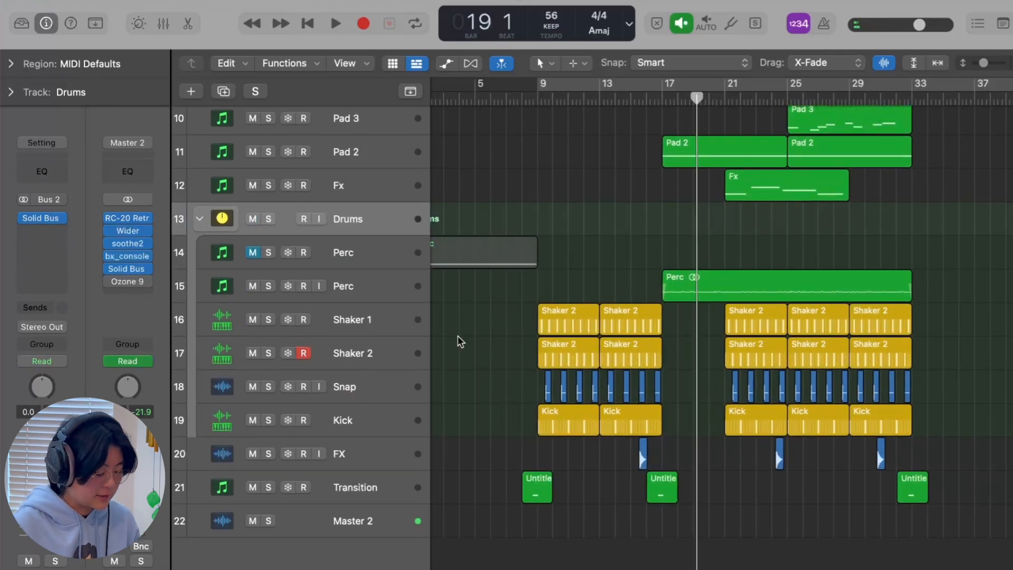
key(super+Right)
key(super+Right)
scroll(543, 360, left, 3)
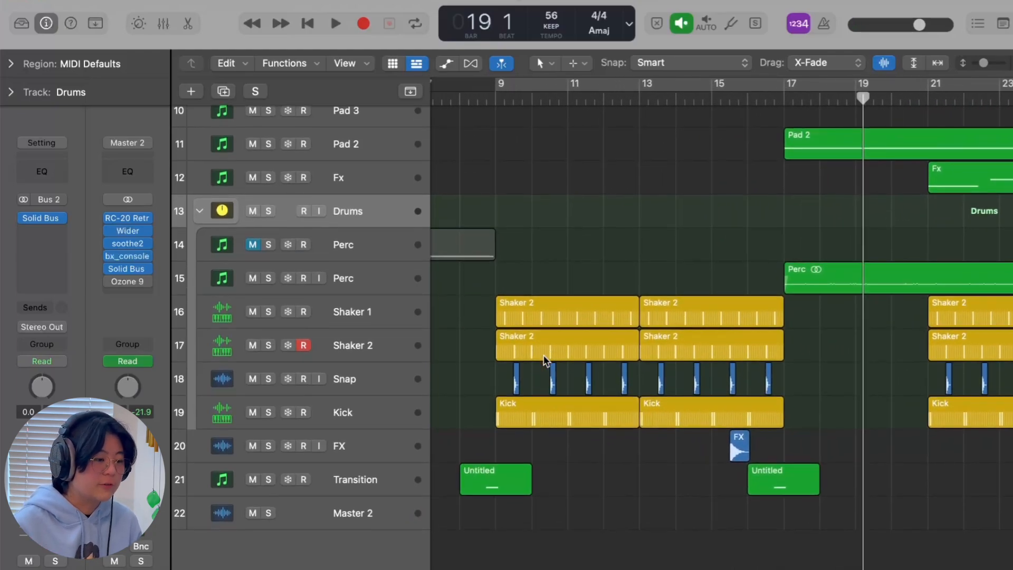
click(502, 407)
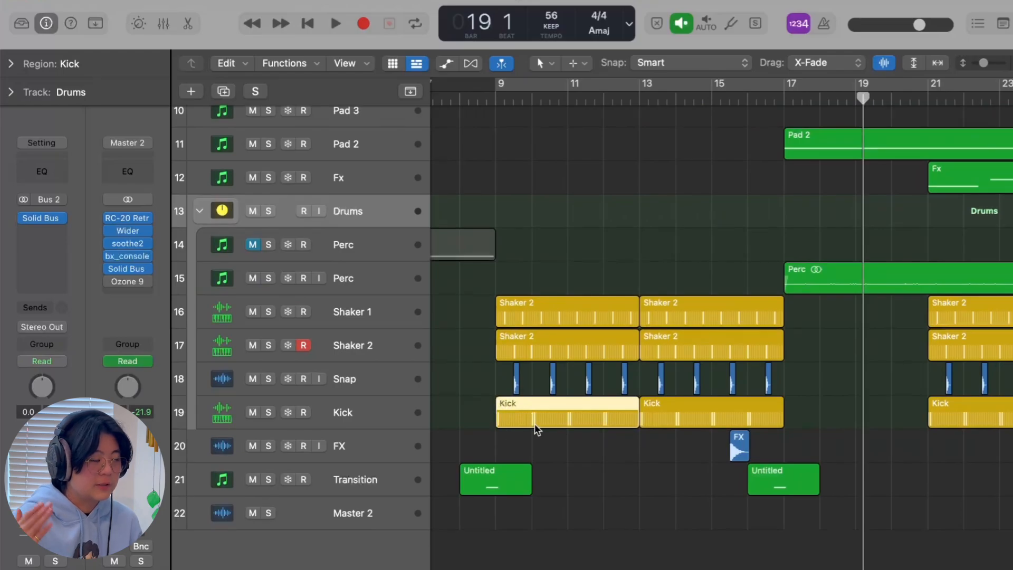
- Look over the tracks' channel strips in the mixer, then play the full mix from bar 9 and stop it
key(x)
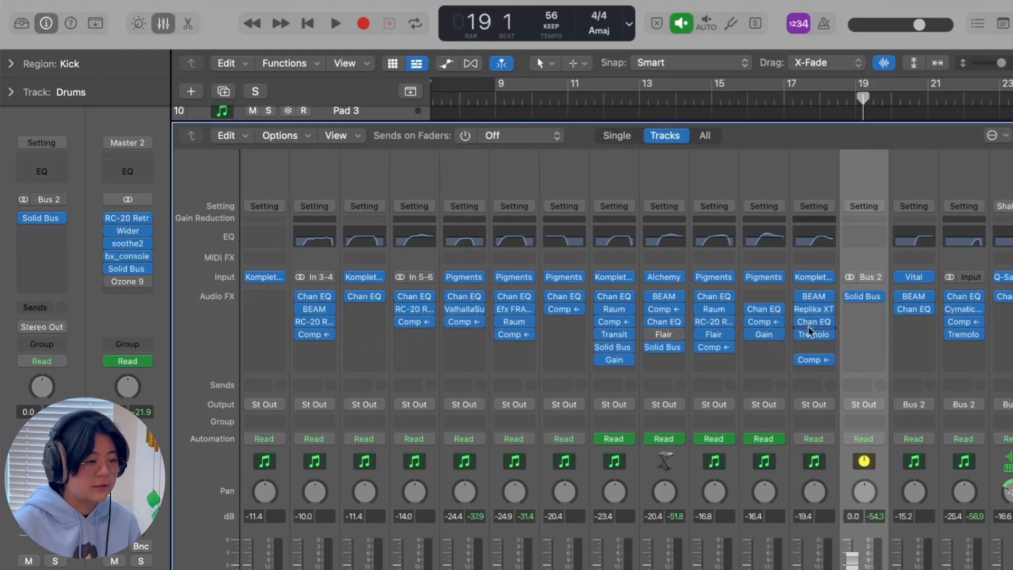
key(x)
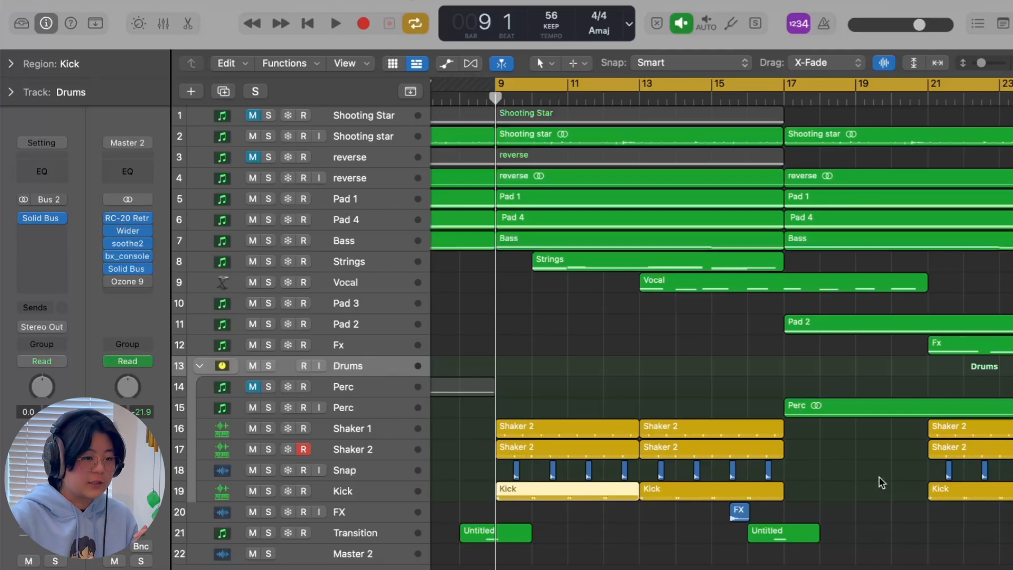
key(space)
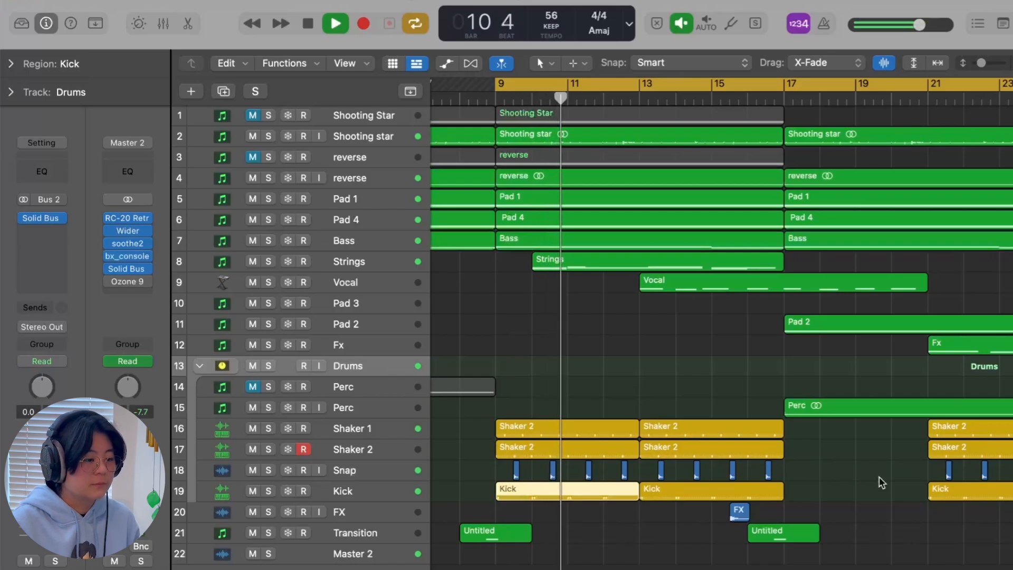
key(space)
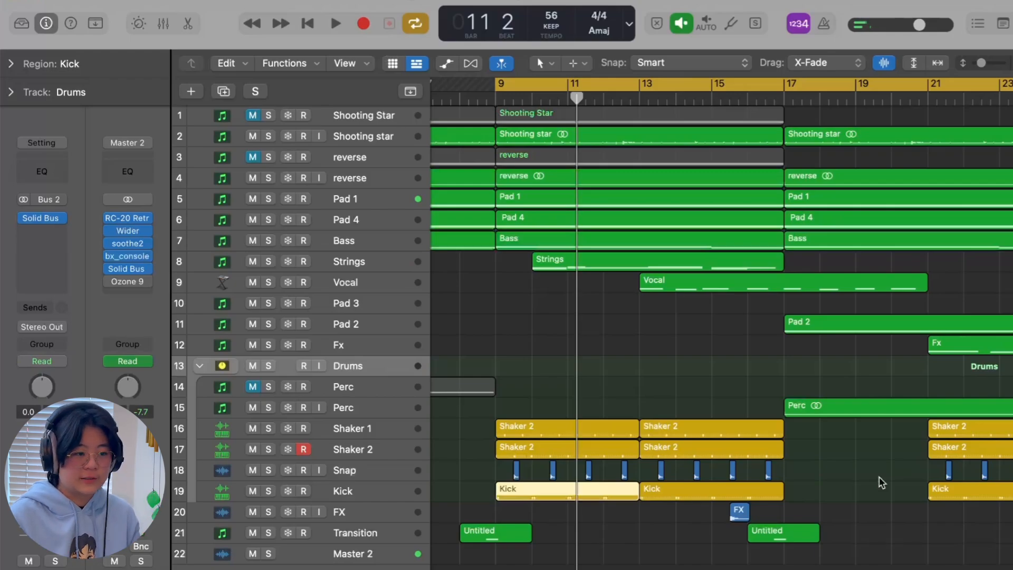
- Select the Strings track and inspect its Session Strings 2 instrument with the Ambience sound in Komplete Kontrol
click(368, 259)
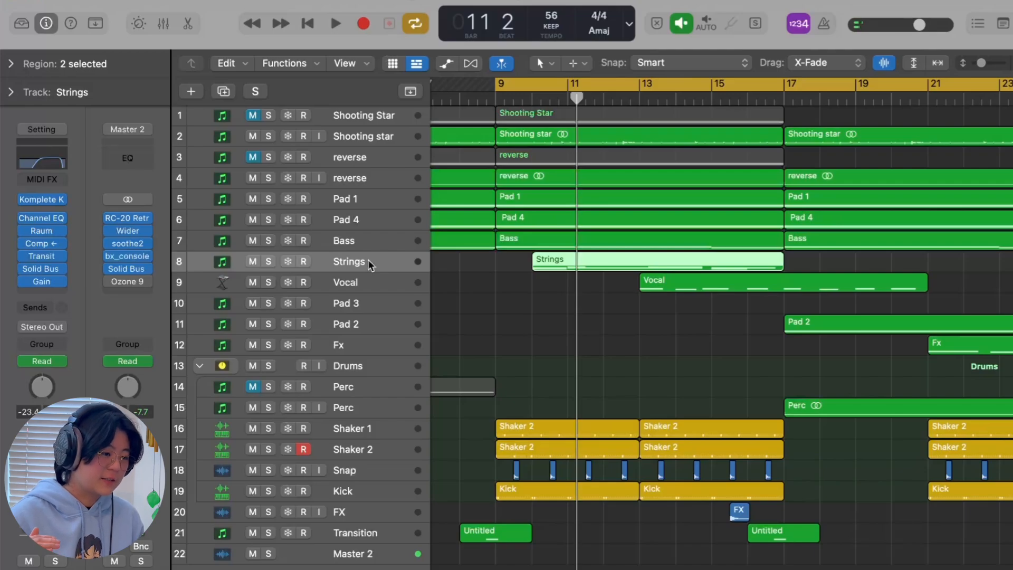
scroll(376, 315, right, 3)
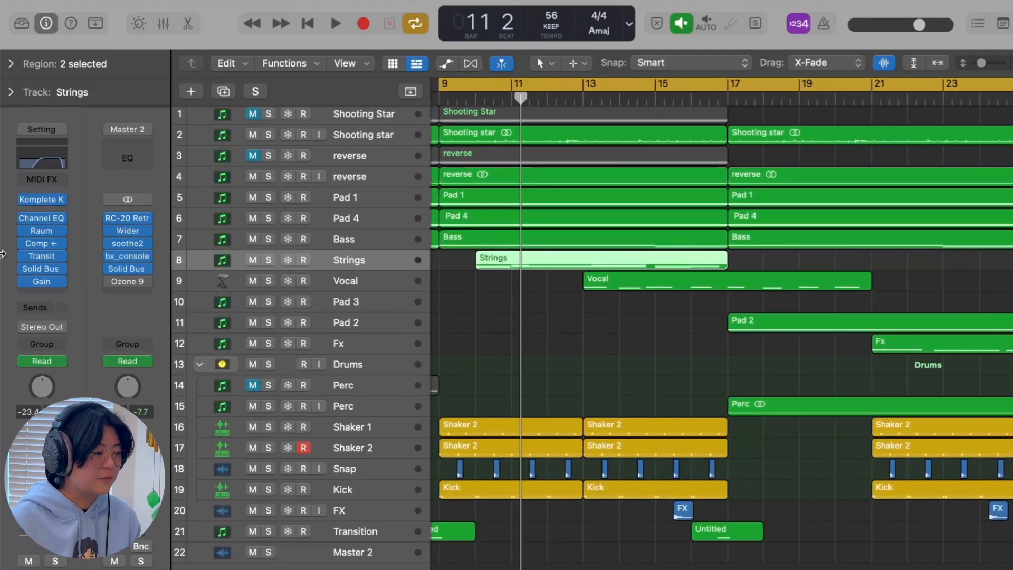
click(42, 201)
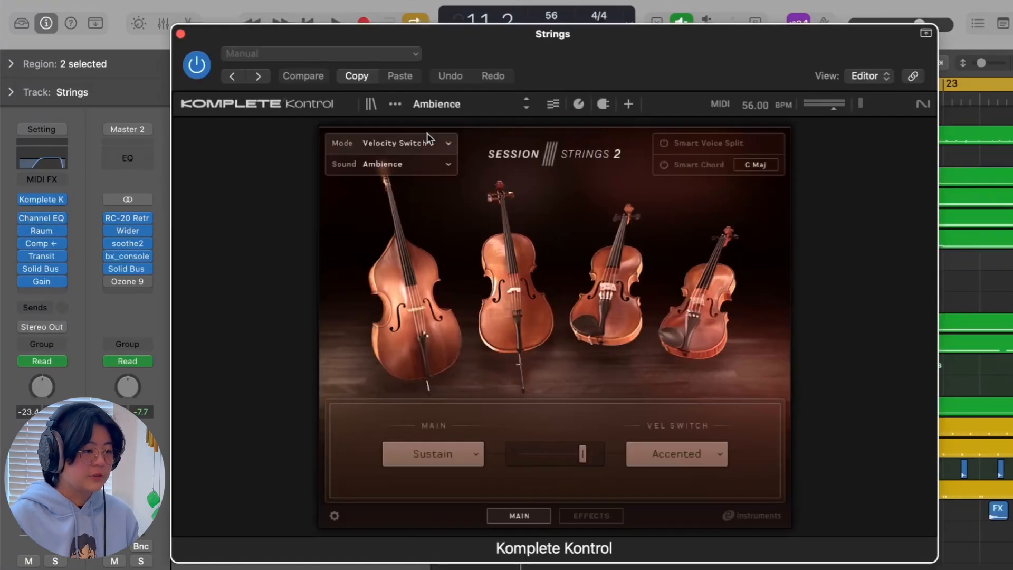
click(180, 34)
- Inspect the Strings track's Channel EQ, Raum, compressor, Transit and Solid Bus Comp settings
click(48, 217)
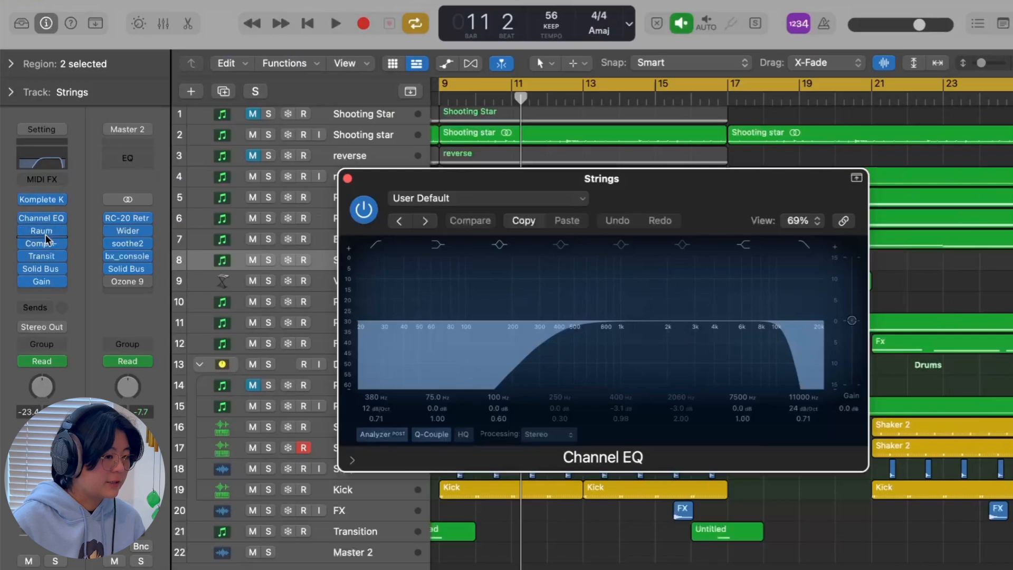
click(44, 231)
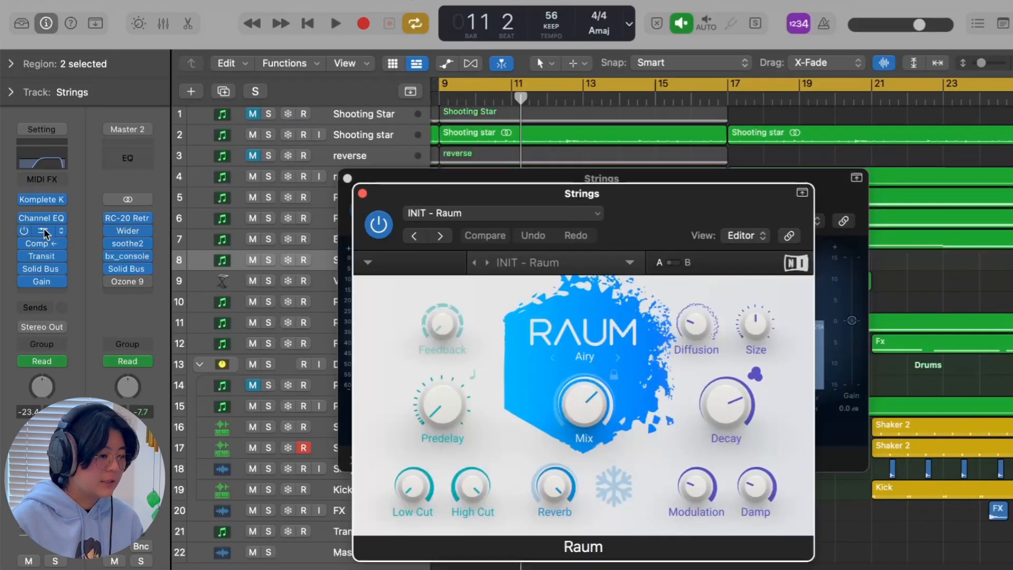
click(44, 245)
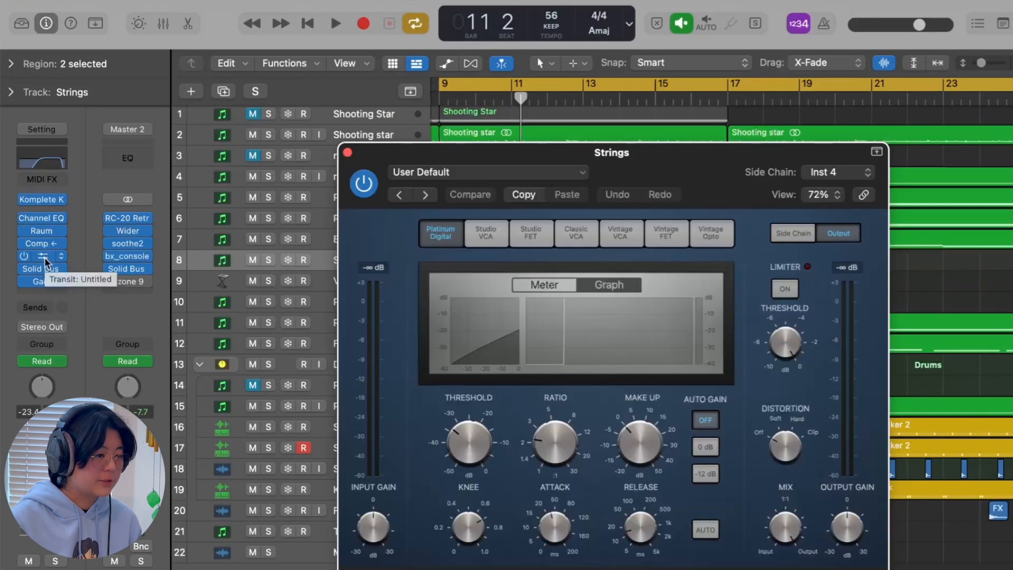
click(44, 258)
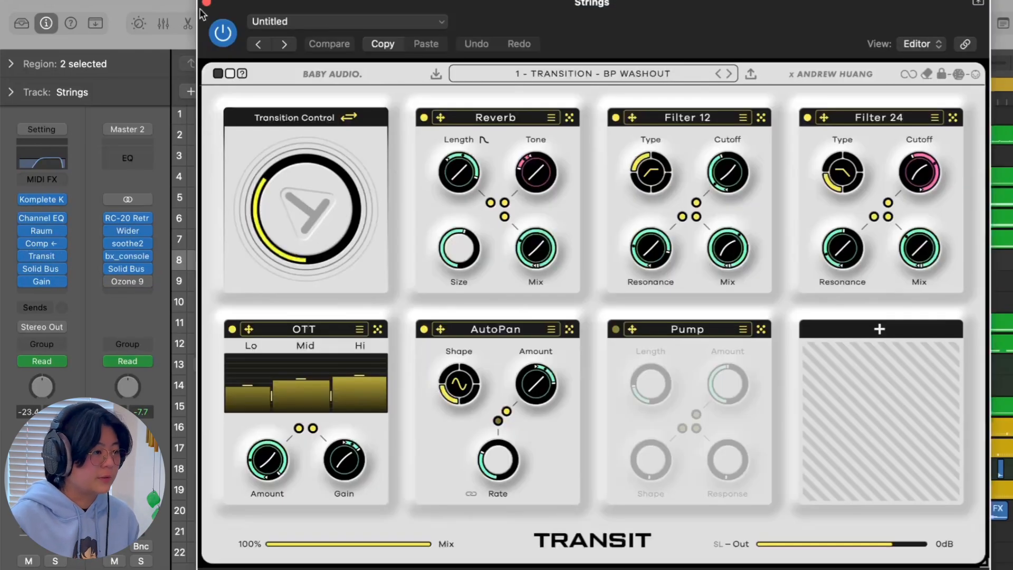
click(41, 269)
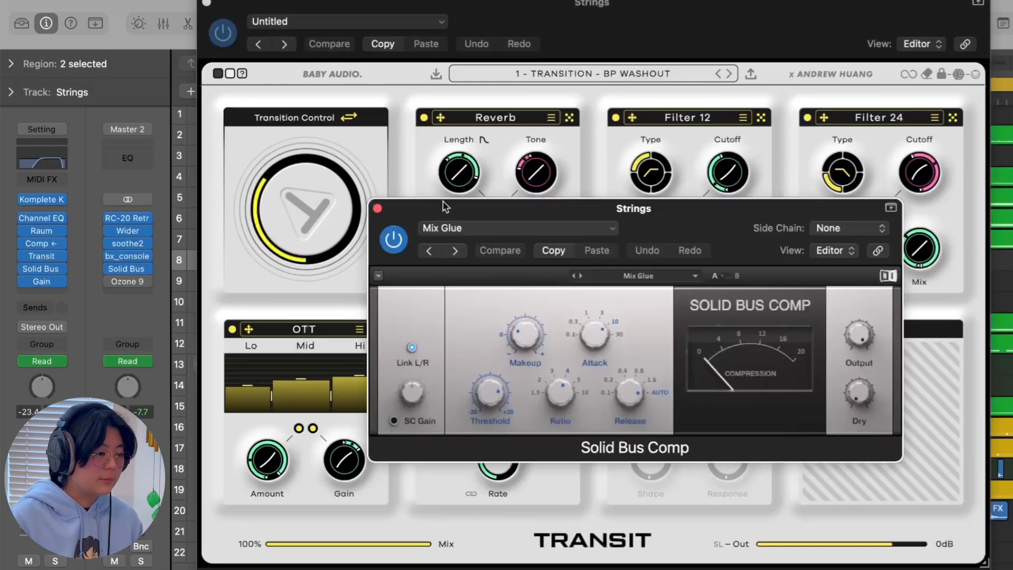
click(377, 208)
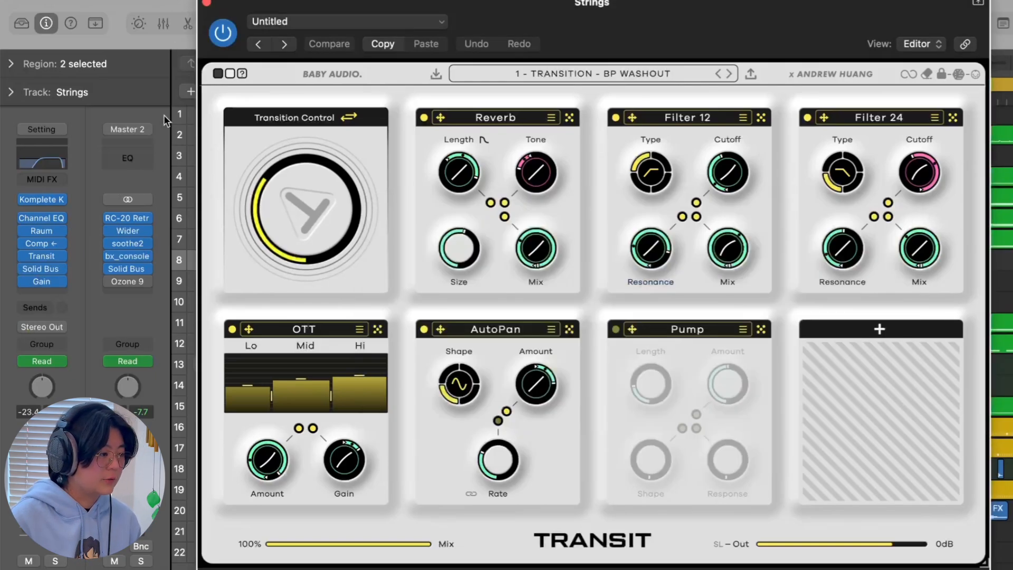
click(208, 4)
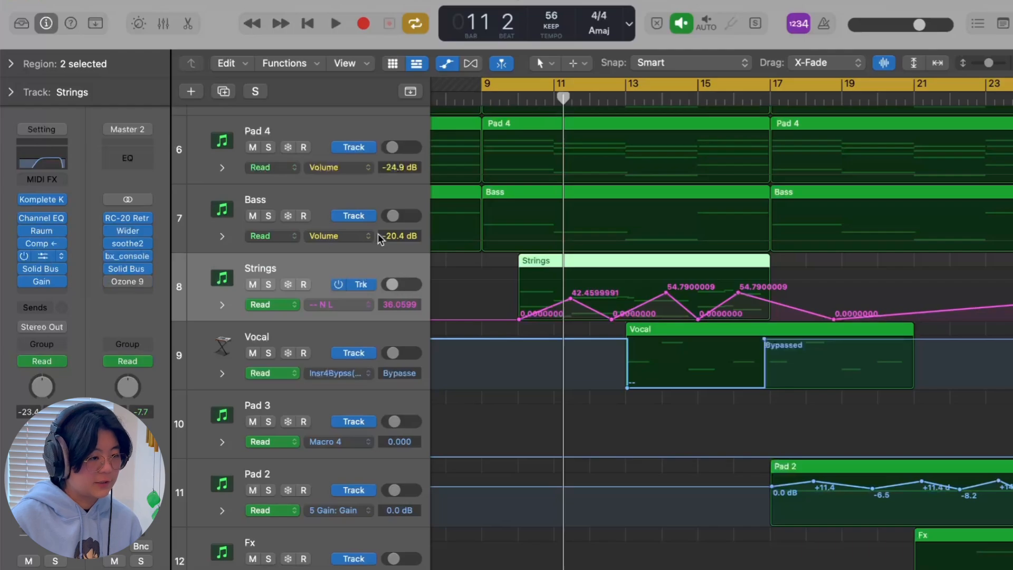
- Play the soloed Strings from bar 10 while watching the automated transition control in the Transit effect
click(46, 256)
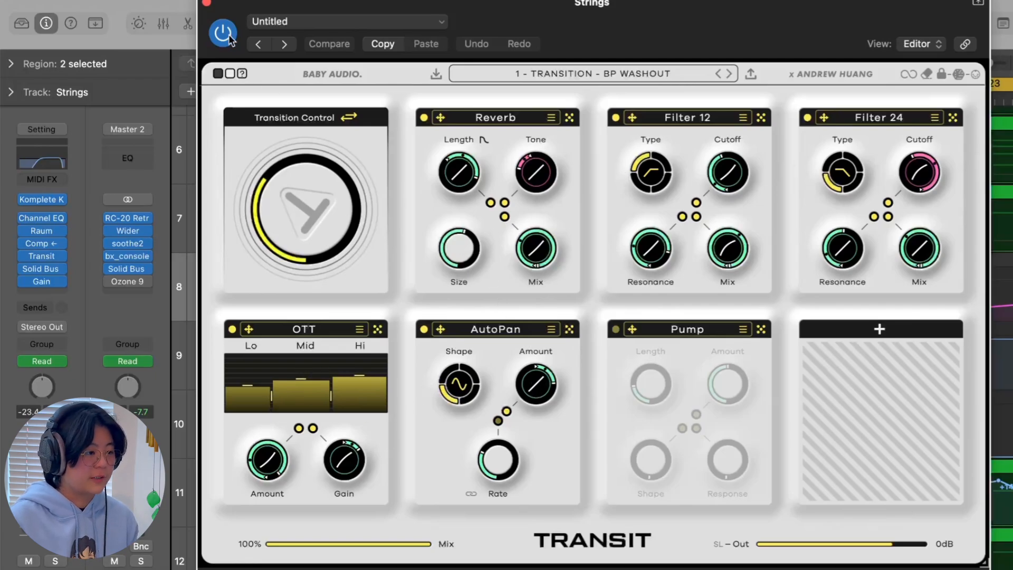
click(206, 2)
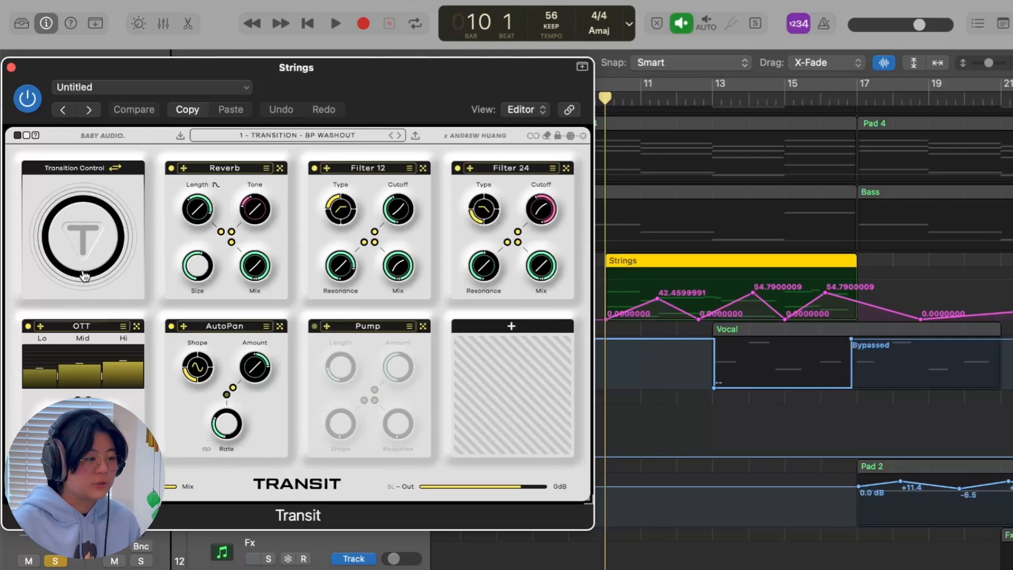
key(space)
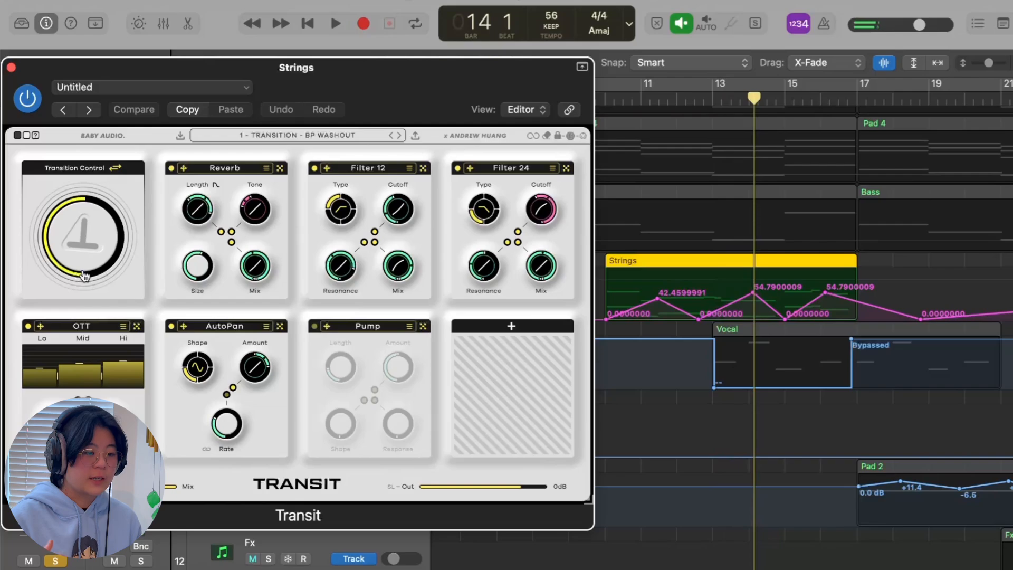
click(11, 68)
- Show the Gain automation on the Strings track and examine it around the second Strings region at bar 26
click(362, 306)
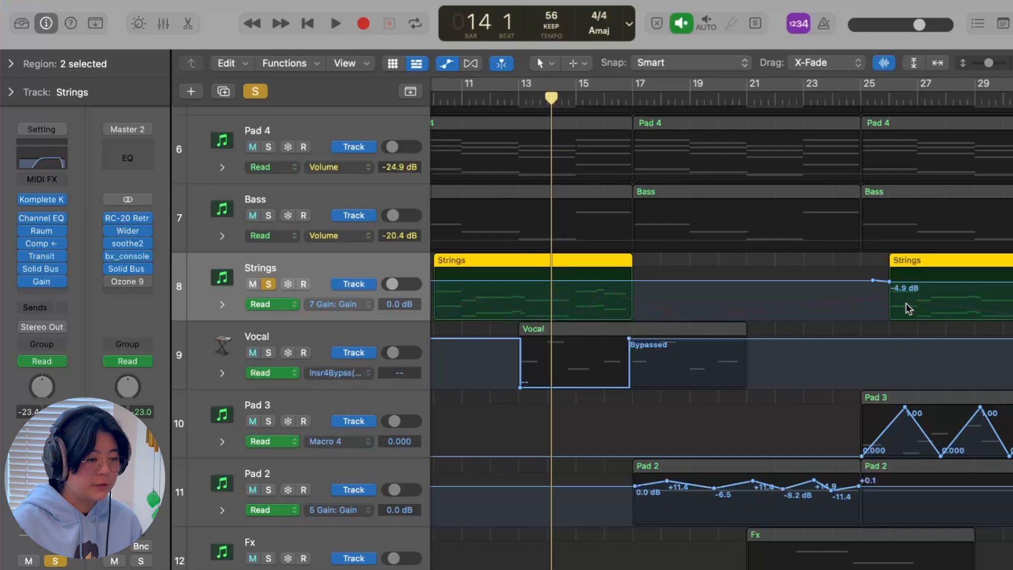
scroll(930, 322, right, 3)
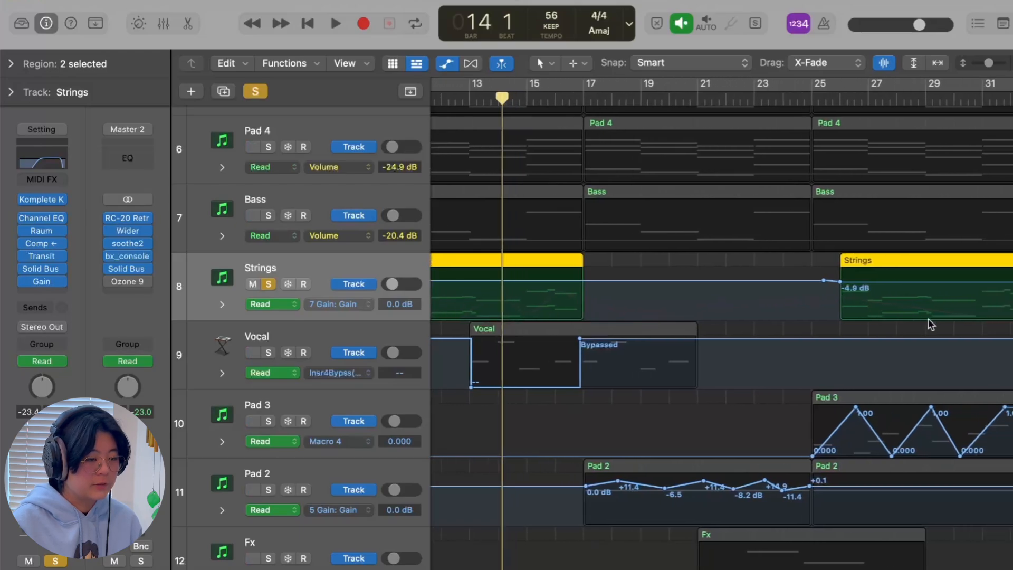
scroll(928, 319, right, 1)
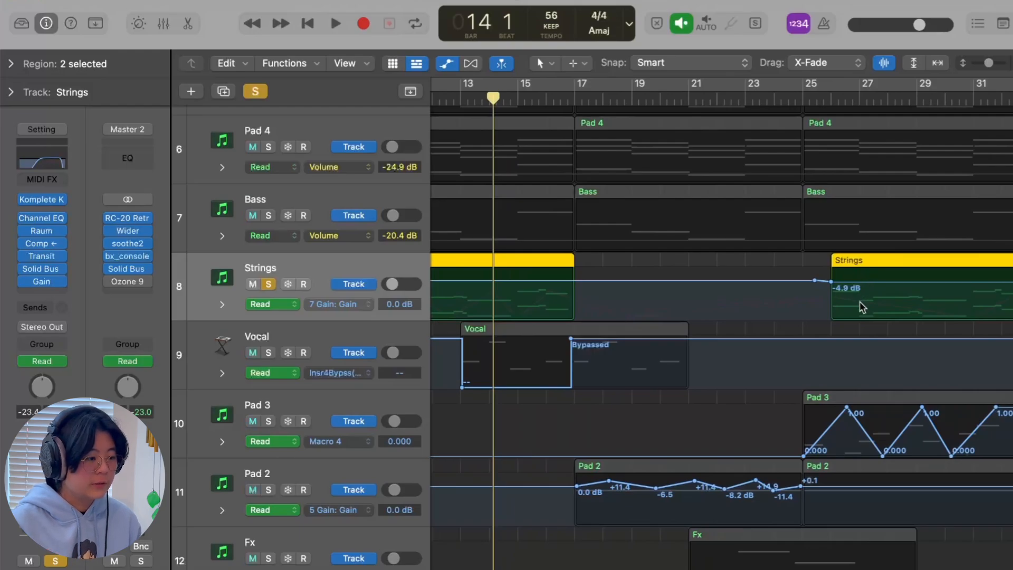
scroll(913, 439, down, 2)
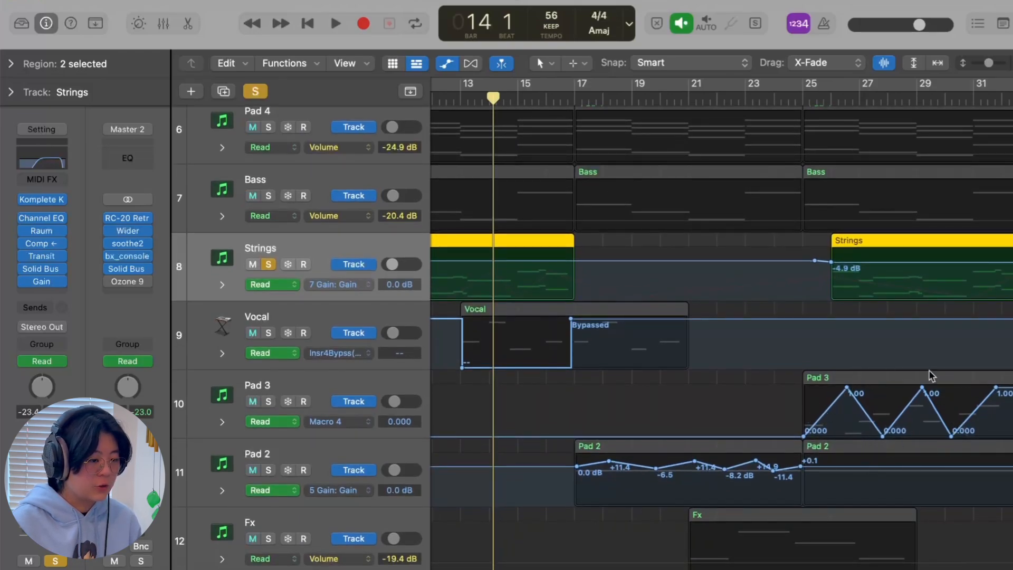
scroll(733, 353, left, 2)
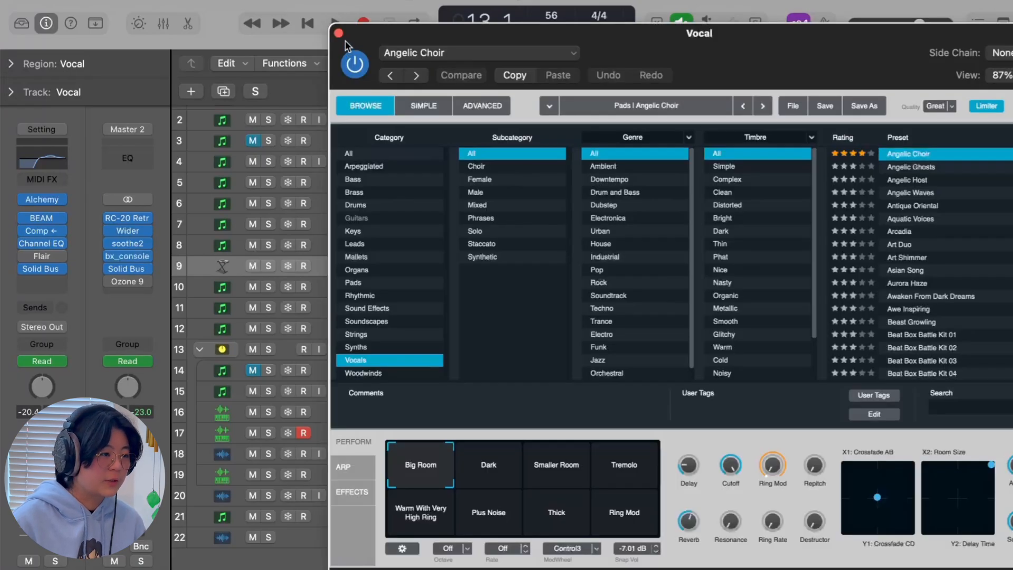
- Inspect the Vocal track's Alchemy Angelic Choir preset, BEAM Reiterations effect and Channel EQ
click(339, 33)
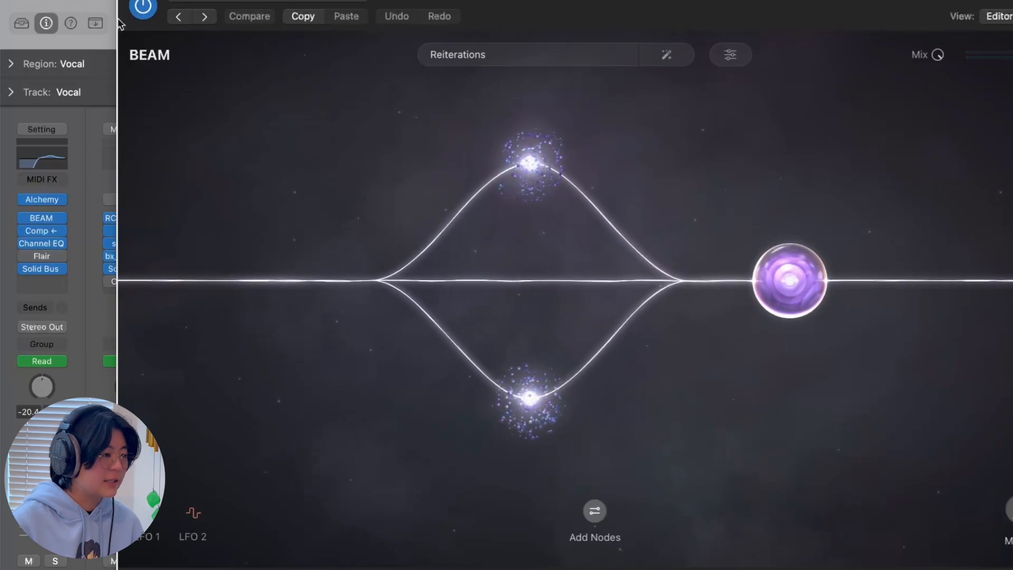
drag(118, 19, 118, 68)
click(35, 214)
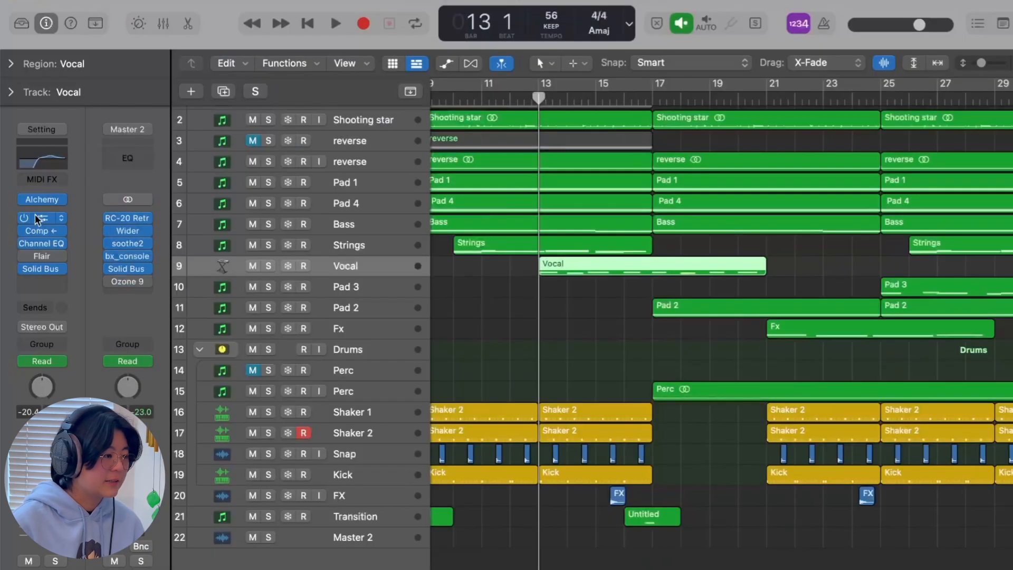
click(43, 243)
click(348, 178)
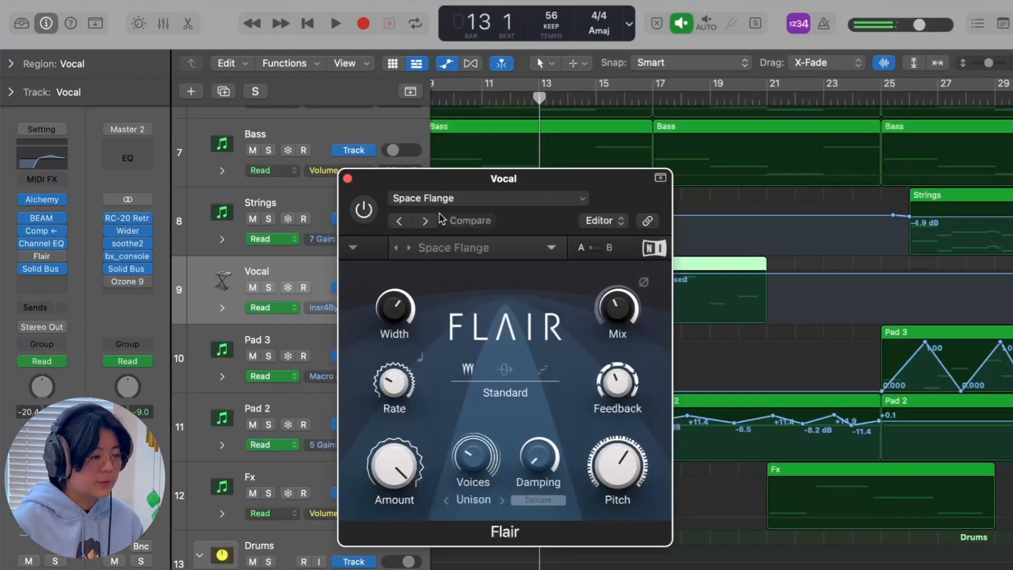
- Inspect Flair's Space Flange preset on the Vocal track and examine its bypass automation along the Vocal region
drag(495, 183, 492, 111)
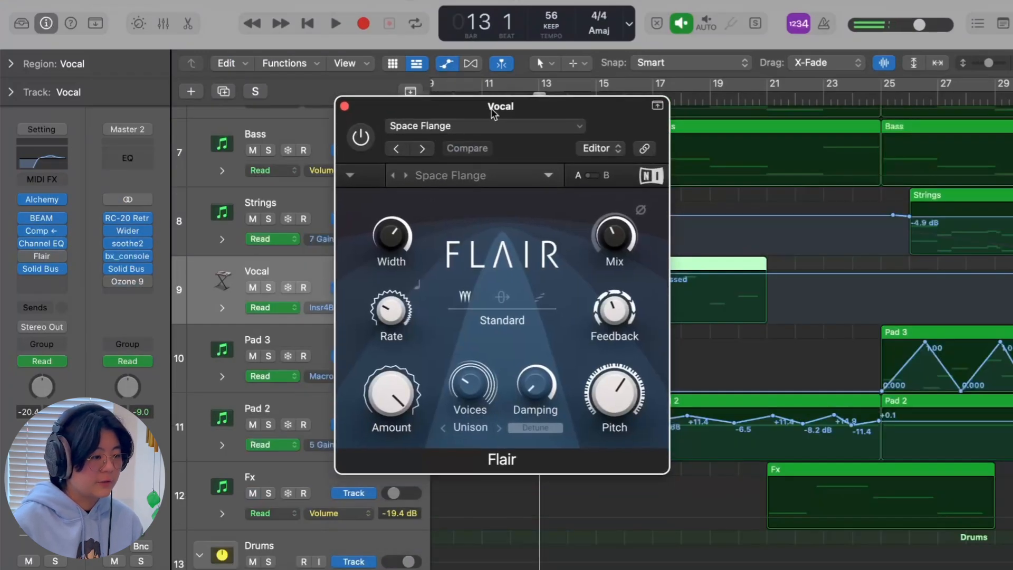
mouse_move(396, 228)
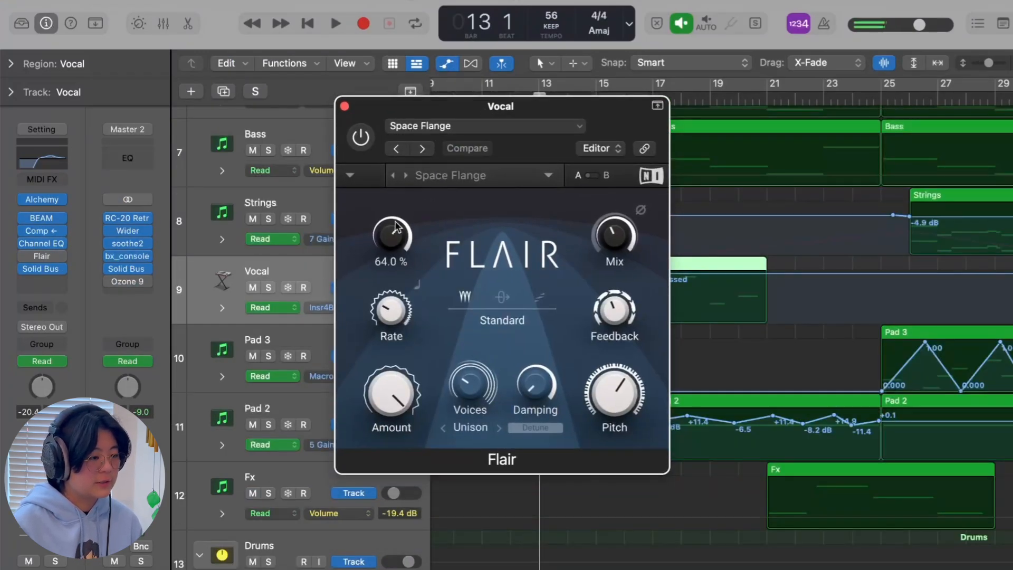
click(345, 106)
scroll(536, 294, left, 2)
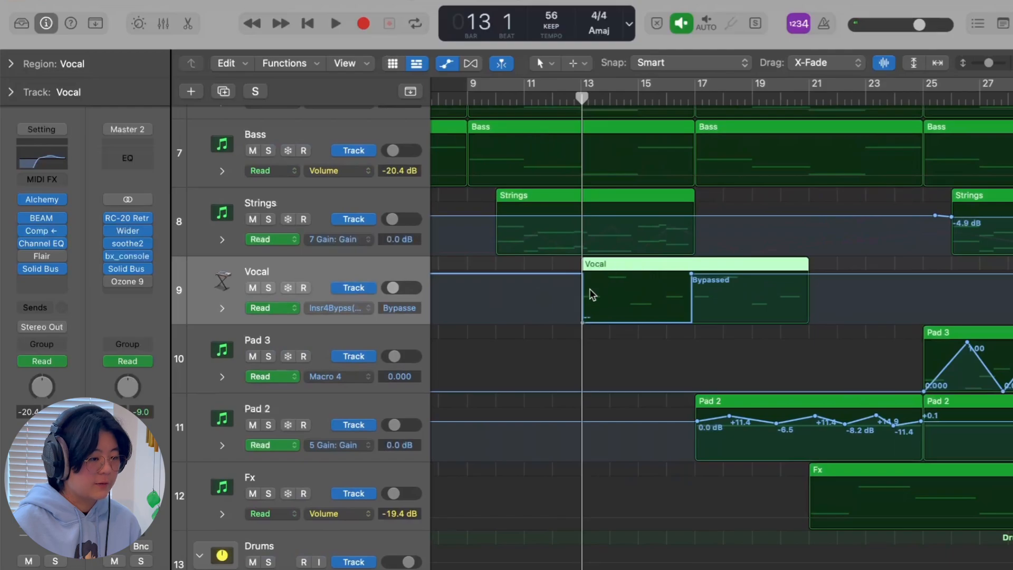
scroll(623, 256, left, 8)
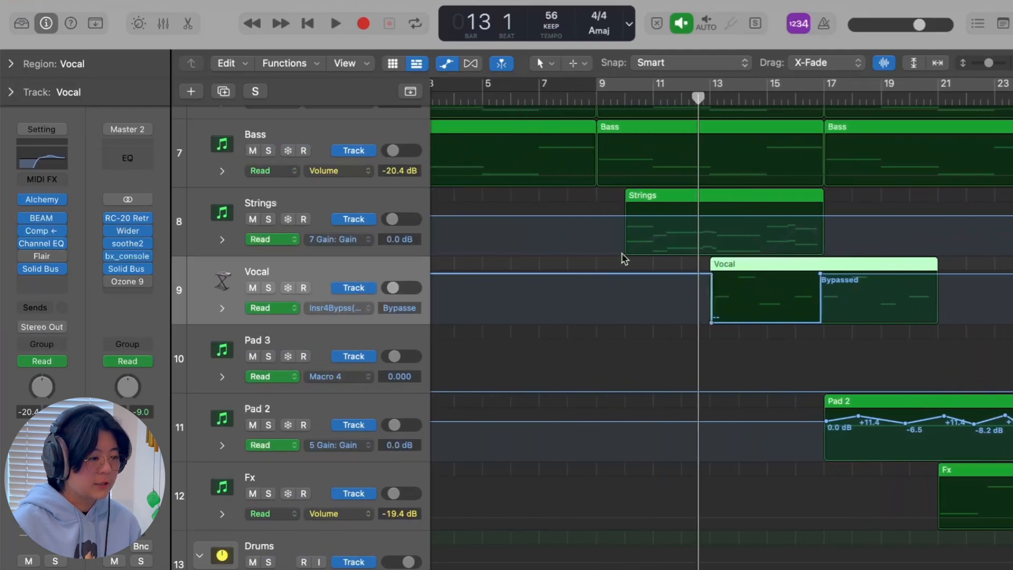
scroll(786, 318, right, 4)
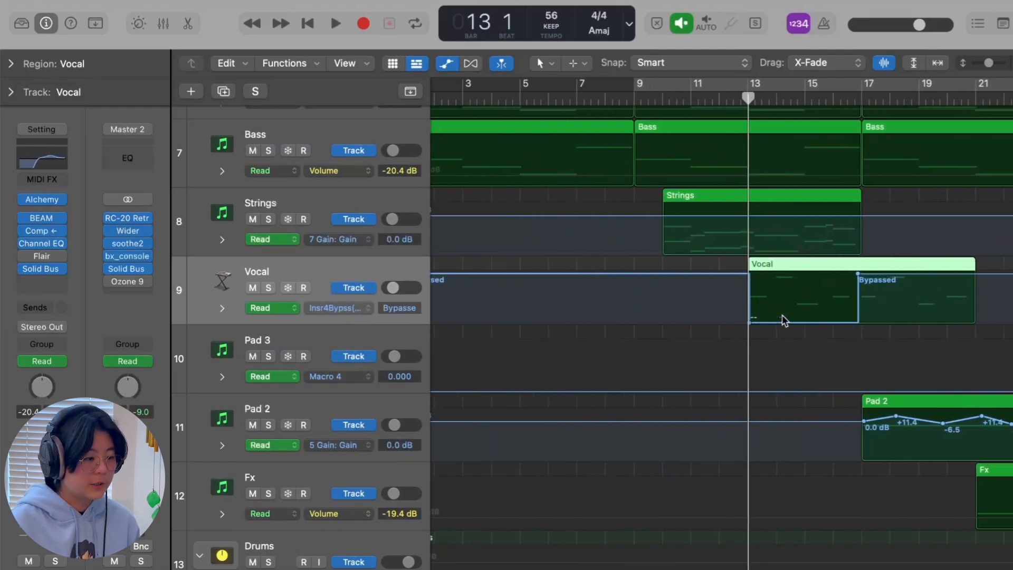
scroll(820, 334, right, 8)
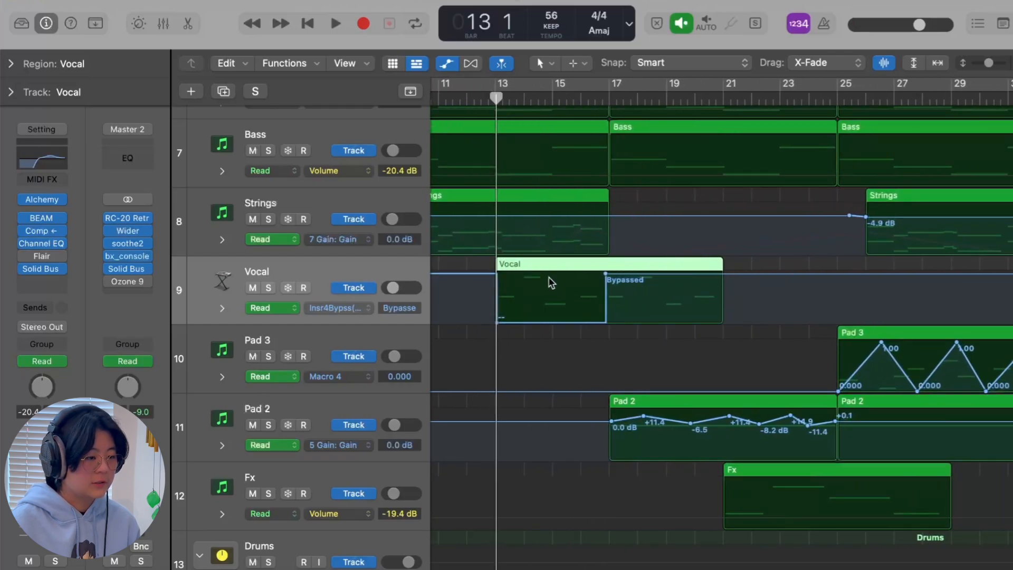
scroll(494, 205, left, 1)
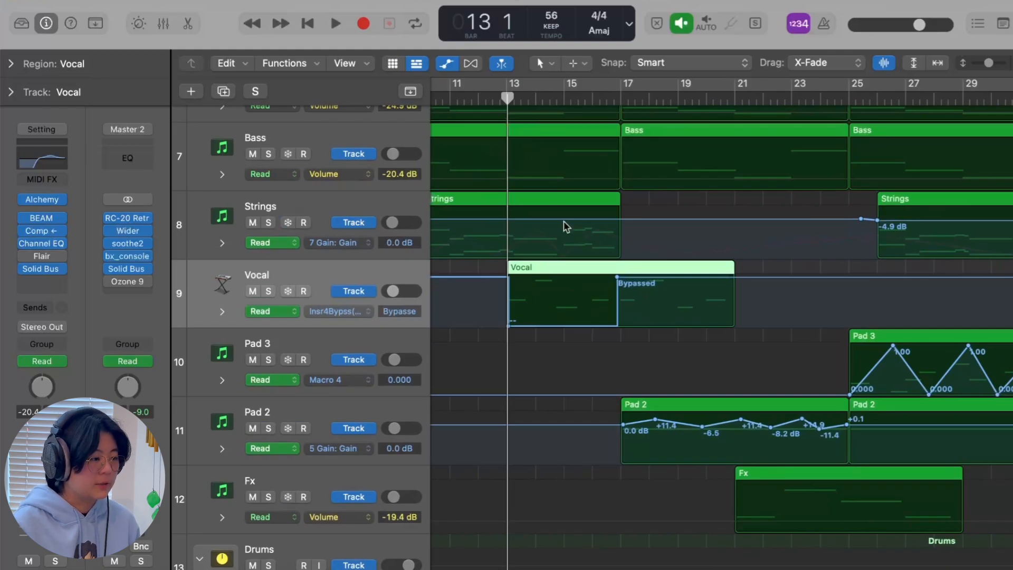
- Listen to the soloed Vocal region from bars 13 and 17, and play it with the full mix from bar 13
key(space)
key(s)
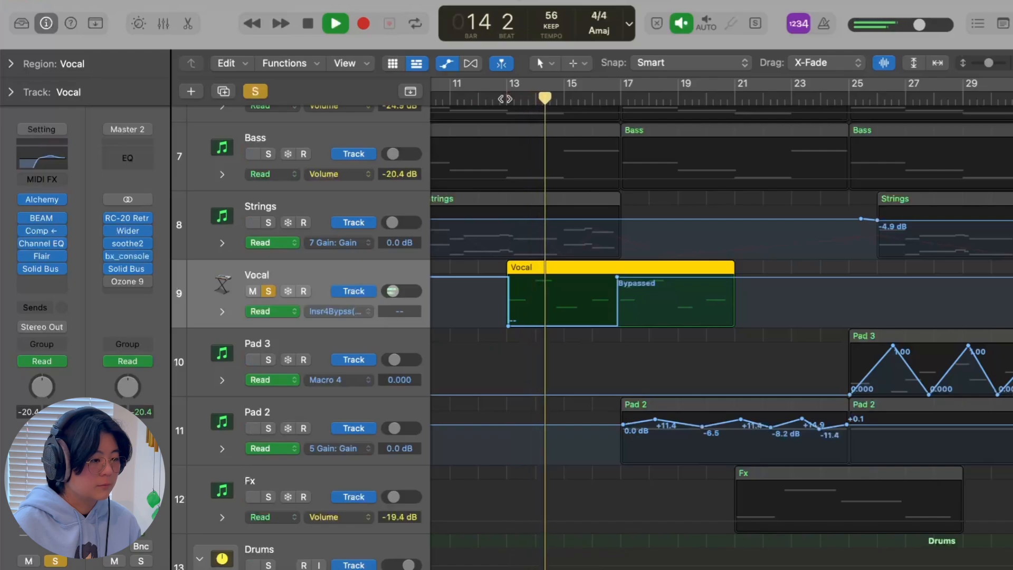
click(623, 104)
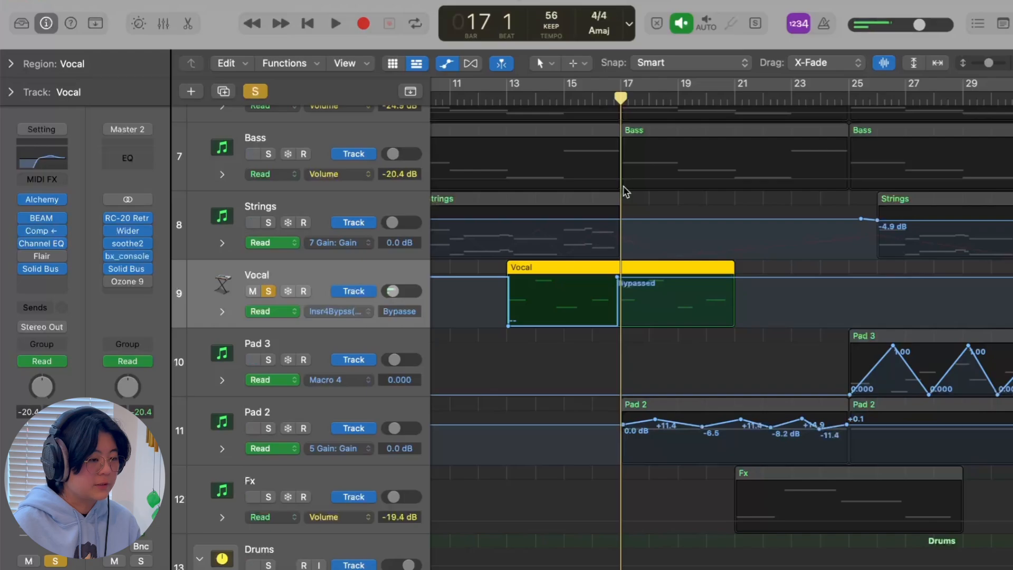
key(space)
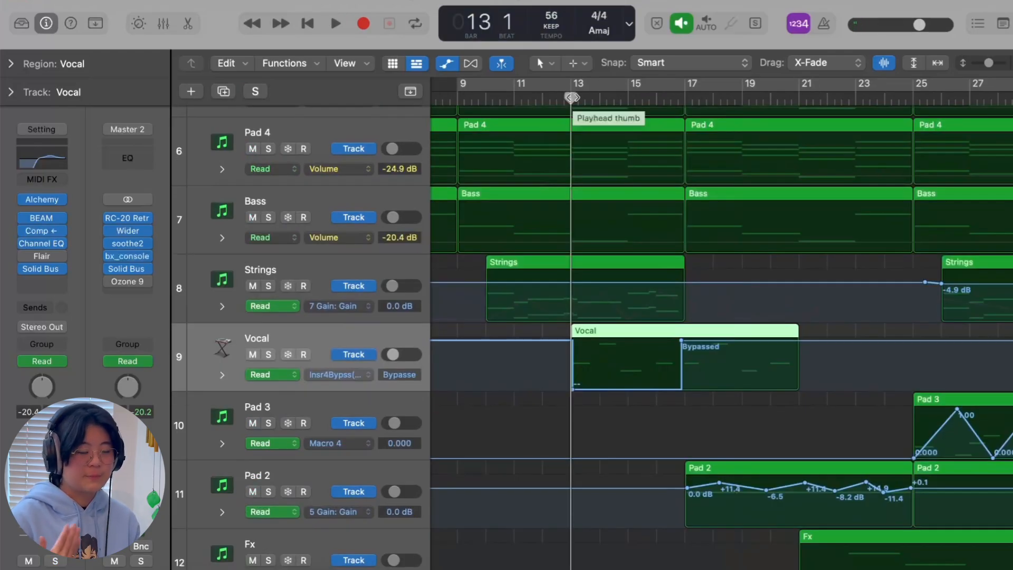
key(space)
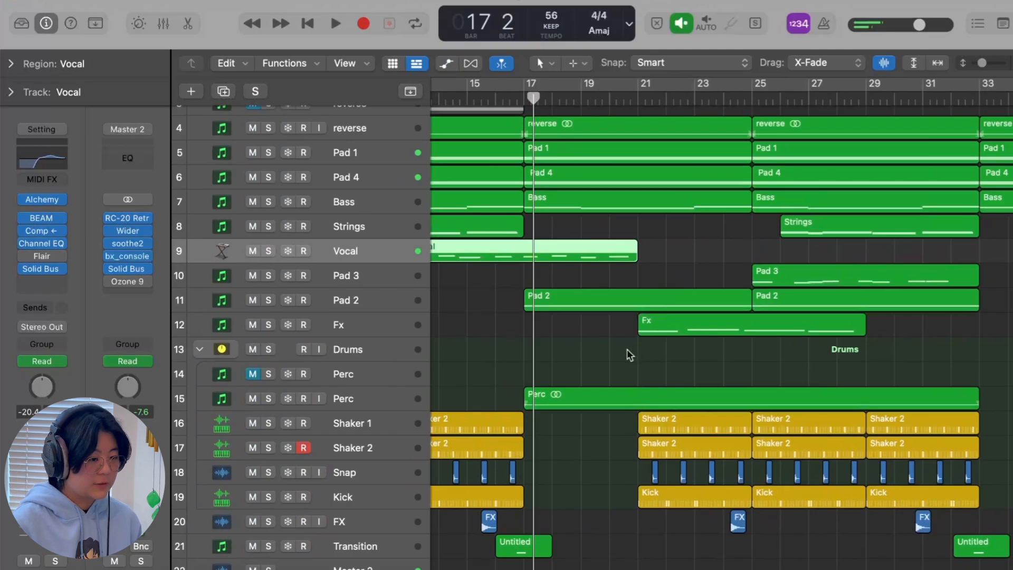
- Select the Pad 2 track and inspect its Pigments Cityzen Bridge preset
scroll(627, 349, up, 3)
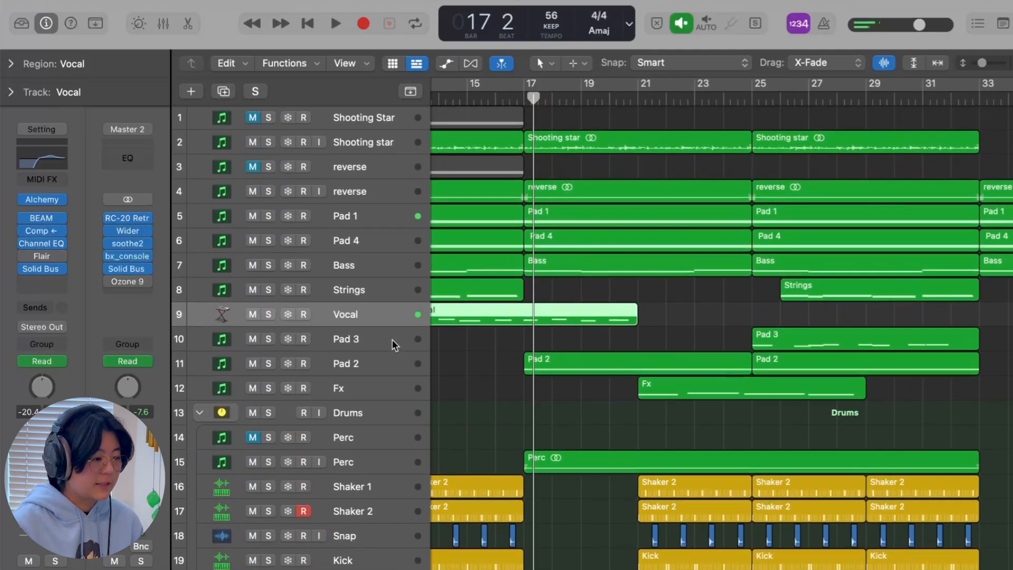
click(389, 354)
click(376, 341)
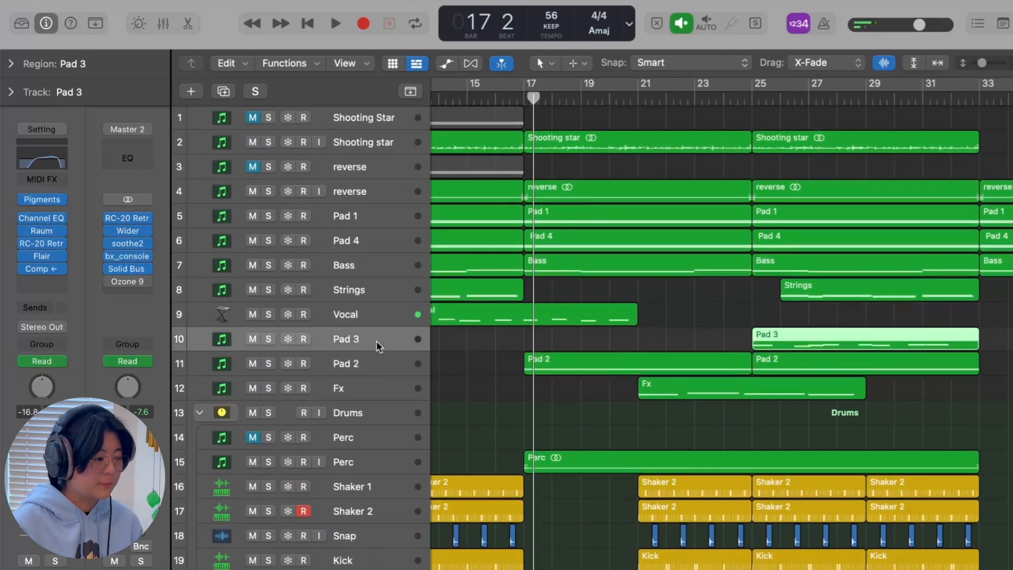
click(378, 363)
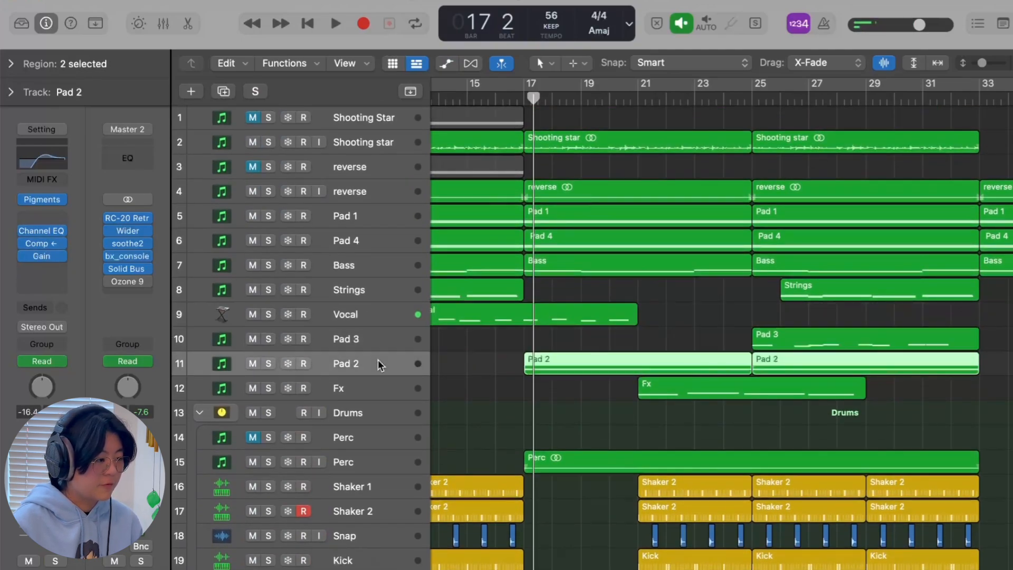
click(44, 199)
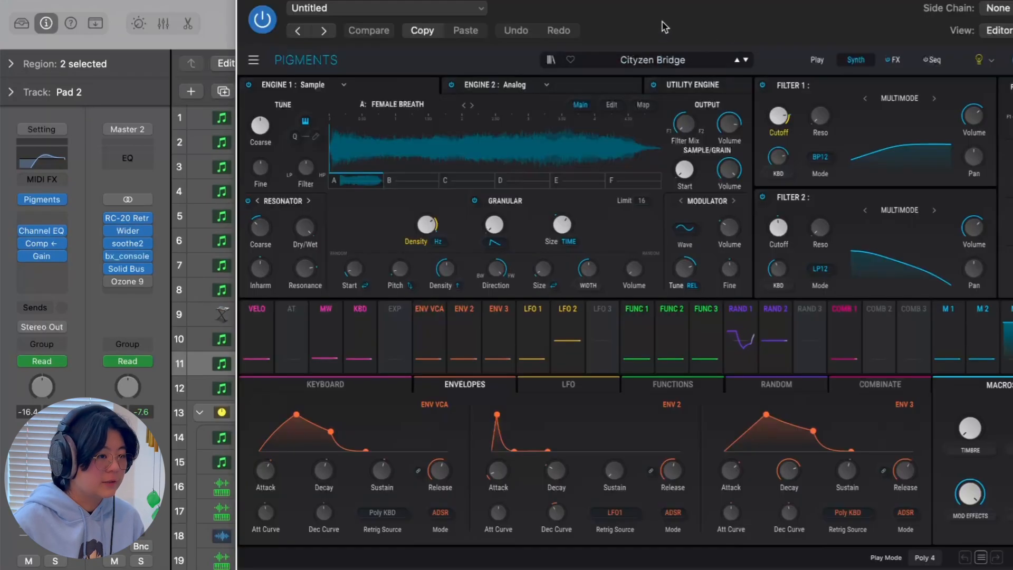
click(250, 3)
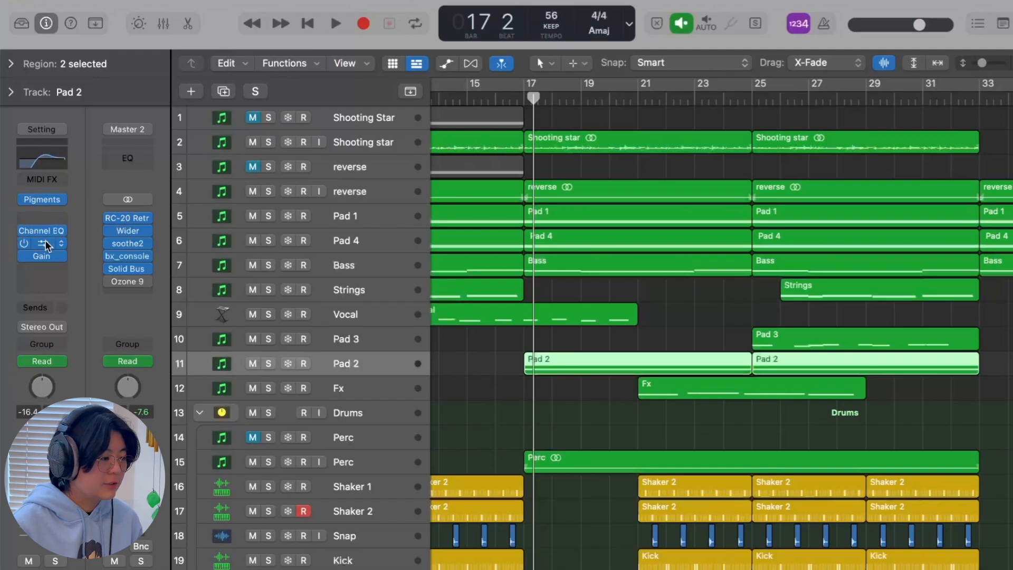
- Show the Gain automation on the Pad 2 track and play the track soloed from bar 17
key(a)
scroll(554, 316, down, 1)
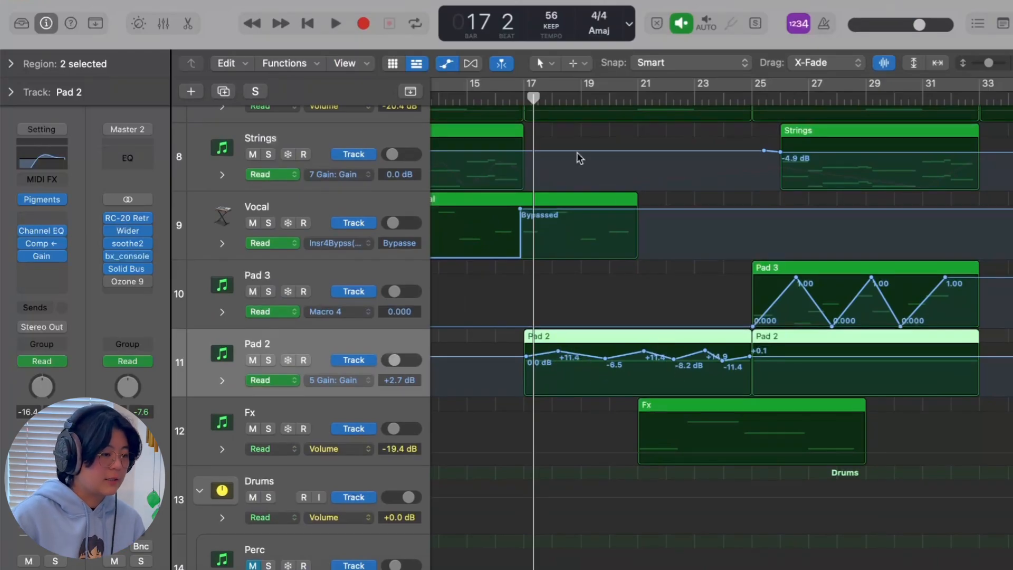
key(s)
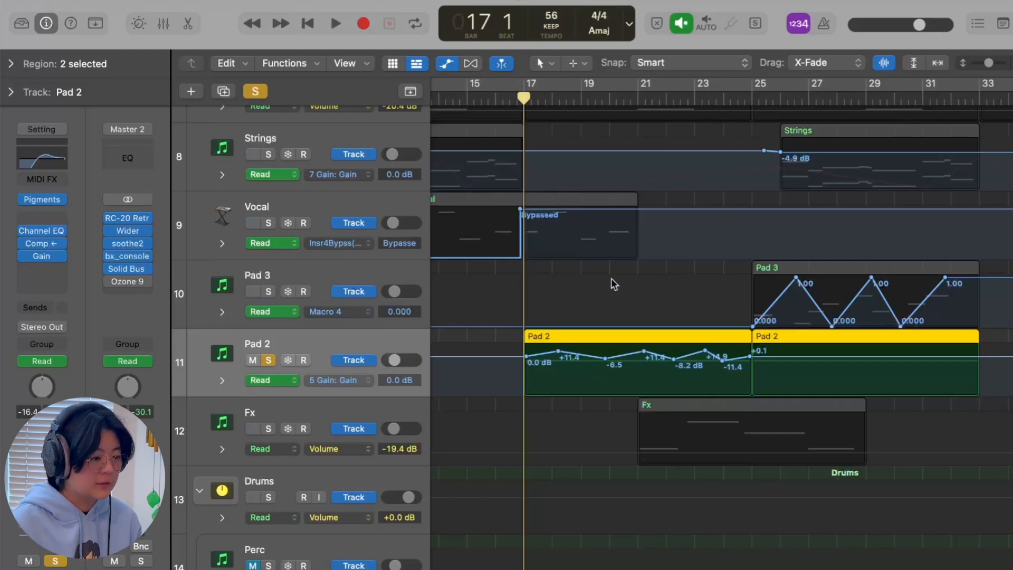
key(space)
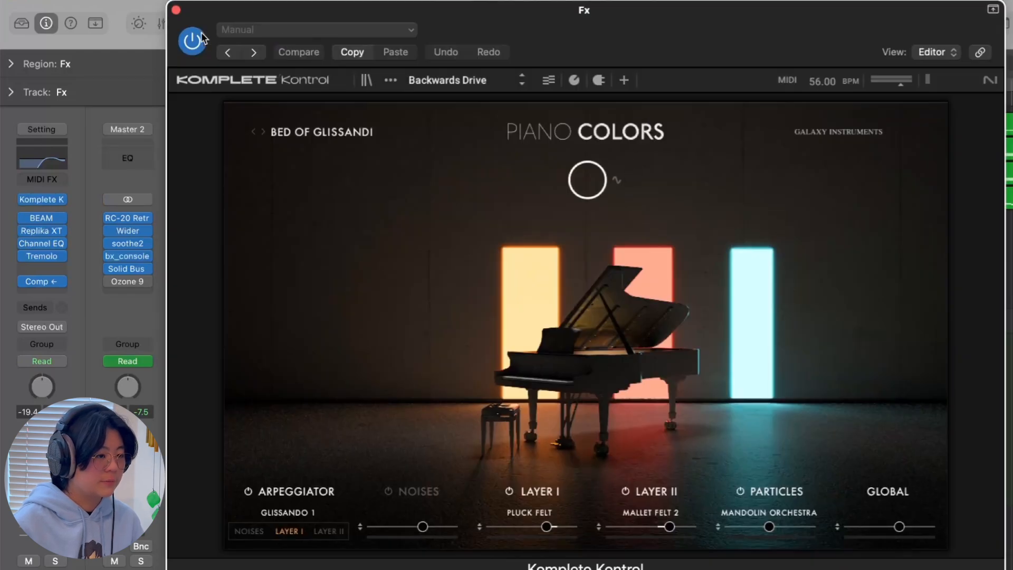
- Inspect the Fx track's Backwards Drive instrument preset and its BEAM Turn To Metal, Replika XT, Channel EQ and Fast Tremolo effects
click(176, 10)
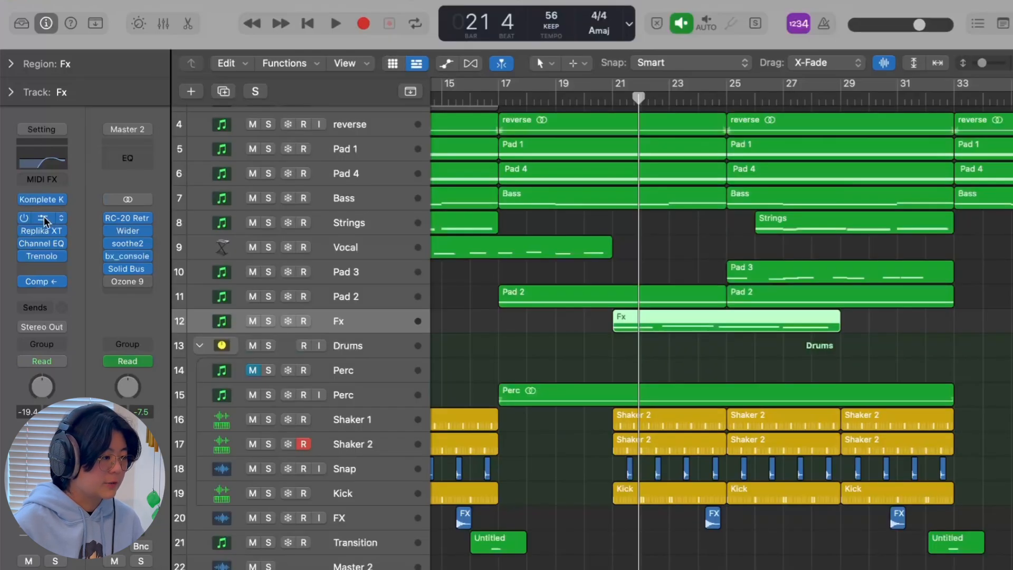
click(43, 216)
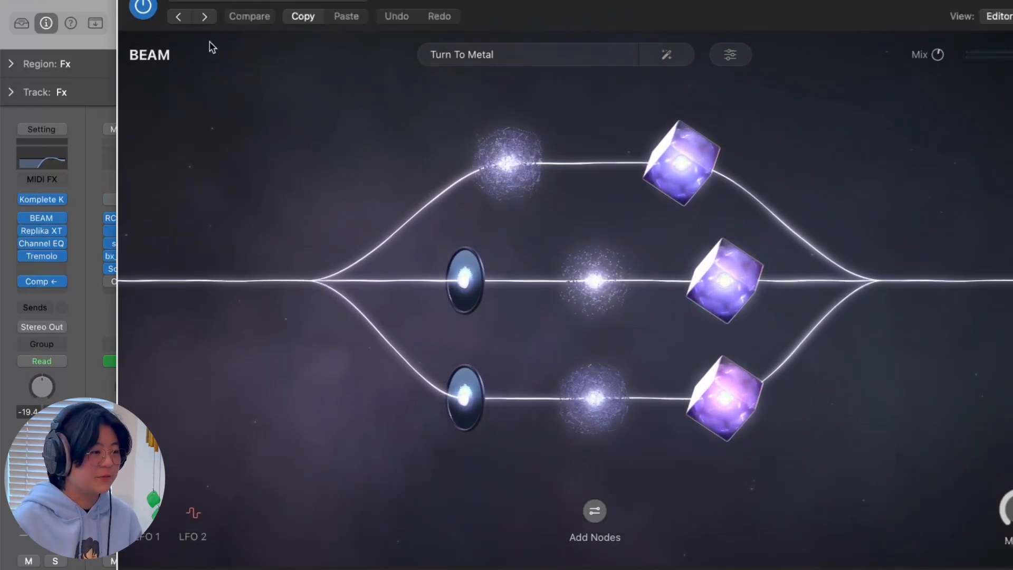
mouse_move(46, 231)
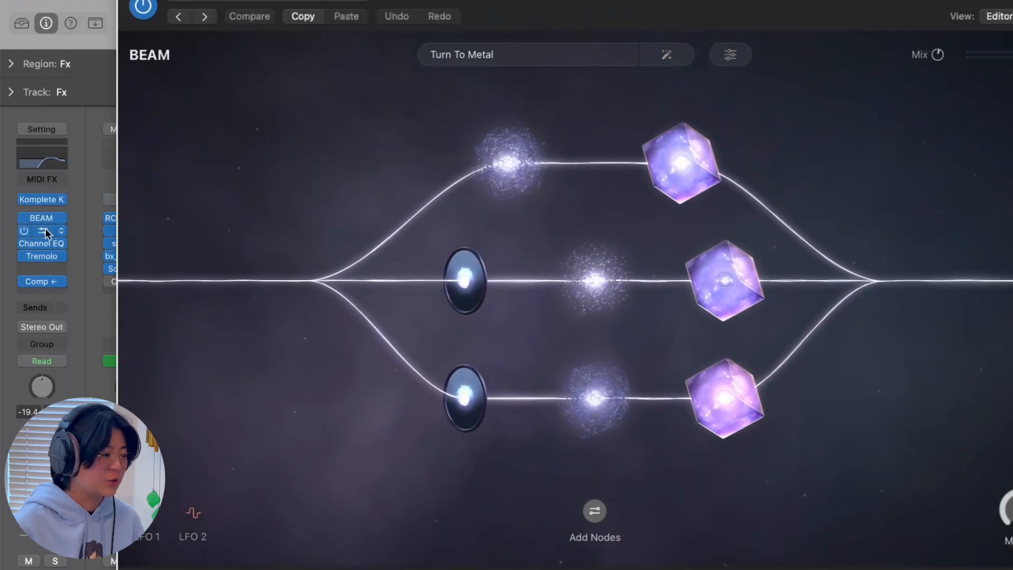
click(46, 229)
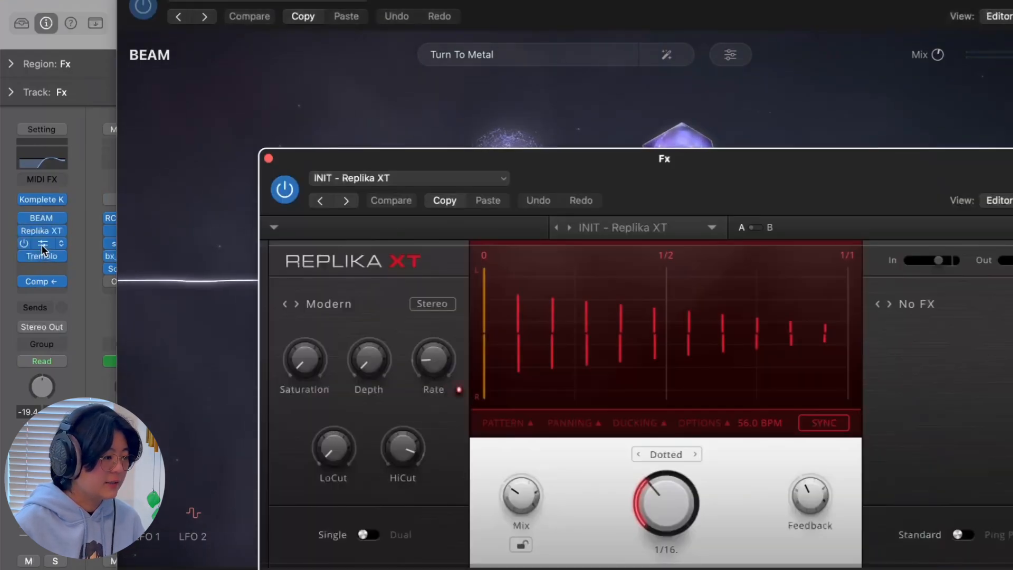
click(42, 244)
click(43, 254)
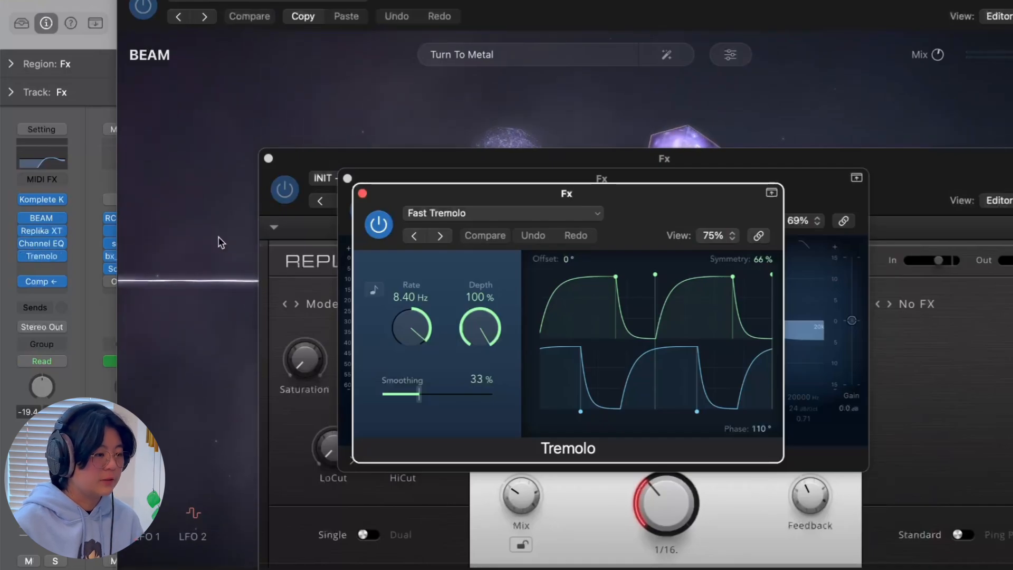
click(362, 194)
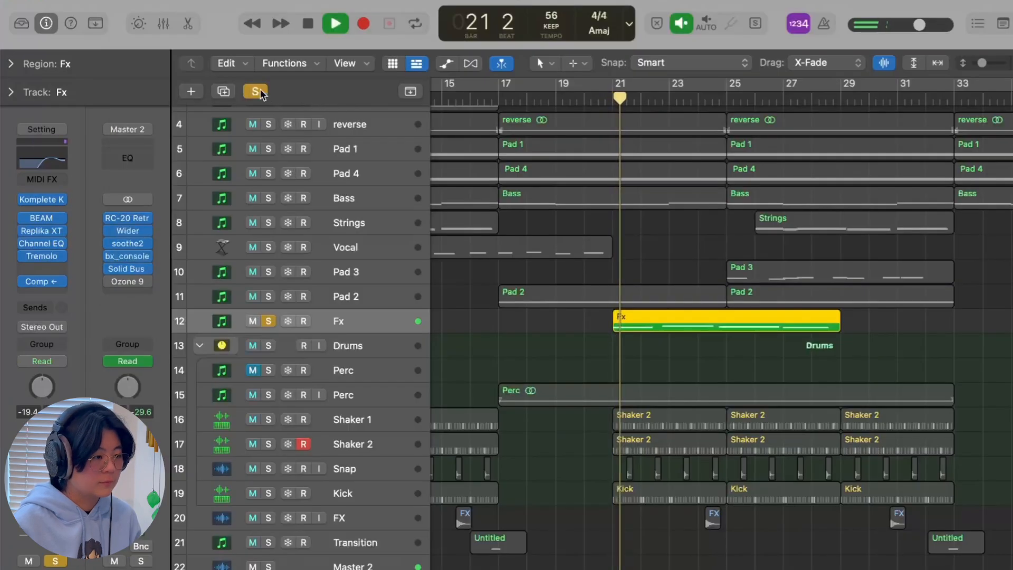
- Release the Fx track's solo during playback to hear it in the full mix, and stop around bar 24
click(258, 91)
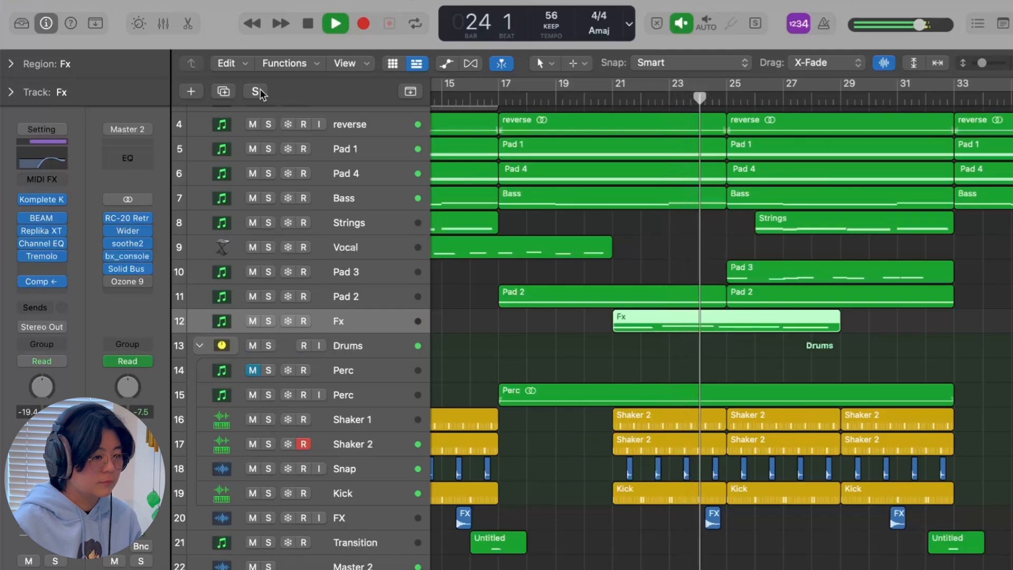
key(space)
scroll(564, 273, left, 5)
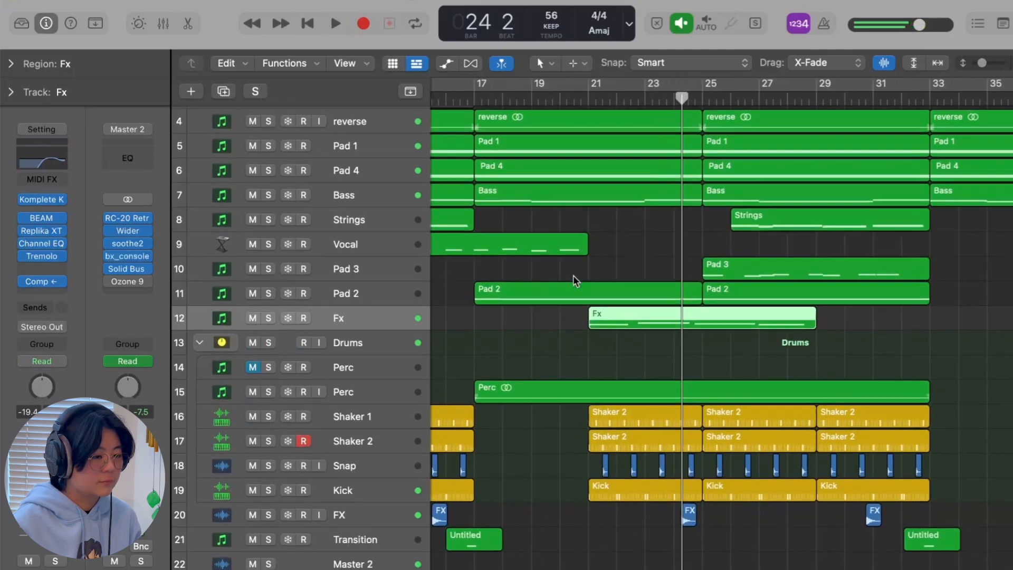
- Inspect the Pad 3 track's Pigments Above Sheer Beauty preset and its Channel EQ, Raum, RC-20 Vinyl 1 and Flair Space Flange effects
click(477, 277)
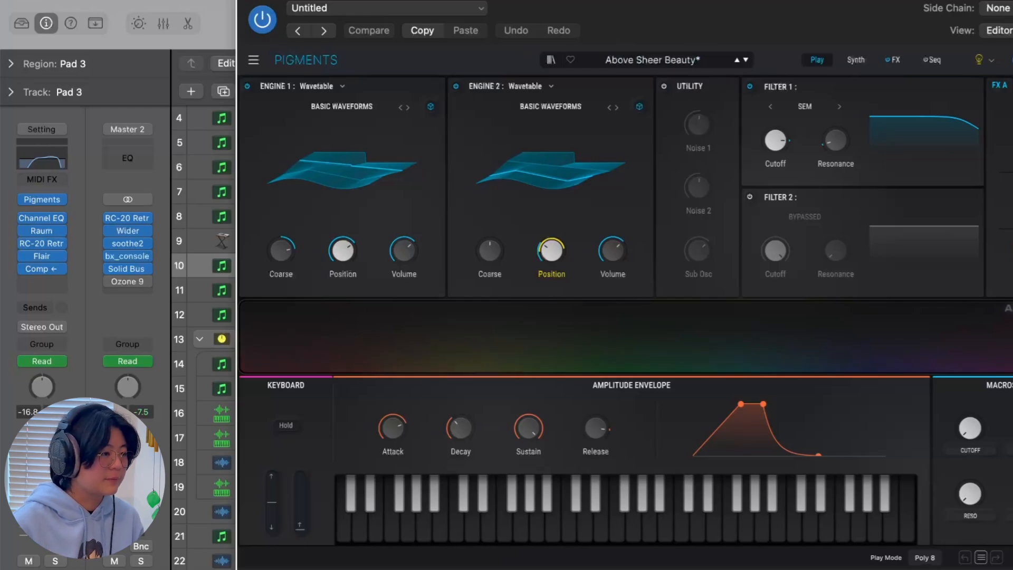
click(42, 218)
click(44, 232)
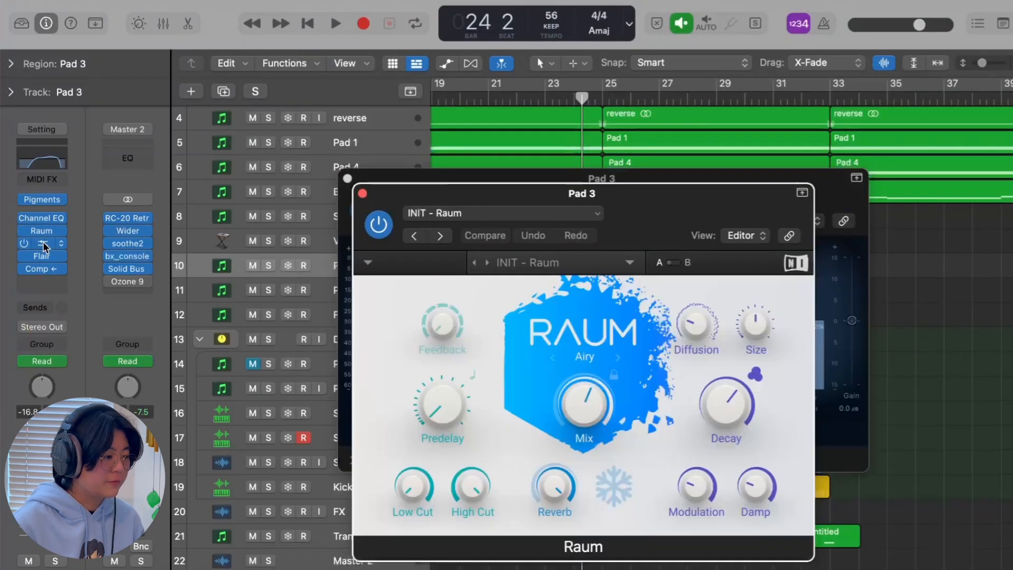
click(44, 245)
click(43, 257)
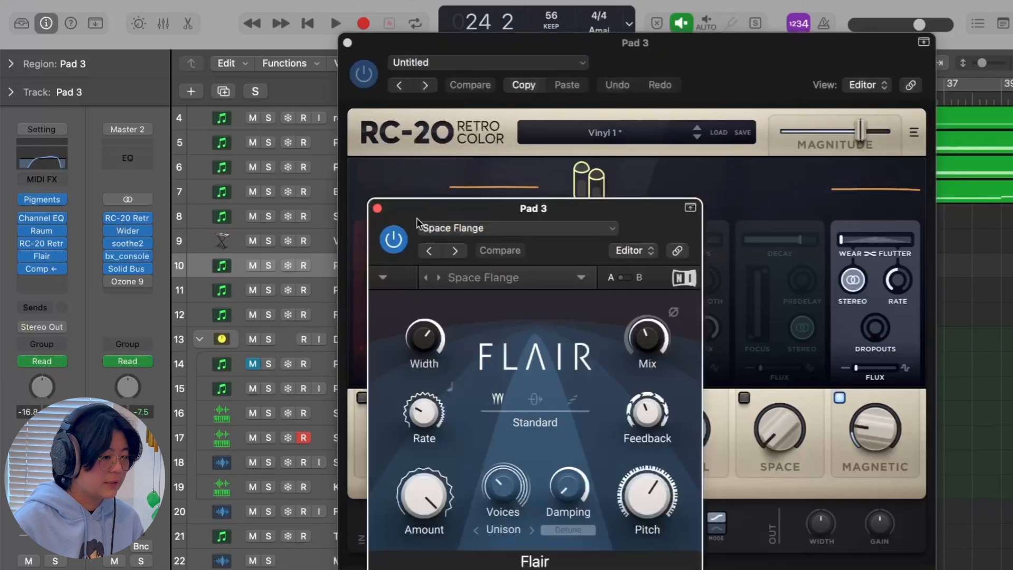
click(377, 208)
click(348, 43)
- Show the track automation and examine Pad 3's Pigments Macro 4 curve from bar 25
key(a)
click(349, 302)
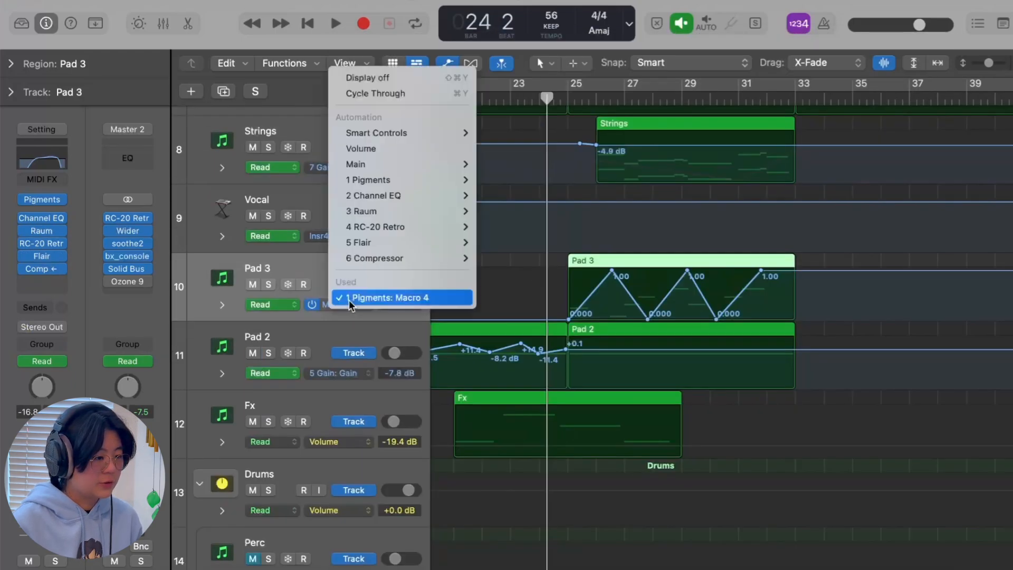
click(419, 299)
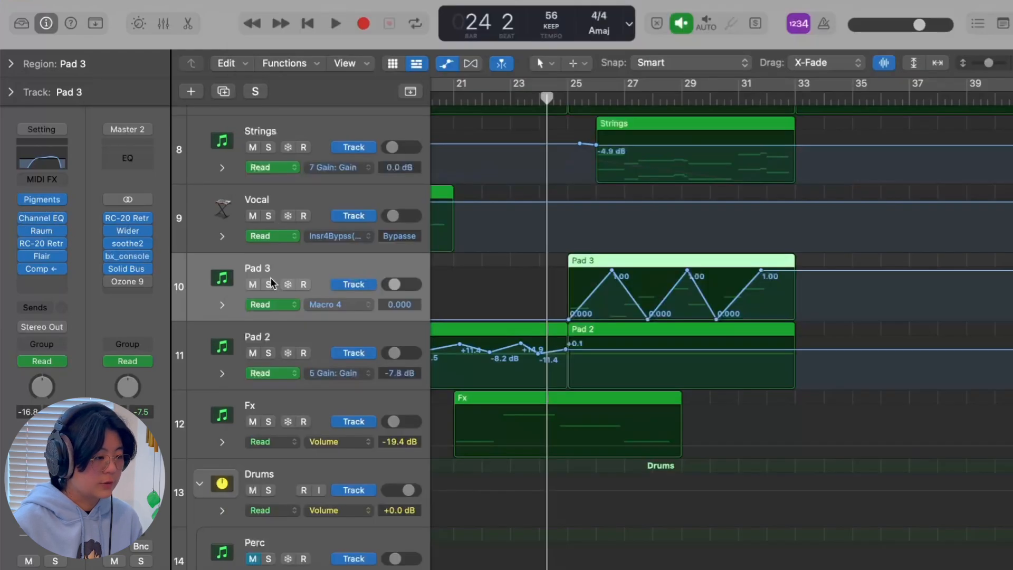
- Play the Pad 3 region soloed, release the solo to hear the full mix, and stop around bar 36
click(268, 282)
click(554, 118)
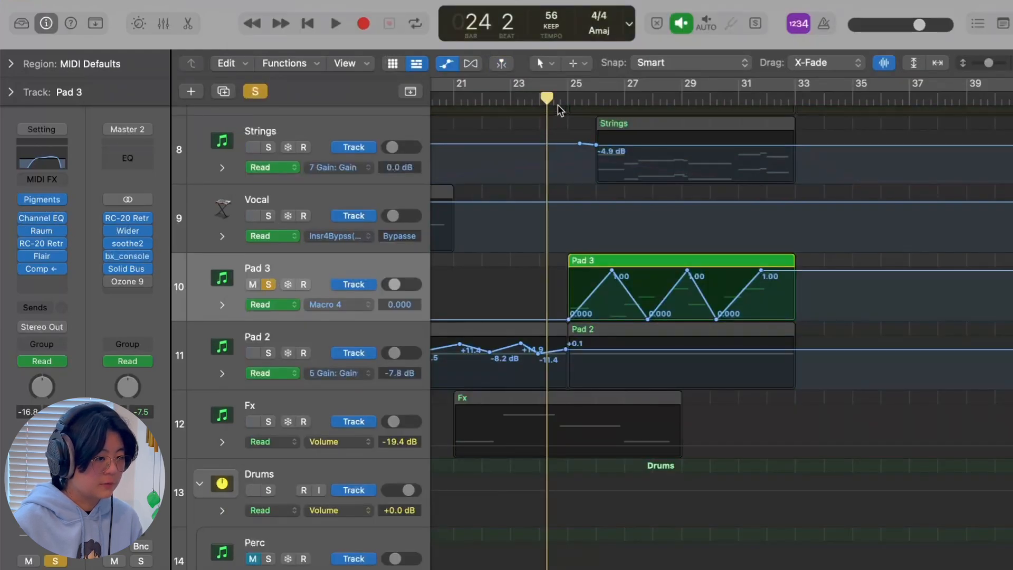
key(space)
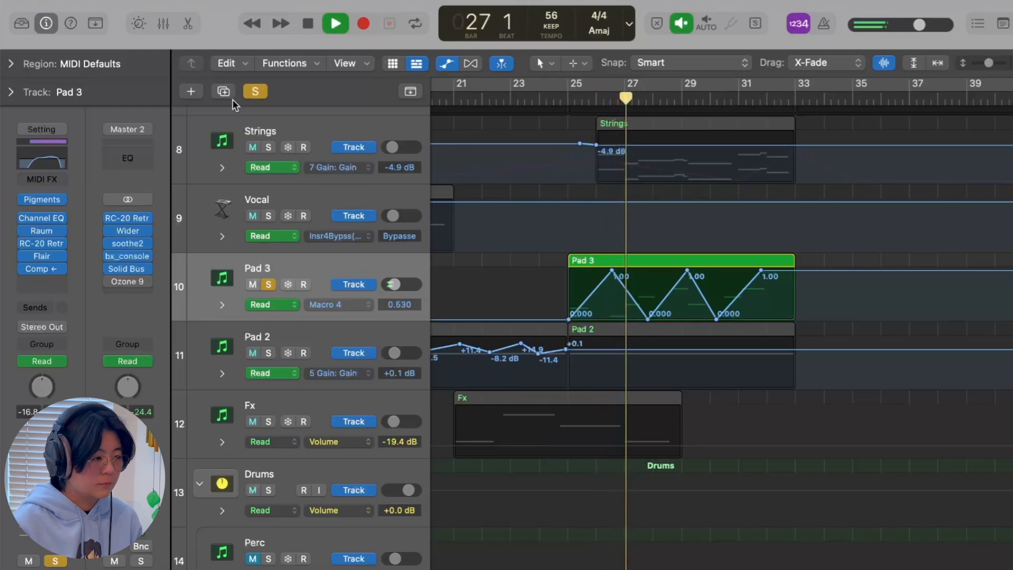
click(256, 91)
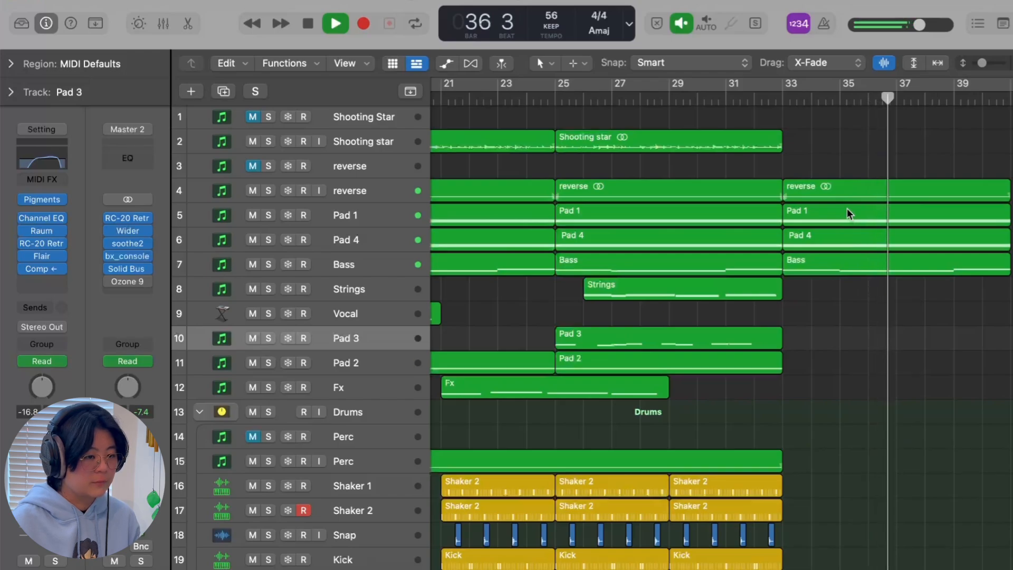
key(space)
- Inspect the BEAM Think Tank, Stereo Delay and Raum effects on the FX audio track
scroll(591, 201, down, 5)
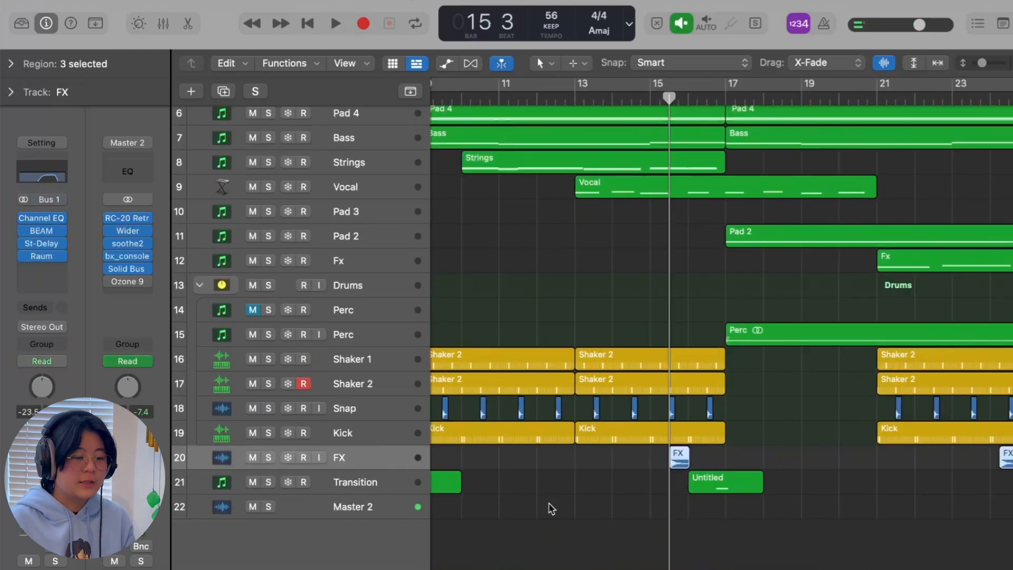
click(42, 231)
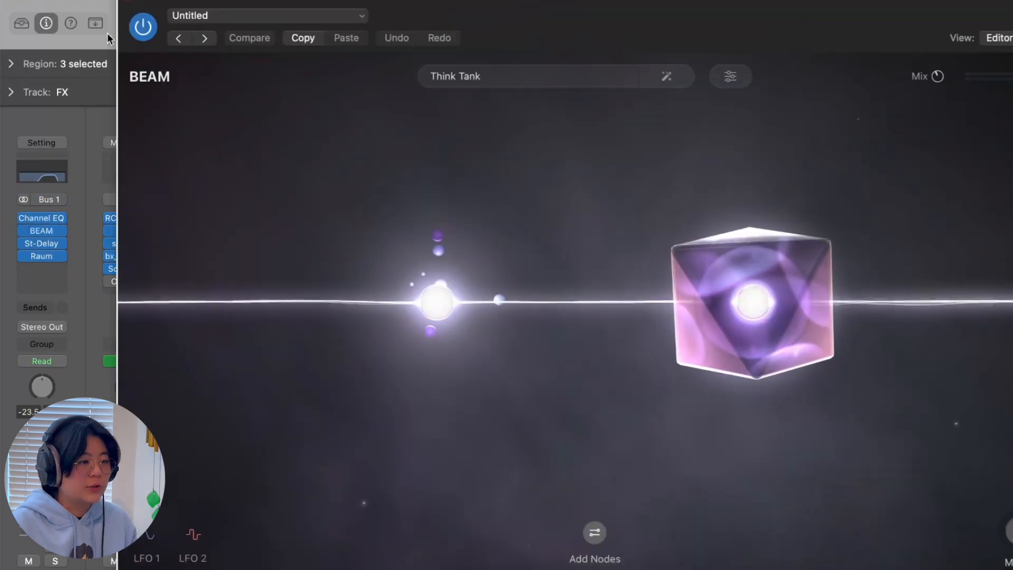
click(128, 2)
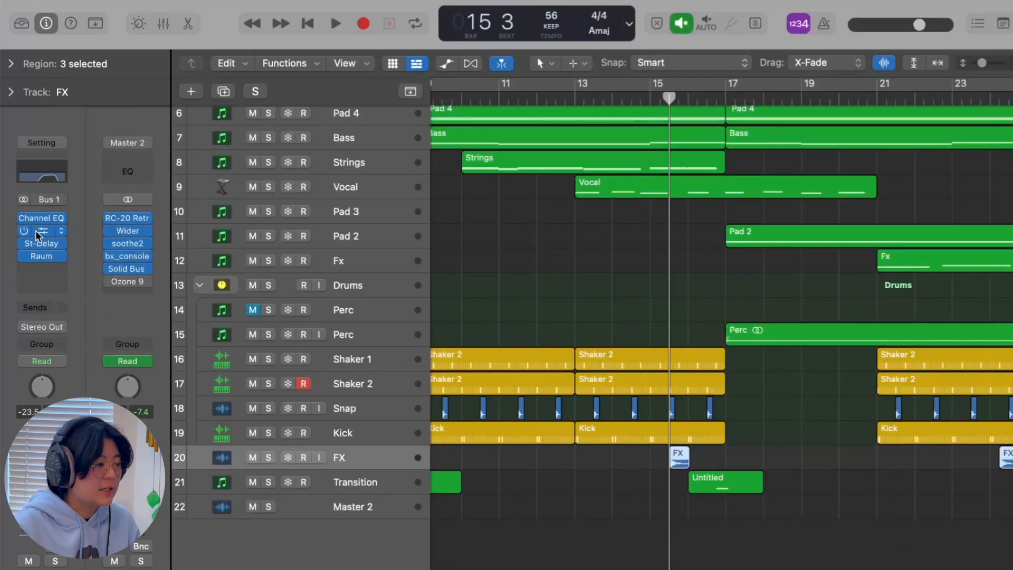
click(41, 244)
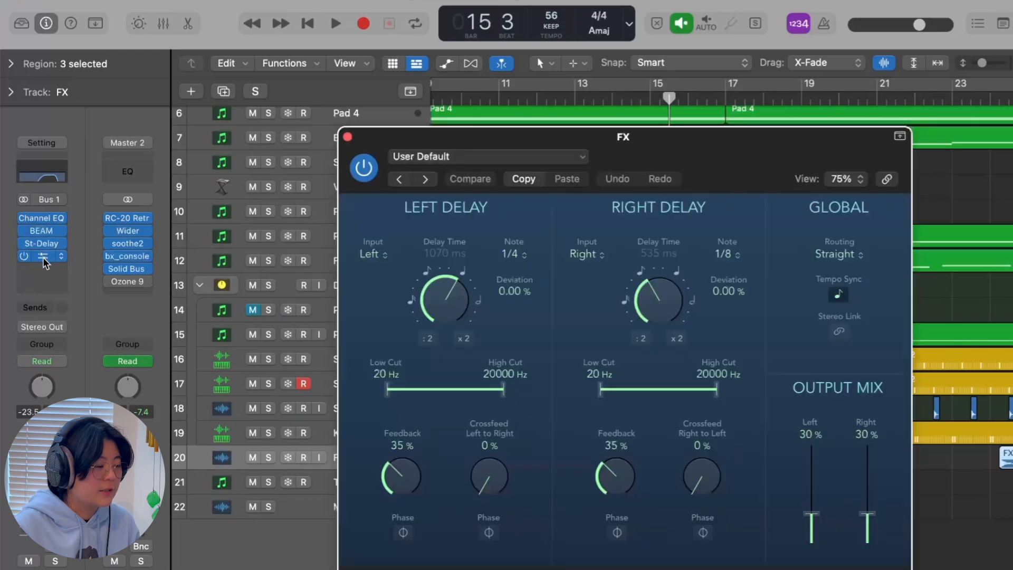
click(44, 262)
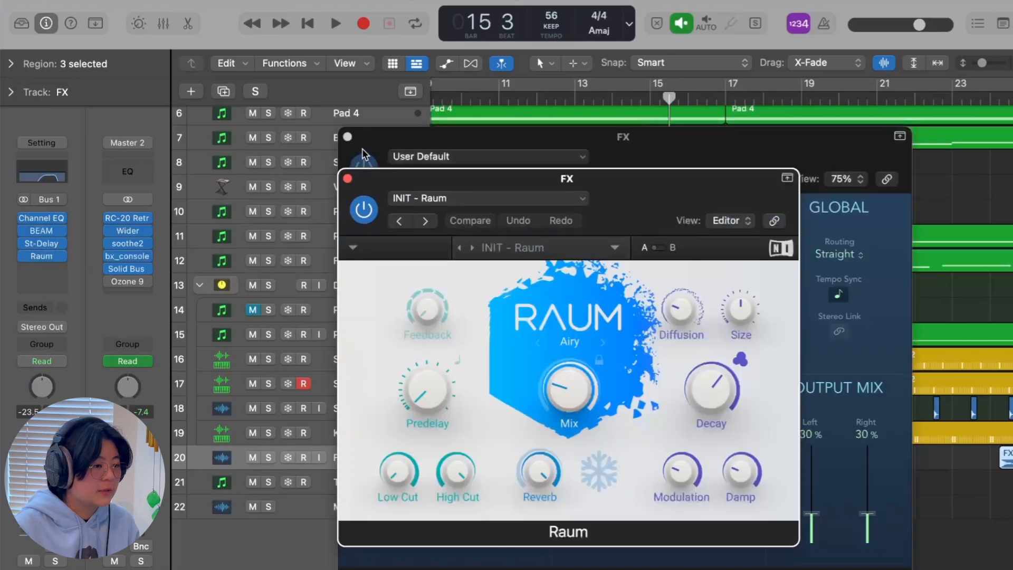
click(347, 178)
click(348, 136)
- Solo the FX audio track and play its region in bar 15
key(s)
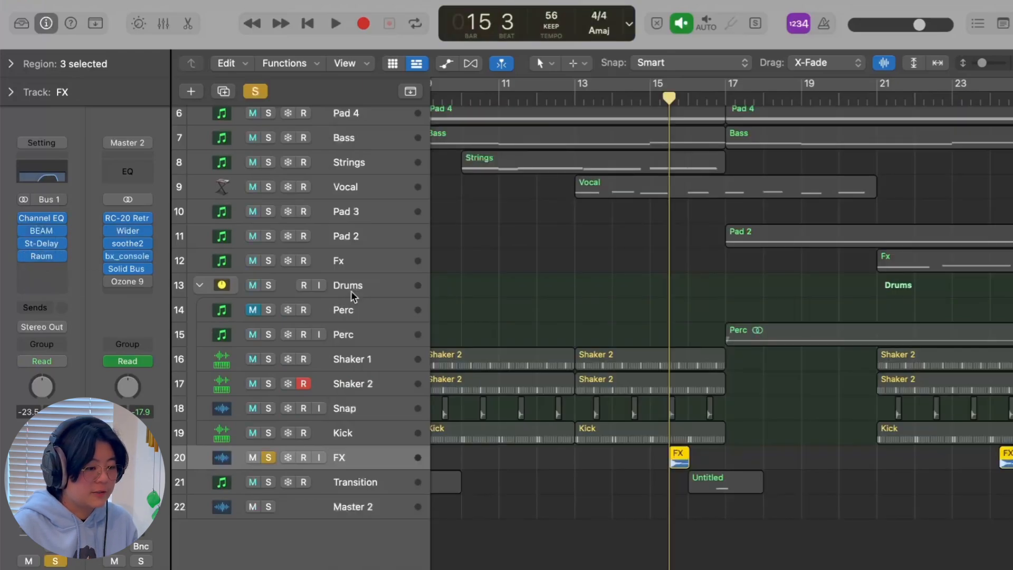
key(space)
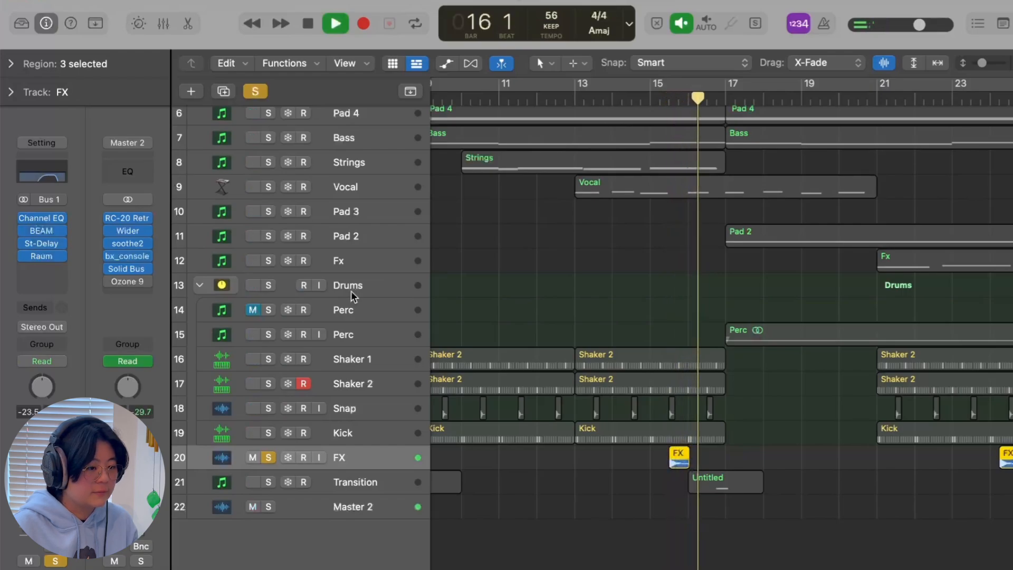
- Stop playback and inspect the Transition track's Pigments instrument and its ValhallaSupermassive and Transit effects
key(space)
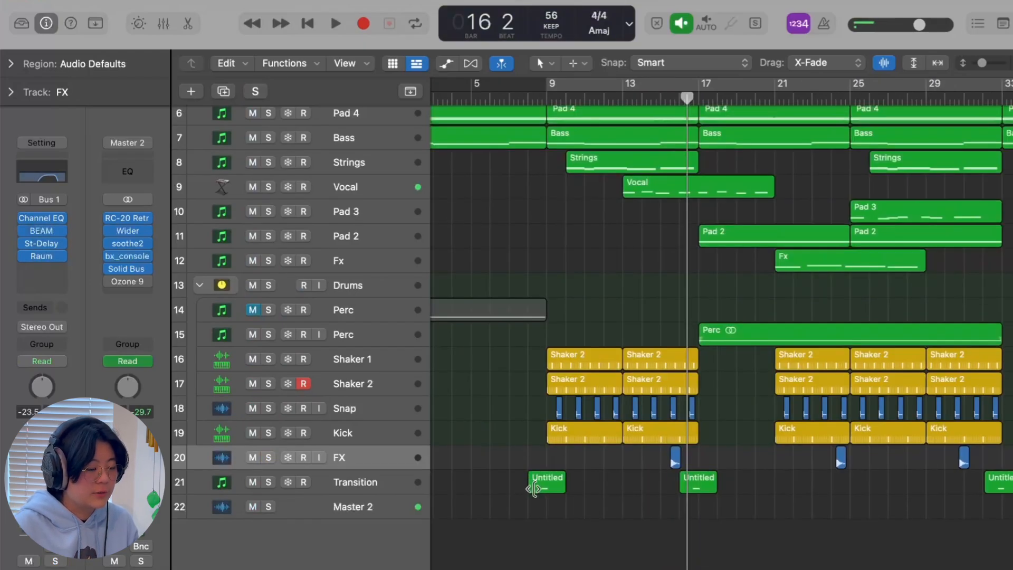
click(376, 491)
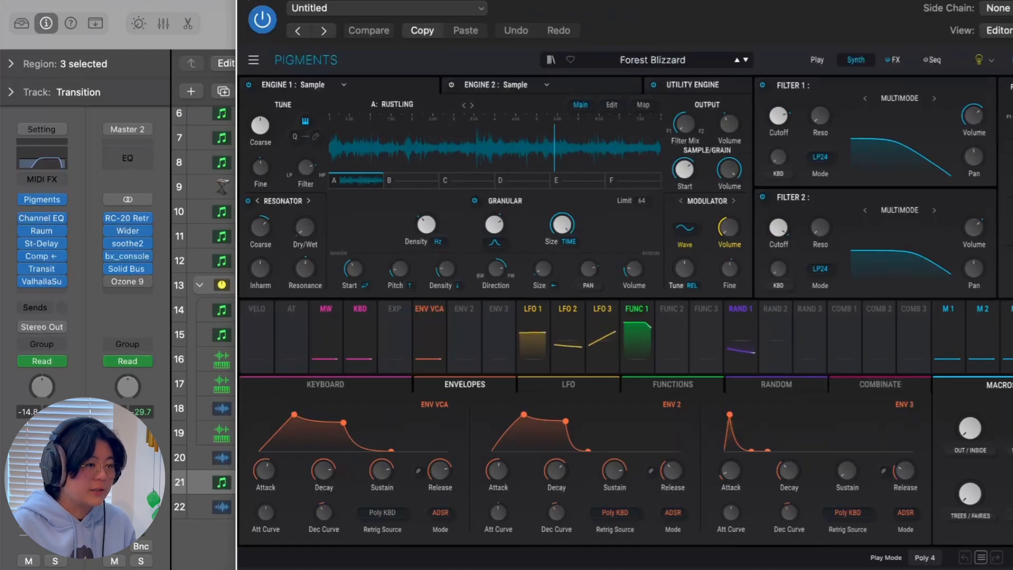
key(super+w)
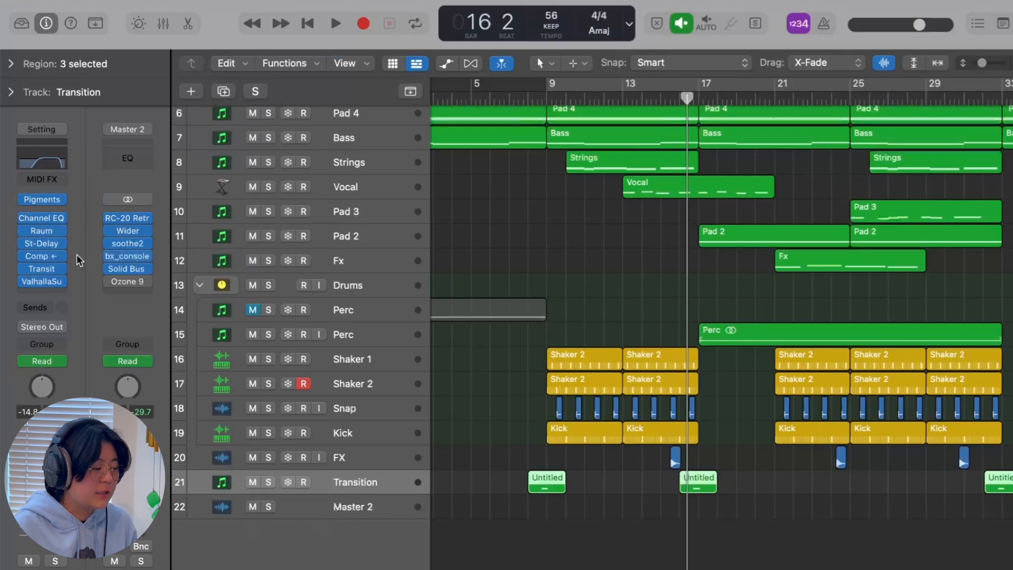
click(64, 281)
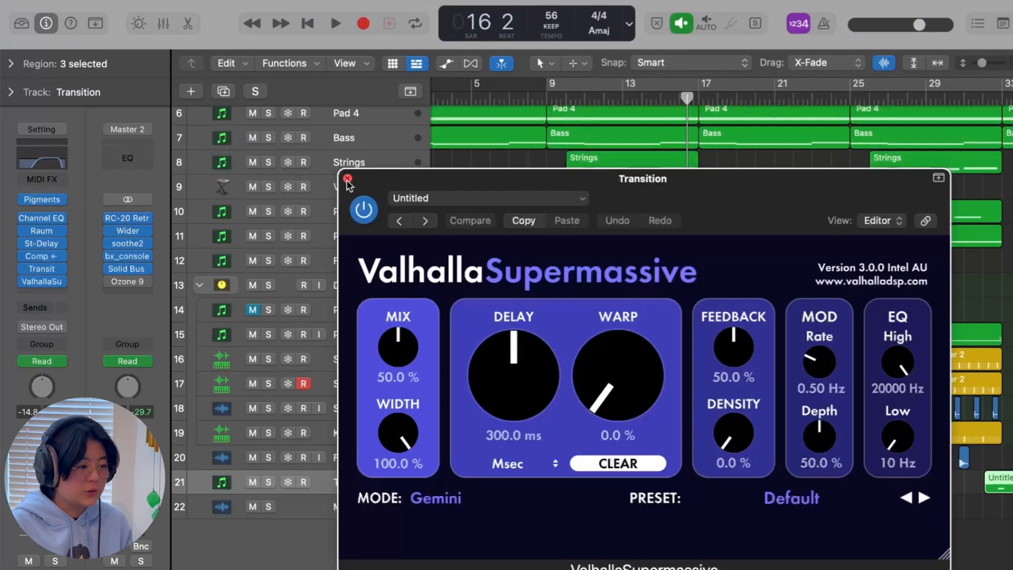
click(348, 180)
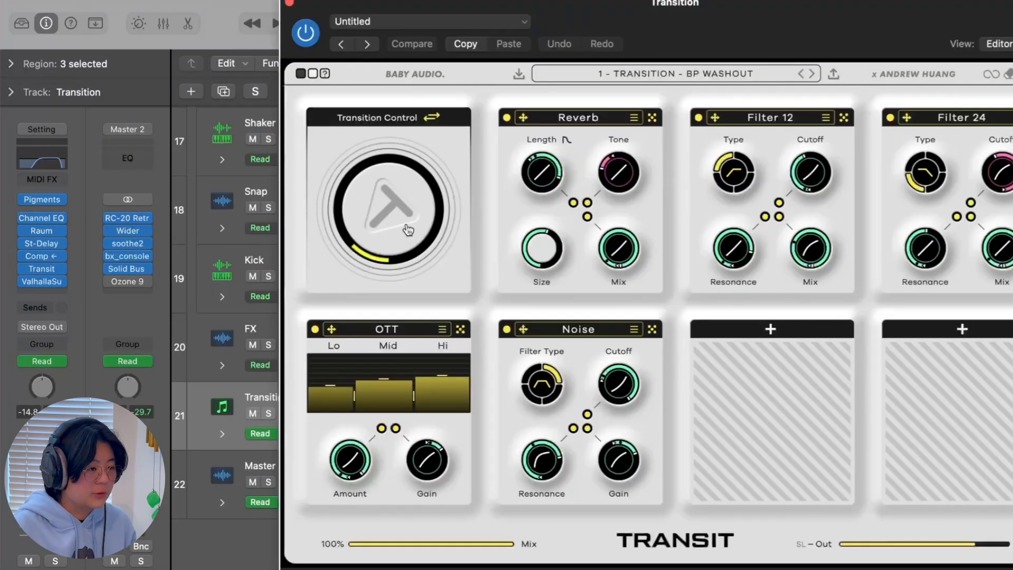
click(289, 3)
- Solo the Transition track, play its first region from bar 8, and review the automation curve across its regions
click(268, 415)
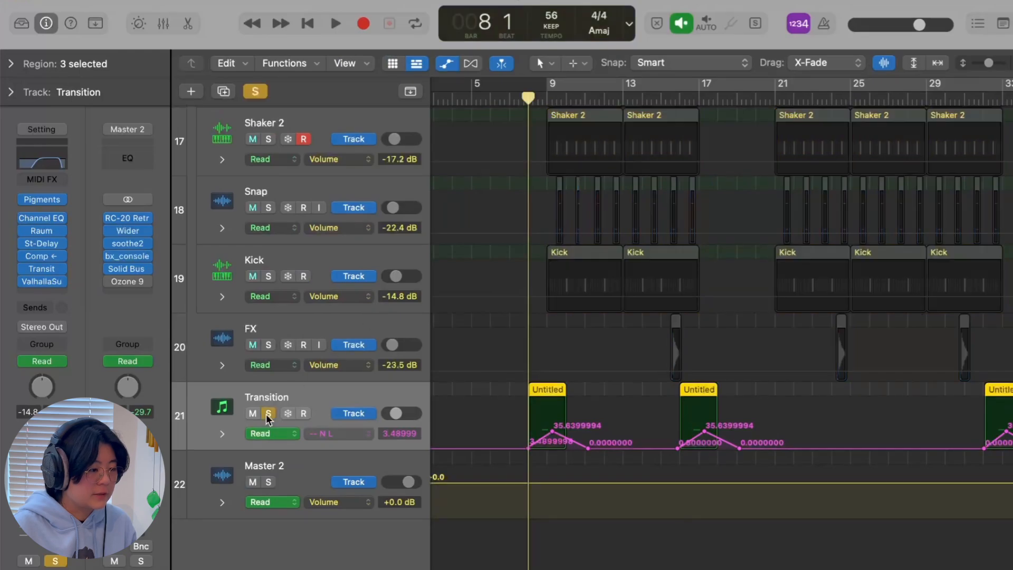
key(space)
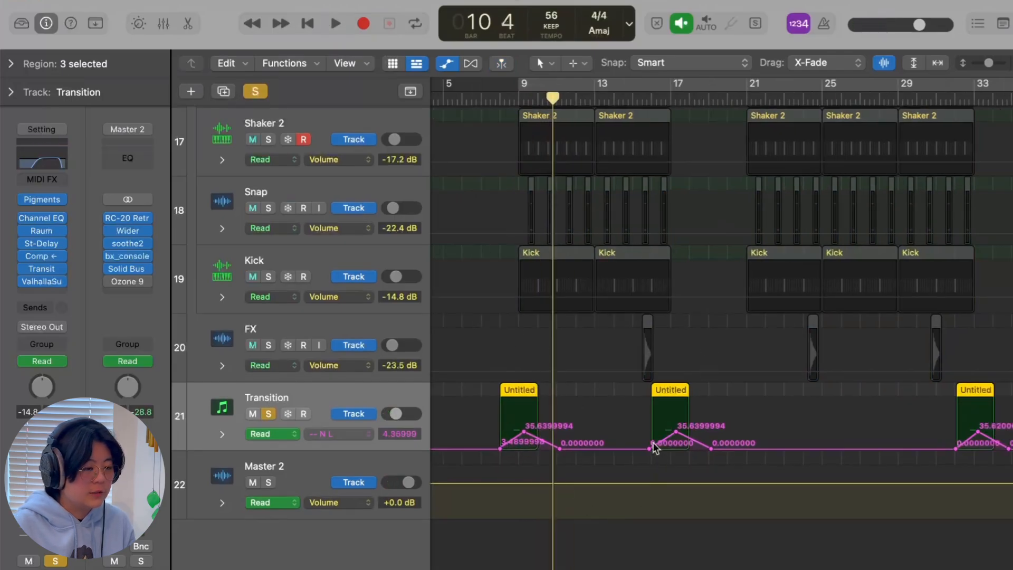
scroll(947, 425, left, 4)
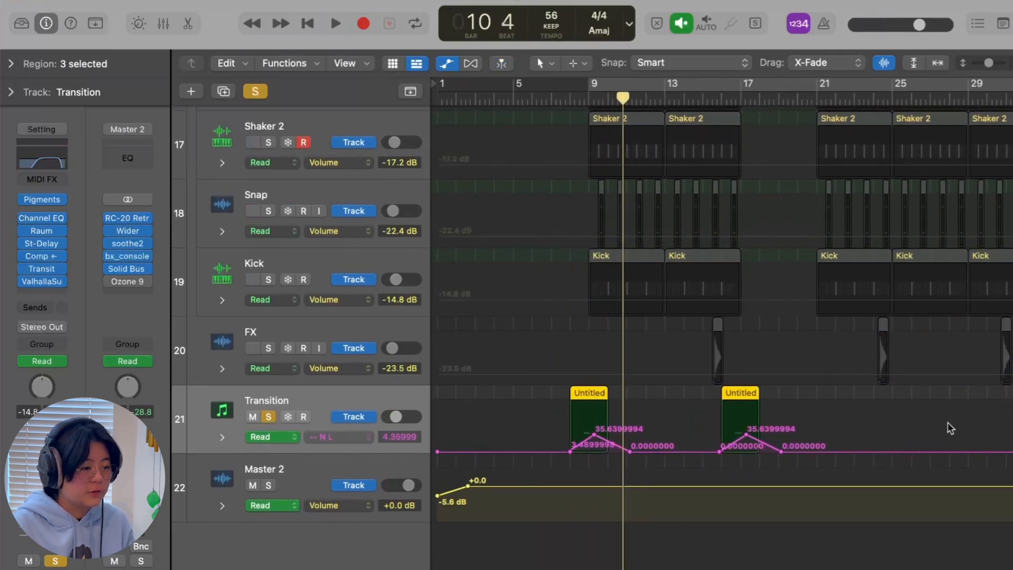